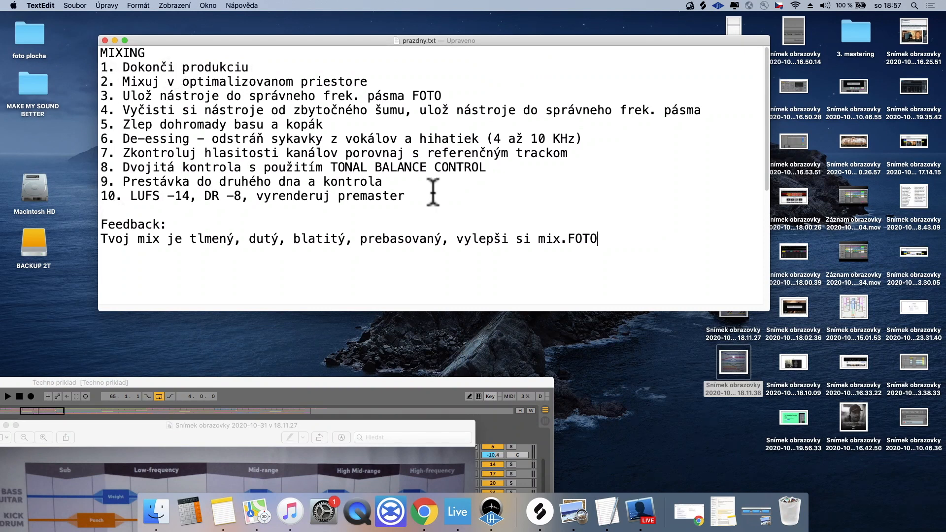
# - Highlight the first checklist item, "1. Dokonči produkciu", in the mixing notes
pyautogui.moveTo(433, 196); pyautogui.dragTo(101, 64)
pyautogui.doubleClick(261, 70)
pyautogui.tripleClick(260, 70)
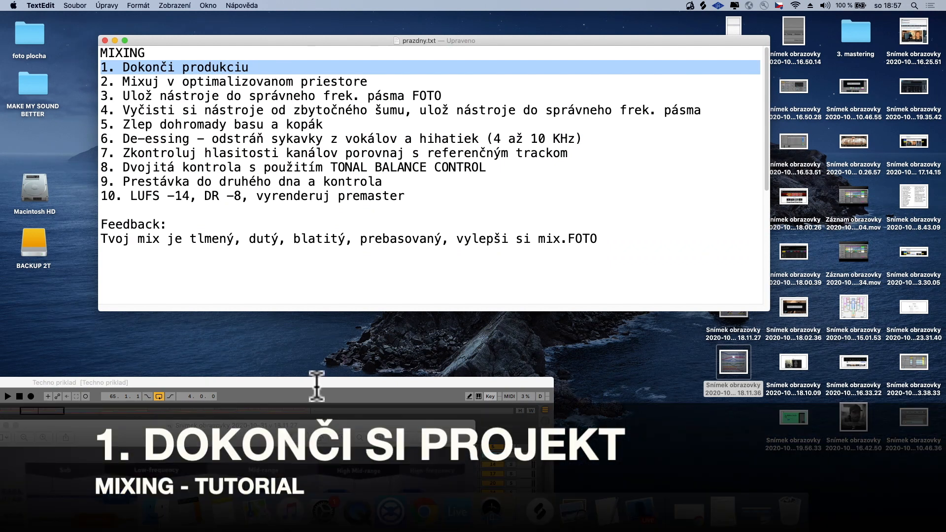
# - Switch to the Techno priklad set in Ableton Live and fold the SYNTH, HIHAT and BASS tracks
pyautogui.moveTo(314, 389); pyautogui.dragTo(660, 22)
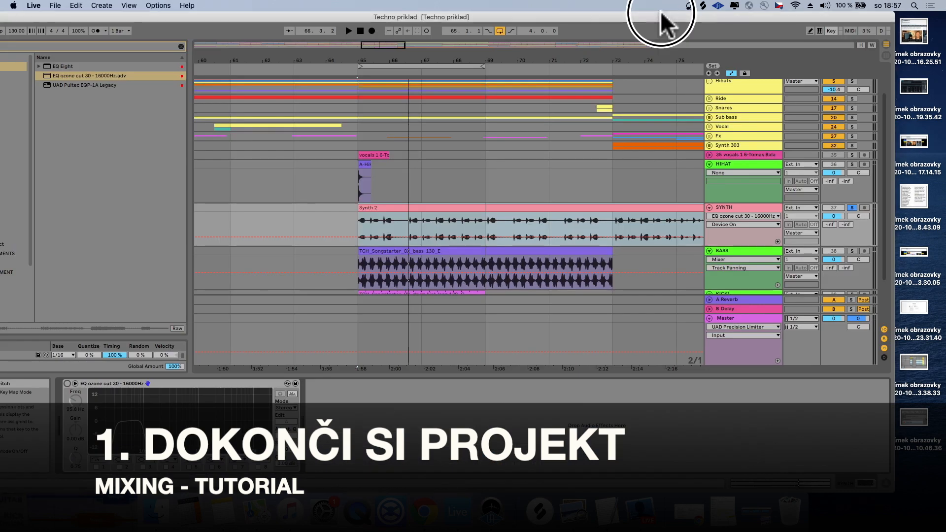
pyautogui.click(710, 207)
pyautogui.click(709, 164)
pyautogui.click(709, 183)
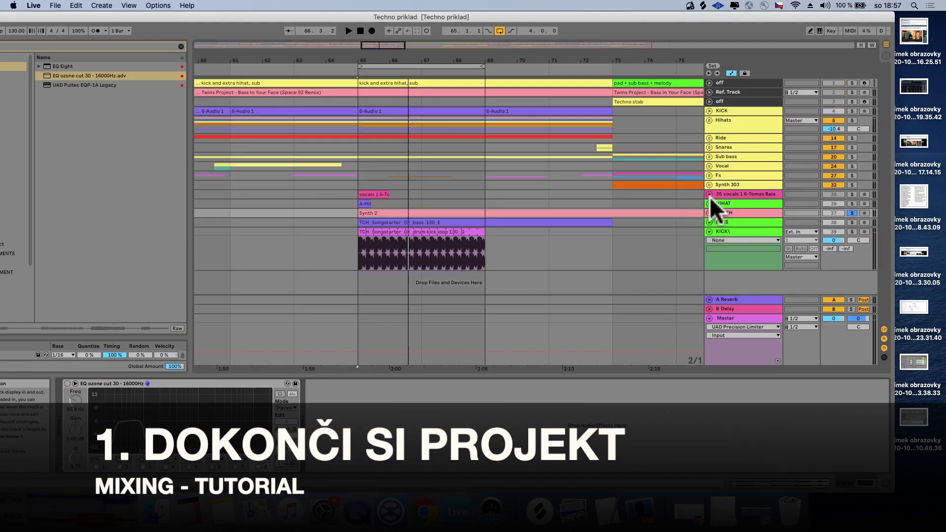
# - Examine the whole arrangement and the device chains of the off, KICK, Ride, Snares and Synth 303 tracks, ending at the loop near bar 65
pyautogui.moveTo(443, 64); pyautogui.dragTo(447, 63)
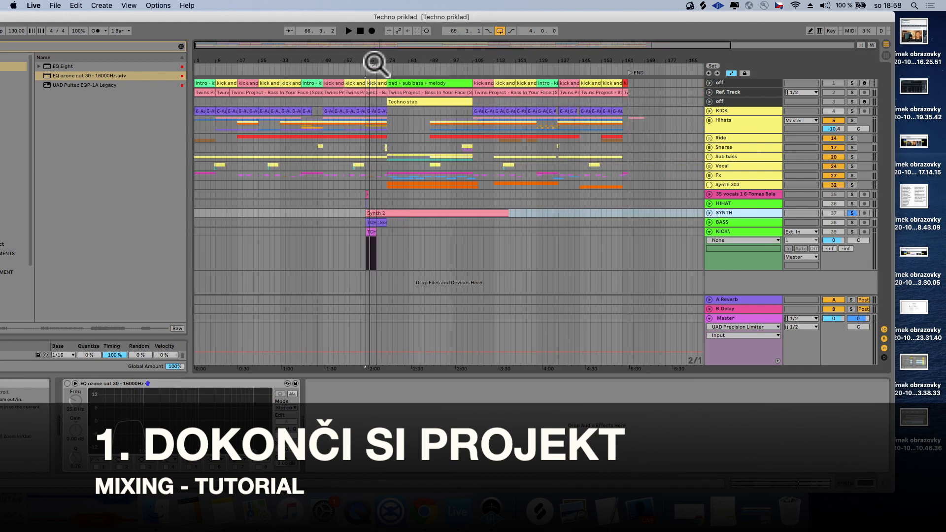
pyautogui.click(216, 91)
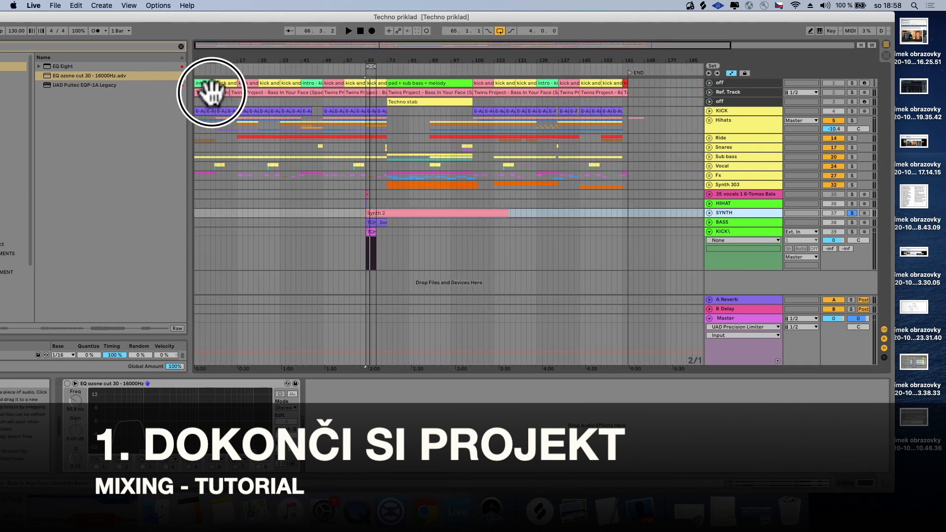
pyautogui.click(739, 84)
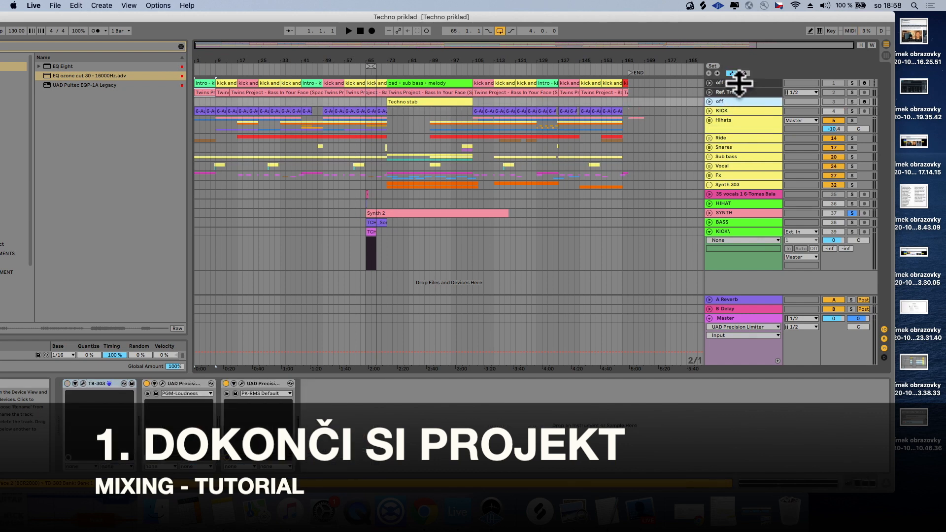
pyautogui.click(744, 102)
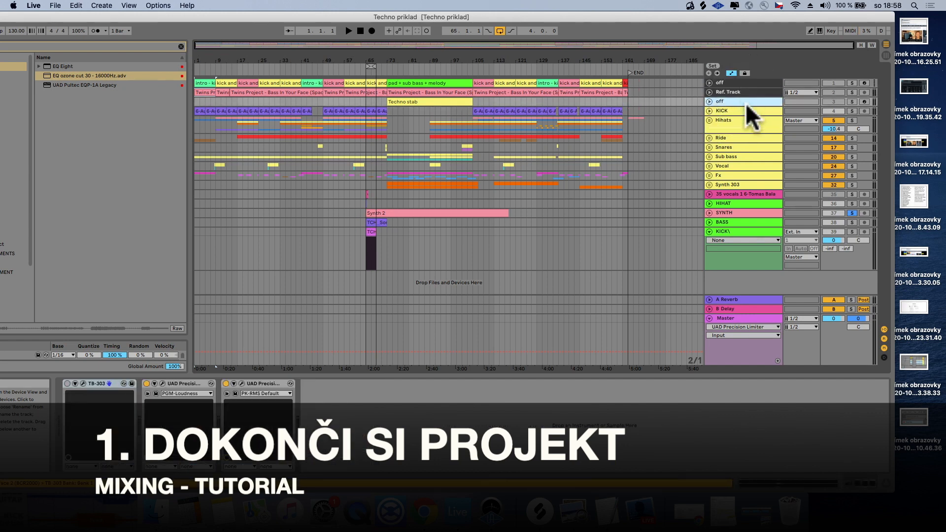
pyautogui.click(746, 113)
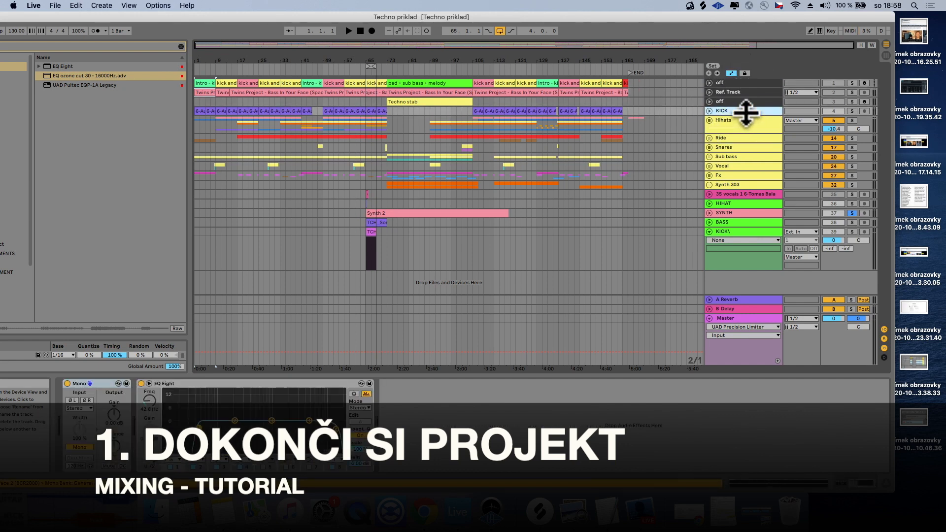
pyautogui.click(750, 125)
pyautogui.click(749, 137)
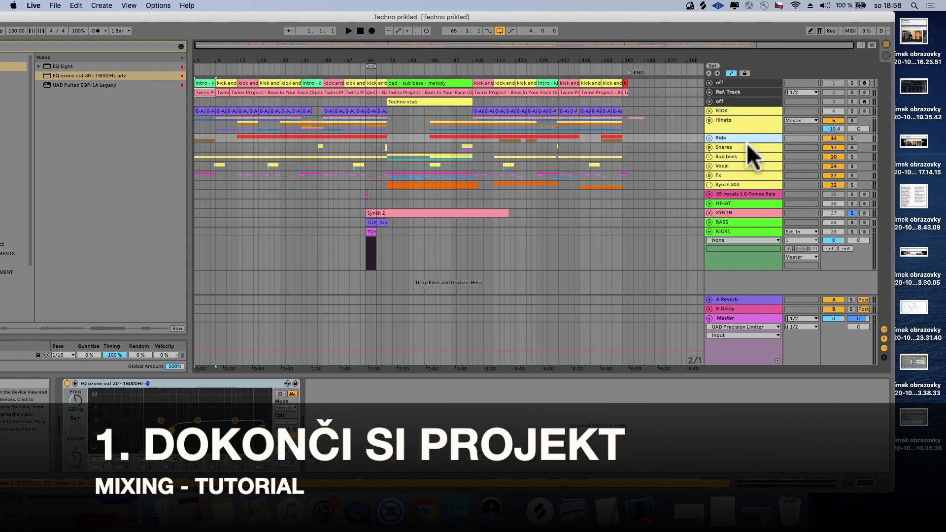
pyautogui.click(745, 148)
pyautogui.click(730, 184)
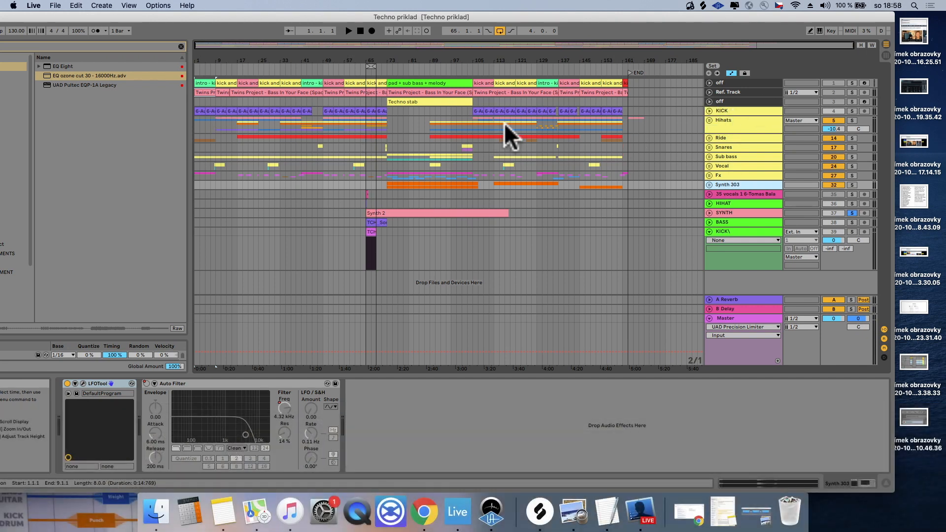
pyautogui.moveTo(371, 62); pyautogui.dragTo(375, 69)
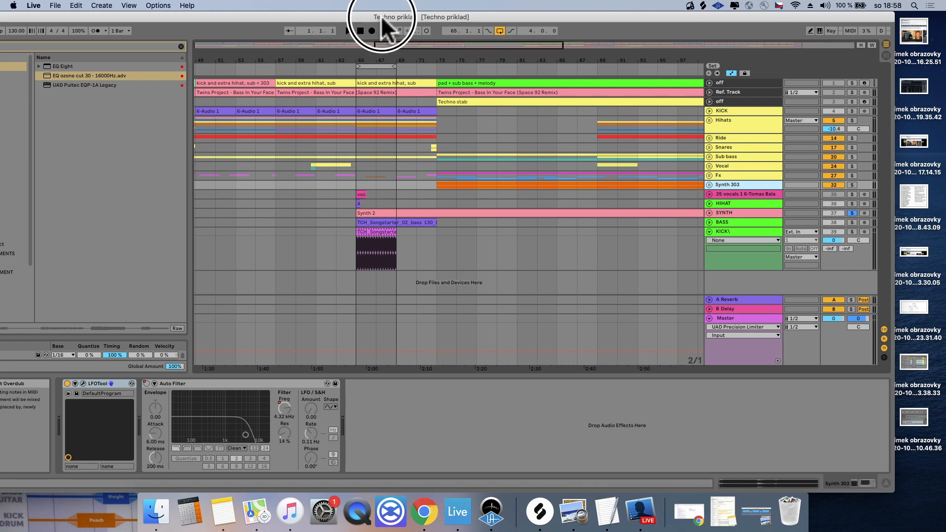
# - Return to the TextEdit mixing notes and highlight checklist item 2, followed by item 3 about placing instruments in the correct frequency band
pyautogui.moveTo(380, 16); pyautogui.dragTo(432, 401)
pyautogui.tripleClick(275, 81)
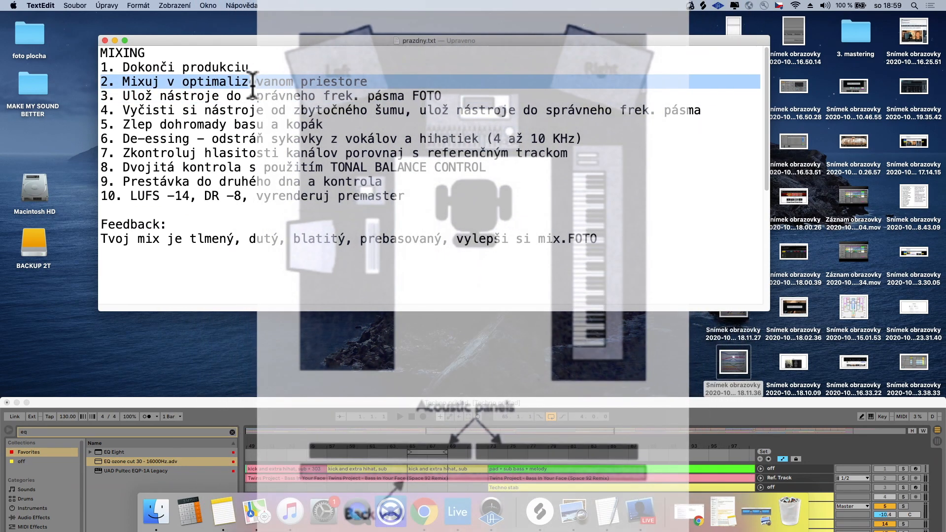
pyautogui.tripleClick(264, 101)
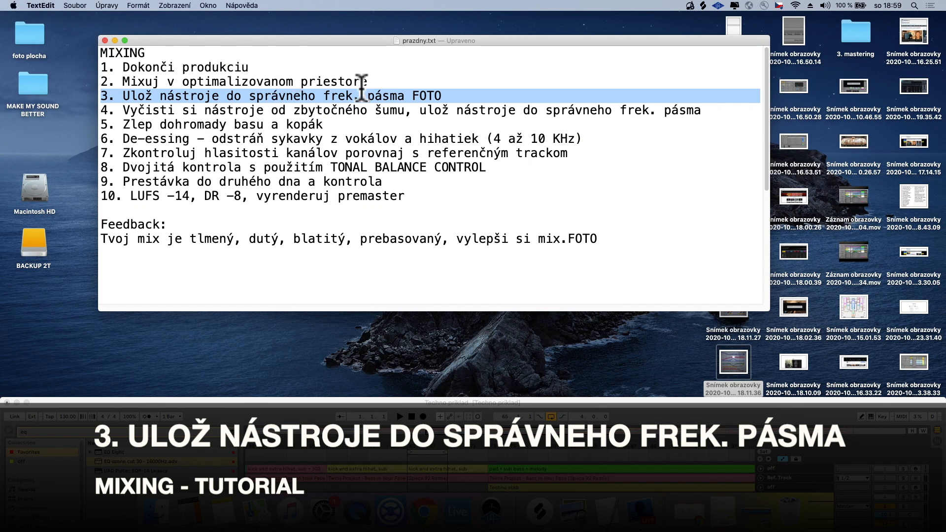
# - Clear the Live window out of the way and open the desktop screenshot ending in 18.11.27 with the instrument frequency chart
pyautogui.doubleClick(676, 402)
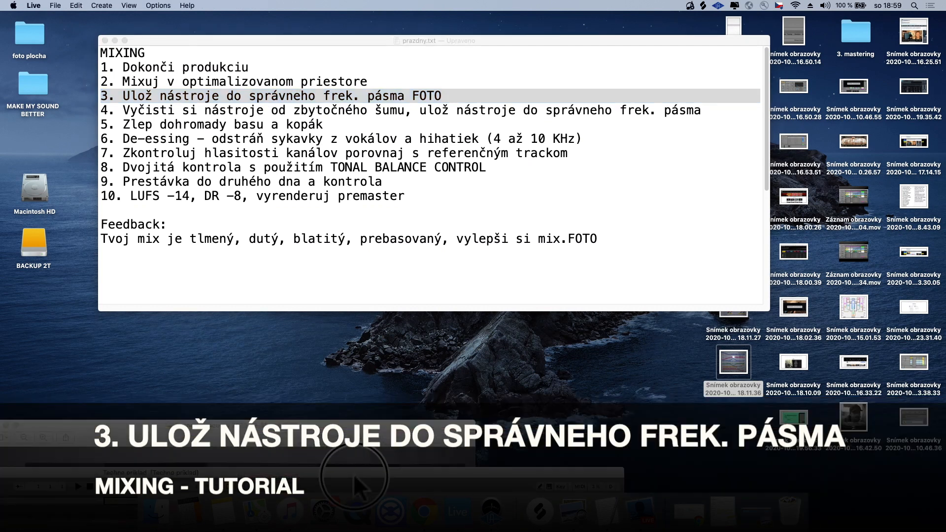
pyautogui.doubleClick(733, 335)
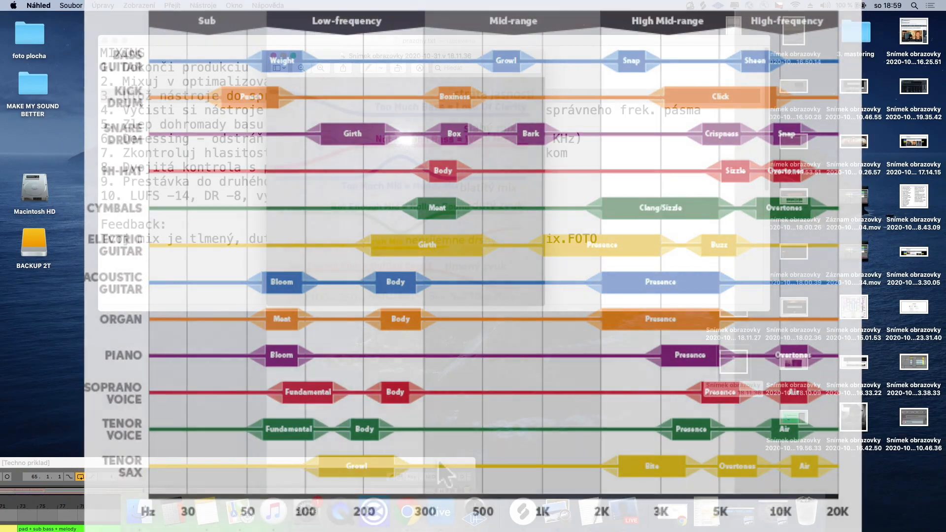
# - Bring the Ableton Live set back into view, show the KICK track's devices, solo the track and play it
pyautogui.moveTo(439, 463); pyautogui.dragTo(683, 272)
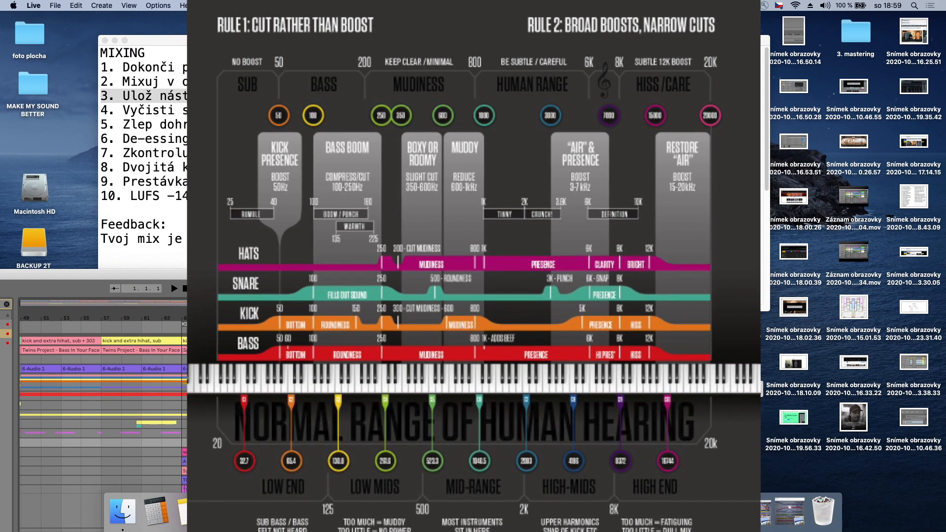
pyautogui.moveTo(488, 275); pyautogui.dragTo(679, 22)
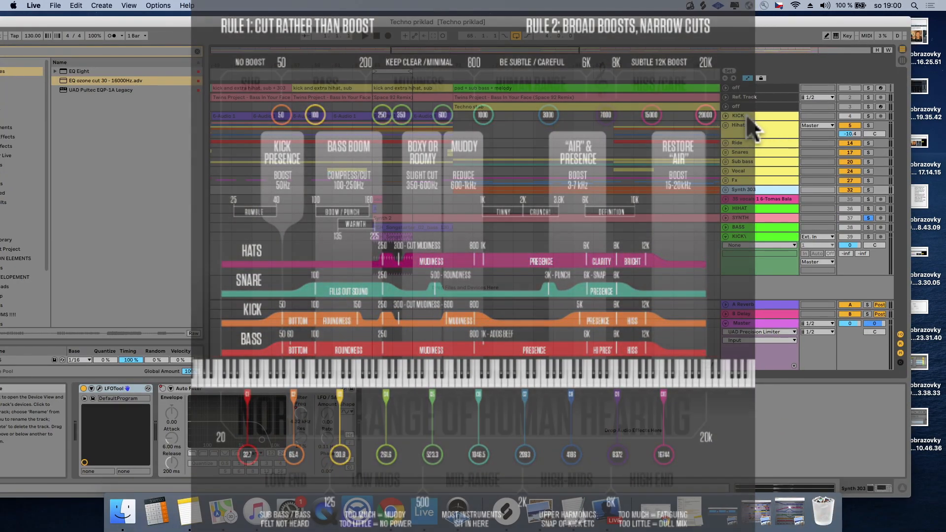
pyautogui.click(746, 115)
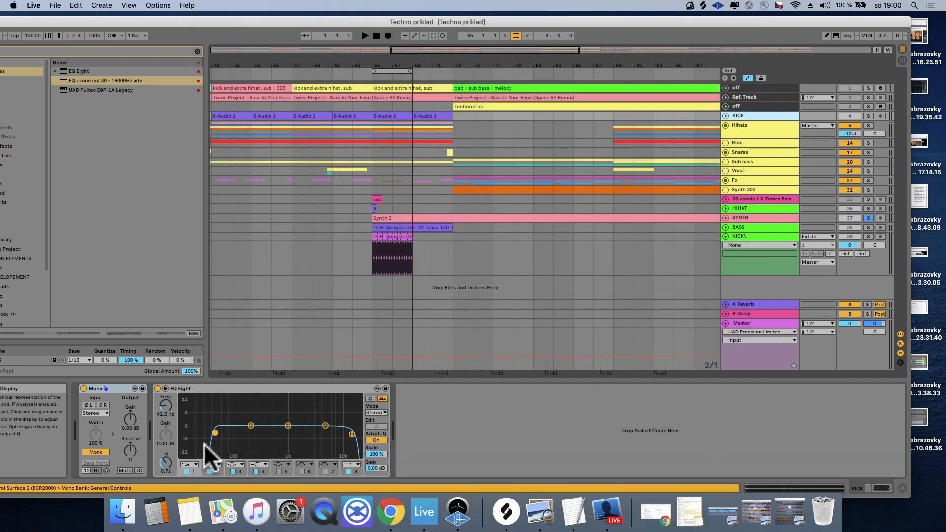
pyautogui.click(869, 115)
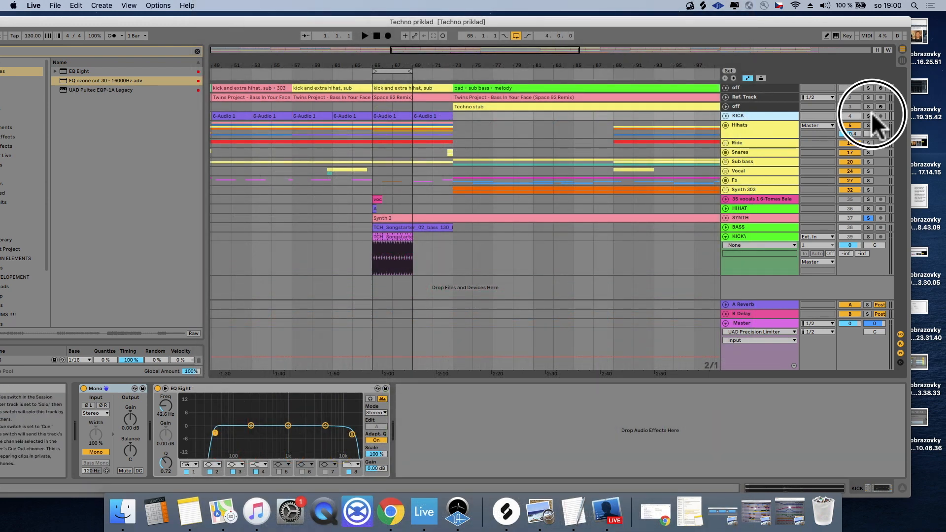
pyautogui.press('space')
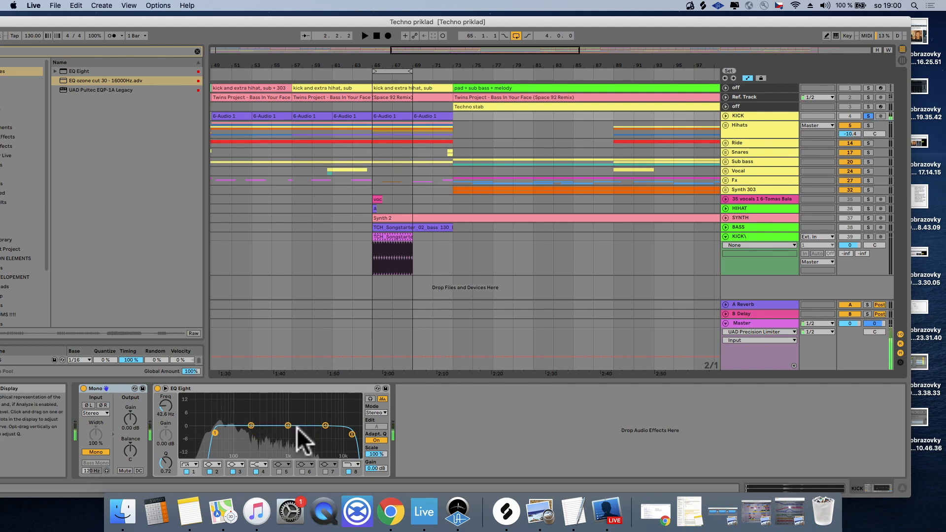
# - Sweep the low-cut band of the KICK's EQ Eight up to about 1.24 kHz, bring it down to about 26.4 Hz and stop playback
pyautogui.moveTo(214, 433); pyautogui.dragTo(293, 433)
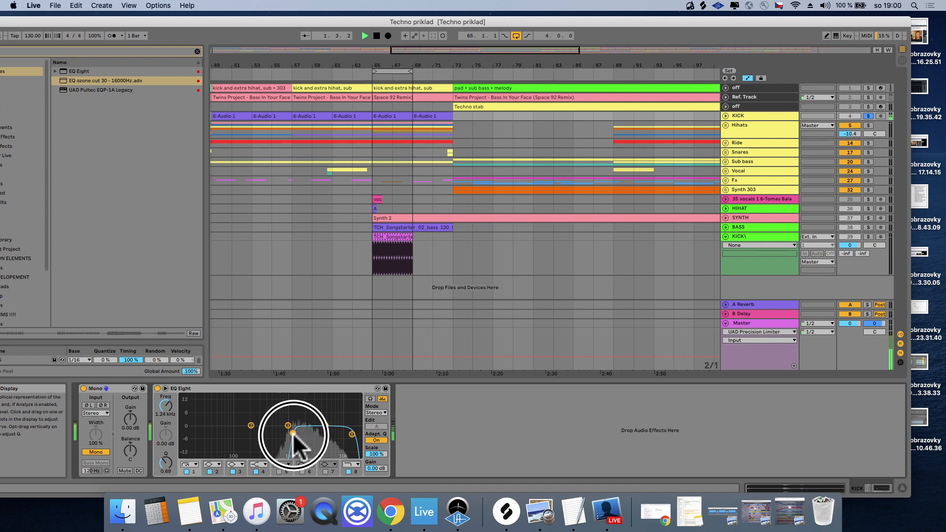
pyautogui.moveTo(292, 433); pyautogui.dragTo(206, 434)
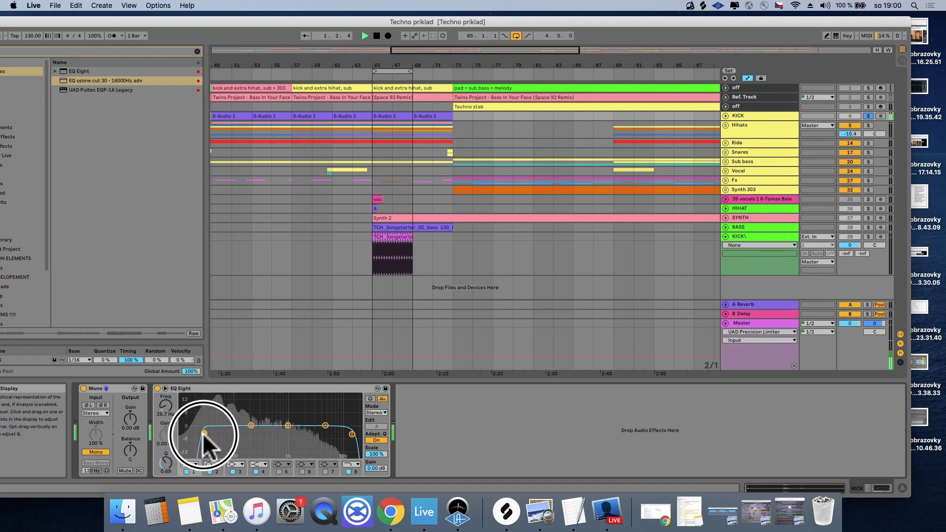
pyautogui.press('space')
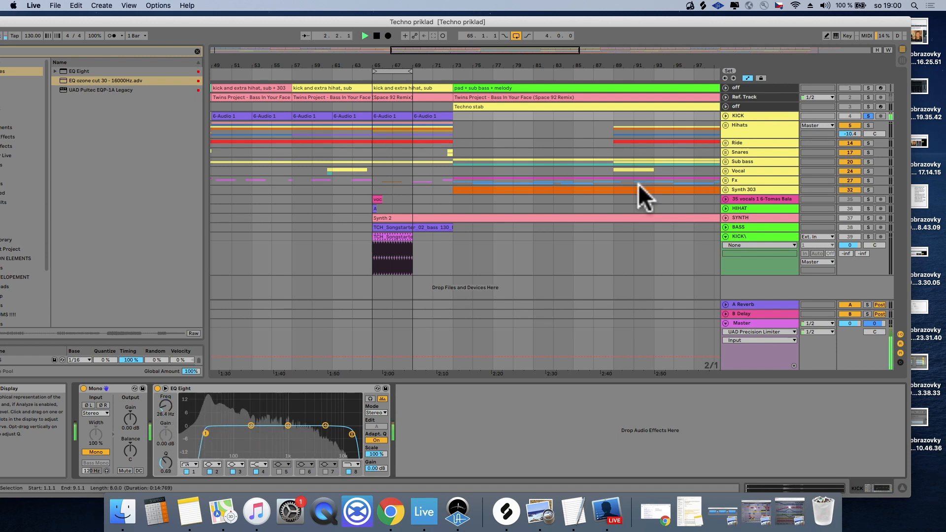
# - Solo the Hihats group and play it to examine its spectrum in the two equalizers
pyautogui.click(735, 130)
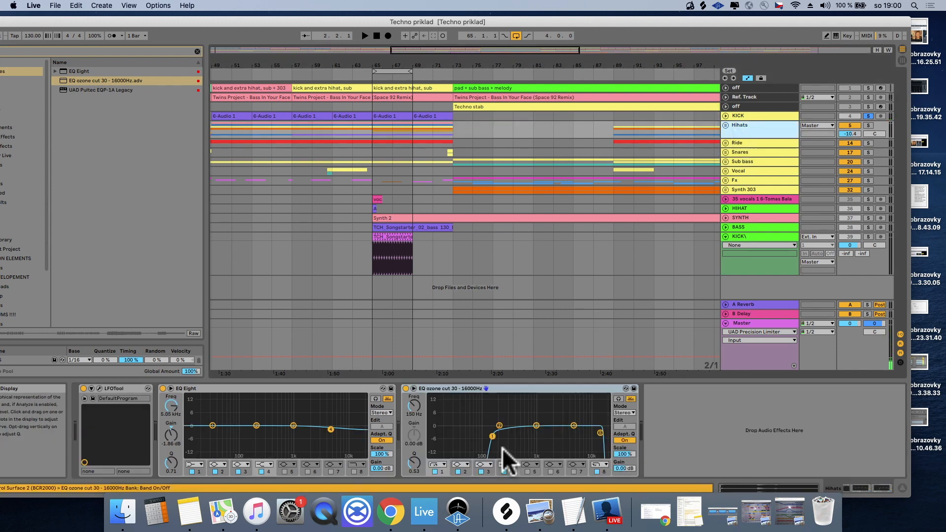
pyautogui.click(866, 125)
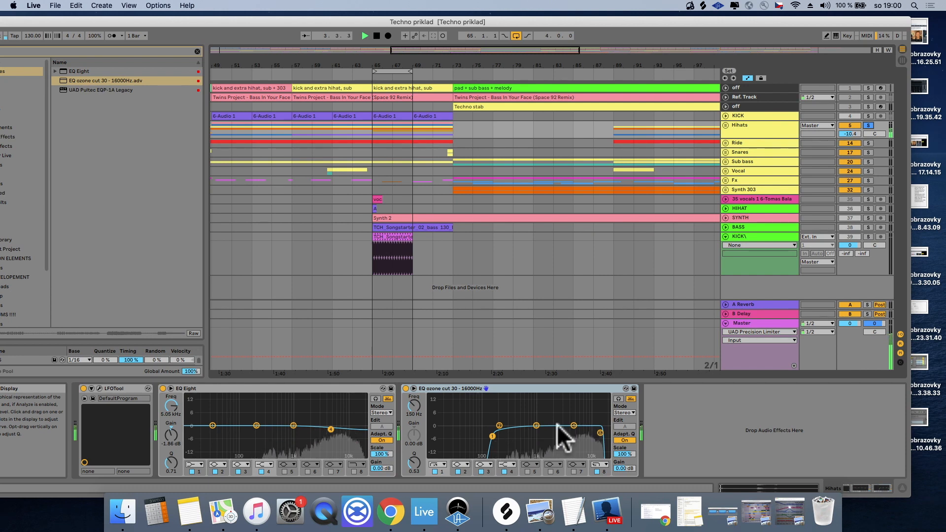
pyautogui.press('space')
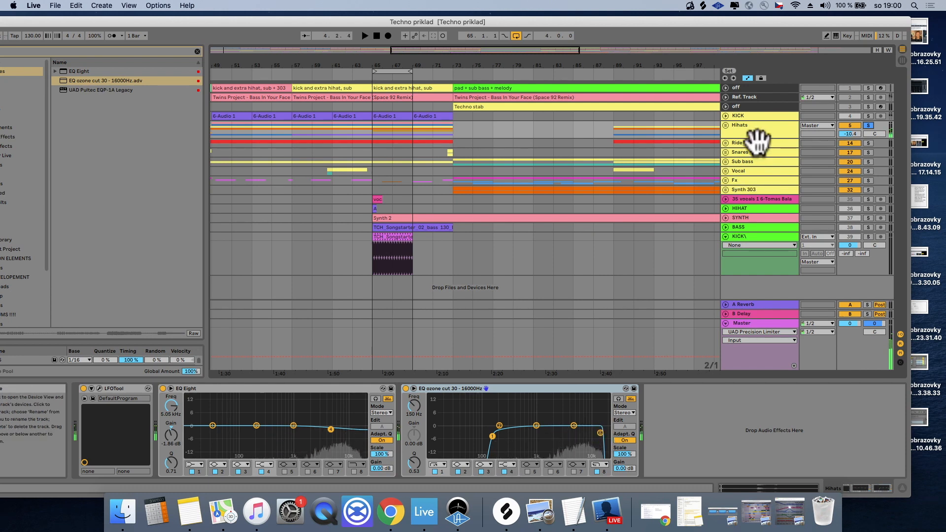
# - Check the Snares track, unfold the Sub bass group to examine the sub bass track's EQ Eight, and fold the group again
pyautogui.click(752, 143)
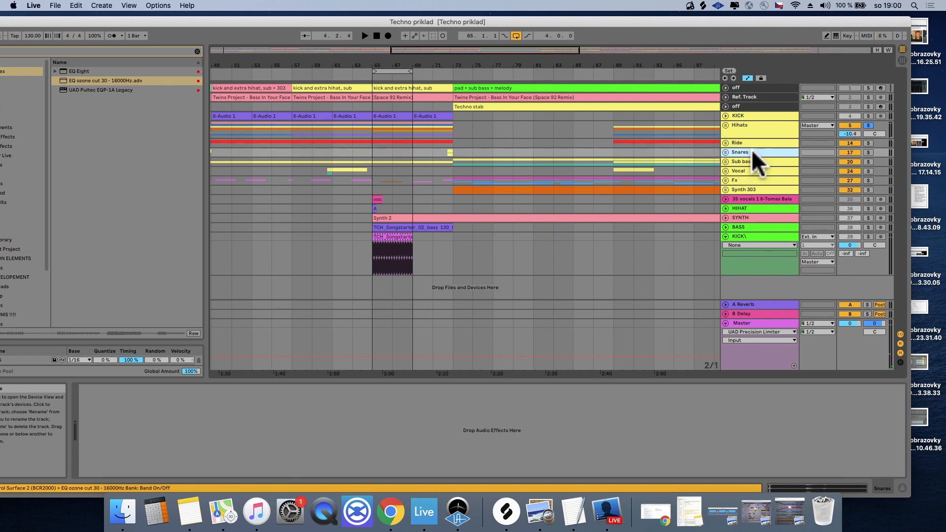
pyautogui.click(753, 161)
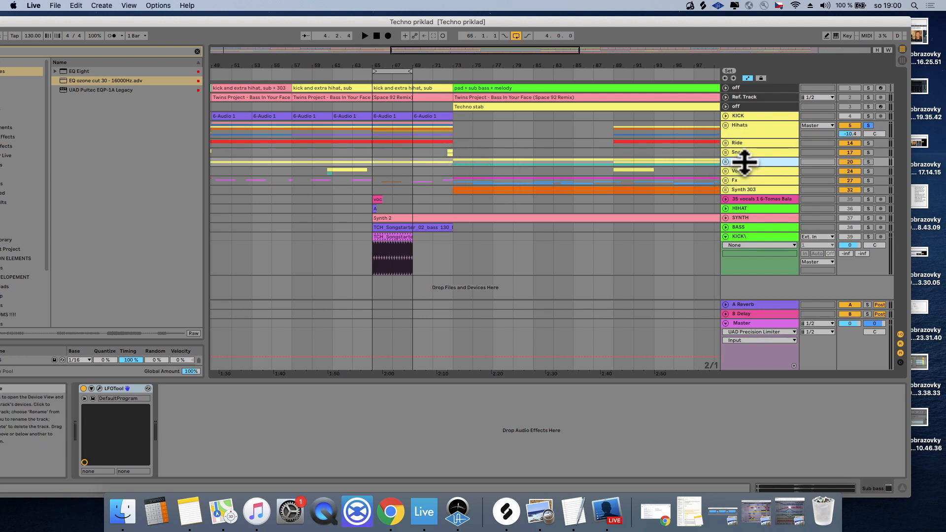
pyautogui.click(726, 161)
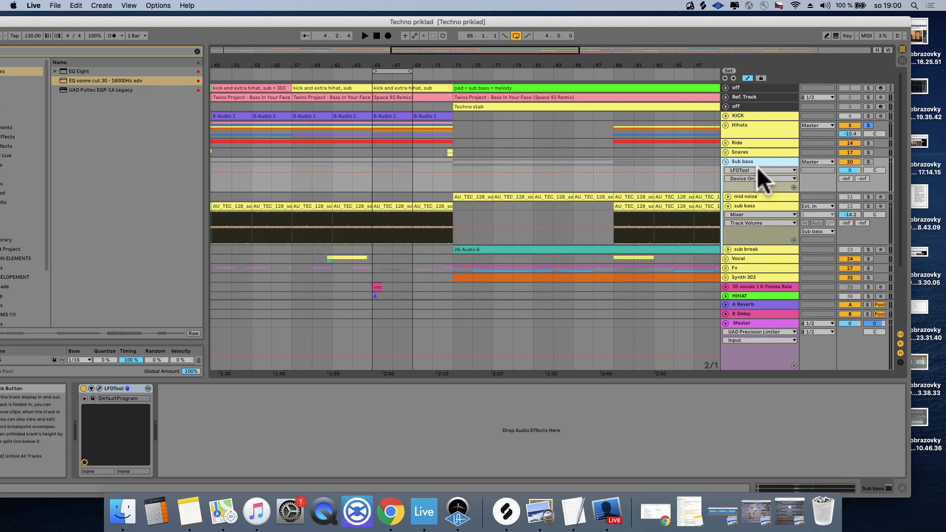
pyautogui.click(750, 206)
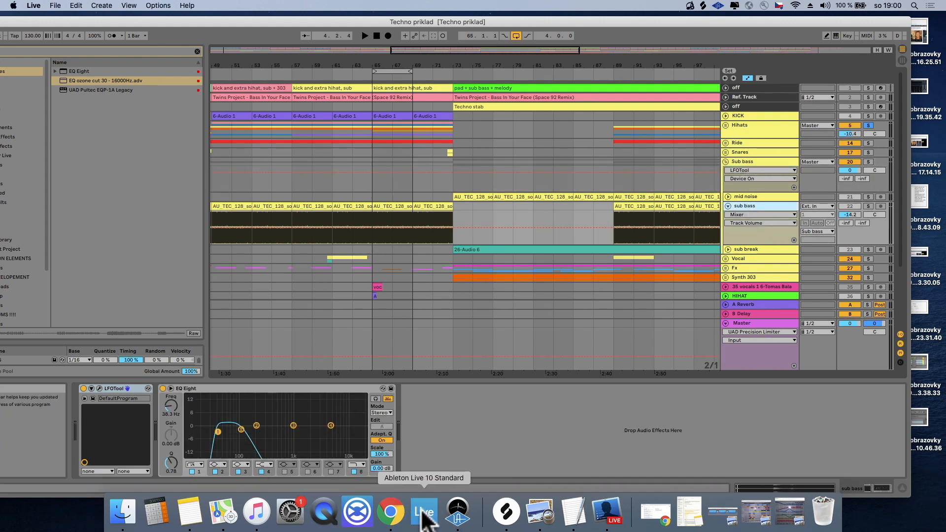
pyautogui.scroll(-5, 751, 283)
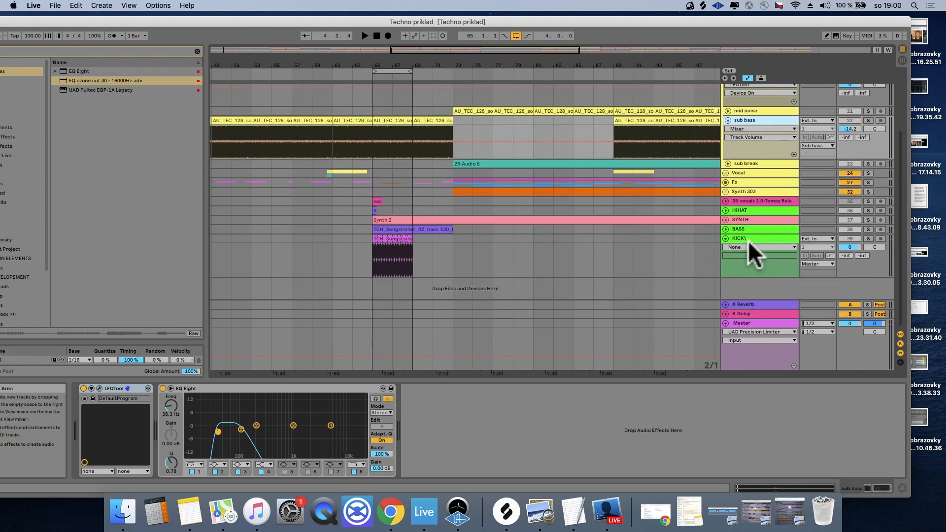
pyautogui.scroll(3, 752, 202)
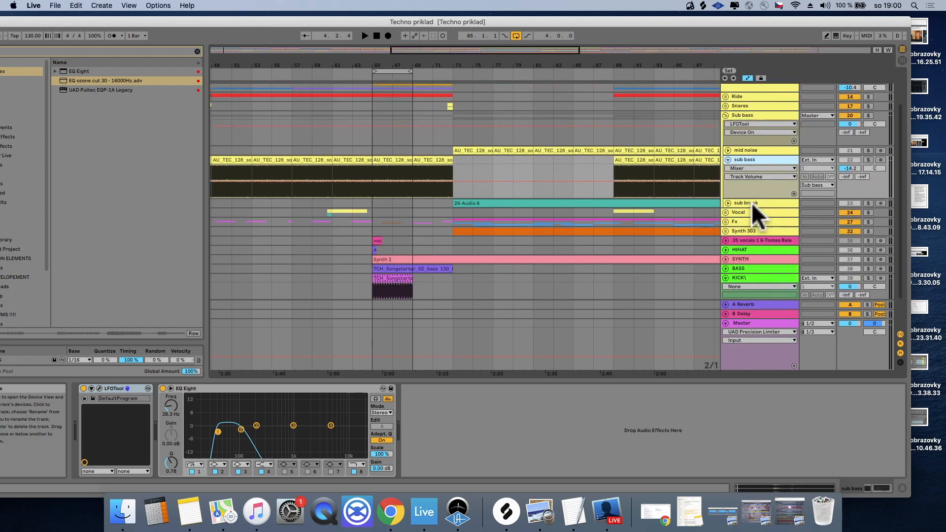
pyautogui.click(725, 115)
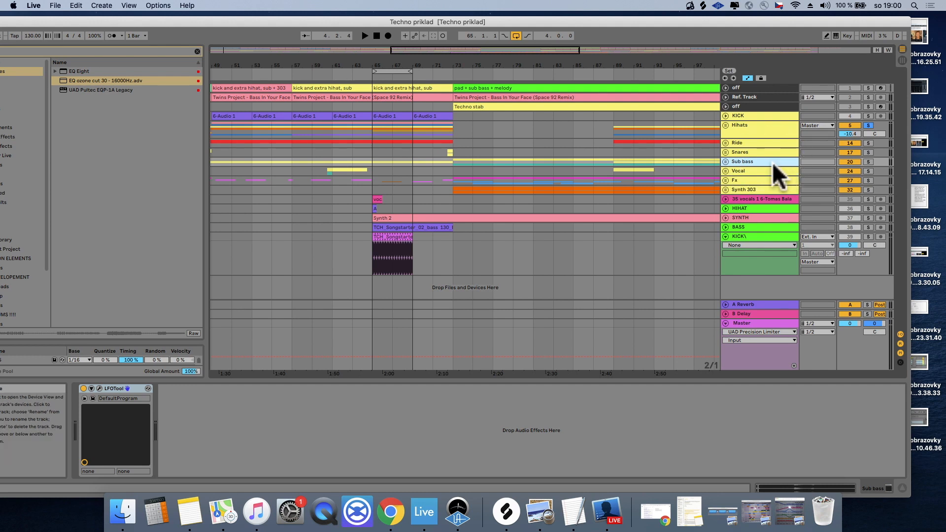
# - Compare the Hihats group's equalizers with the HIHAT track's EQ, solo the HIHAT track and play its clip at bar 65
pyautogui.click(743, 134)
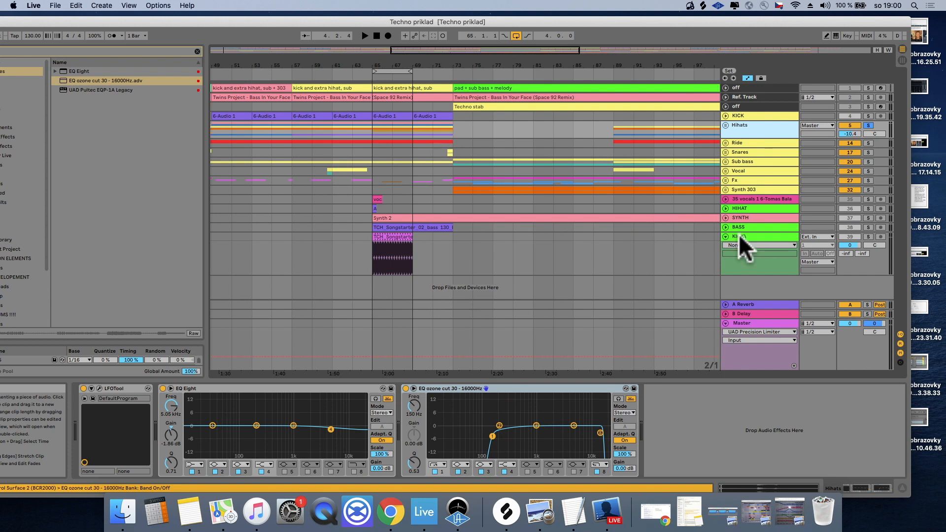
pyautogui.click(750, 209)
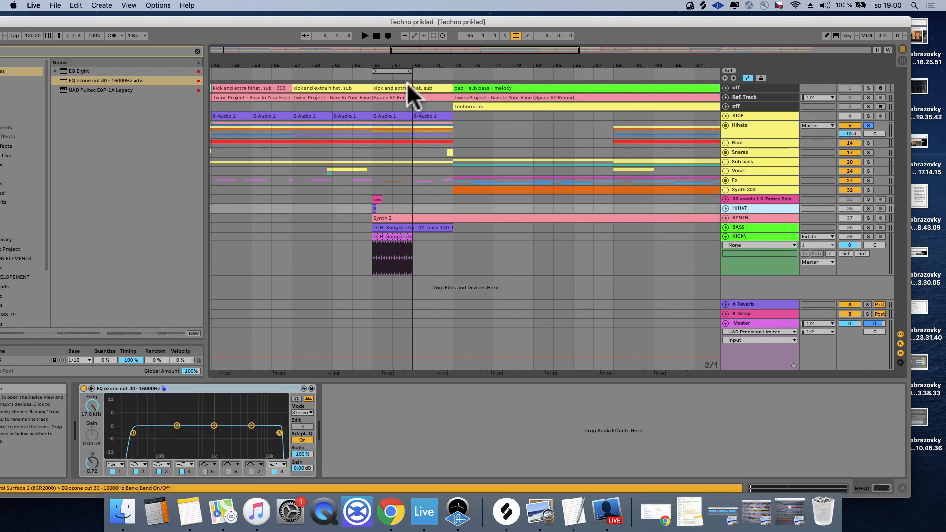
pyautogui.moveTo(386, 62); pyautogui.dragTo(753, 247)
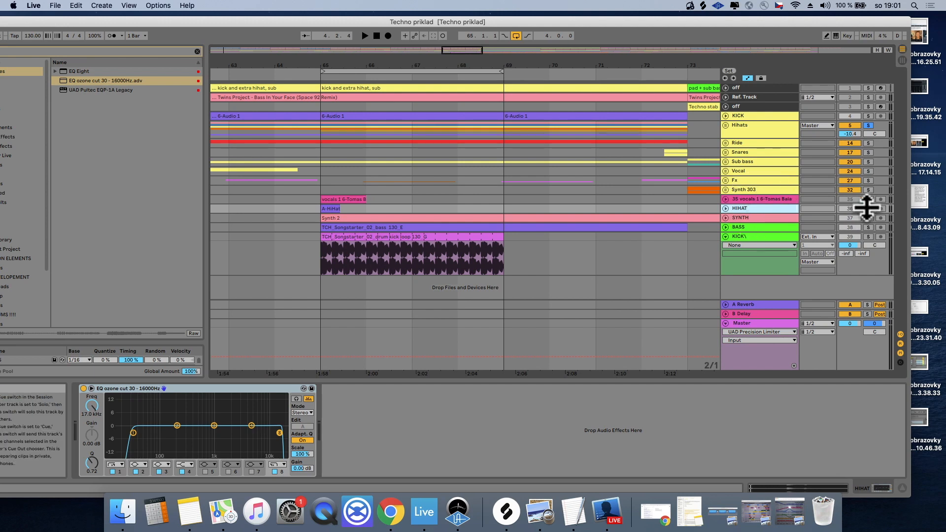
pyautogui.click(741, 207)
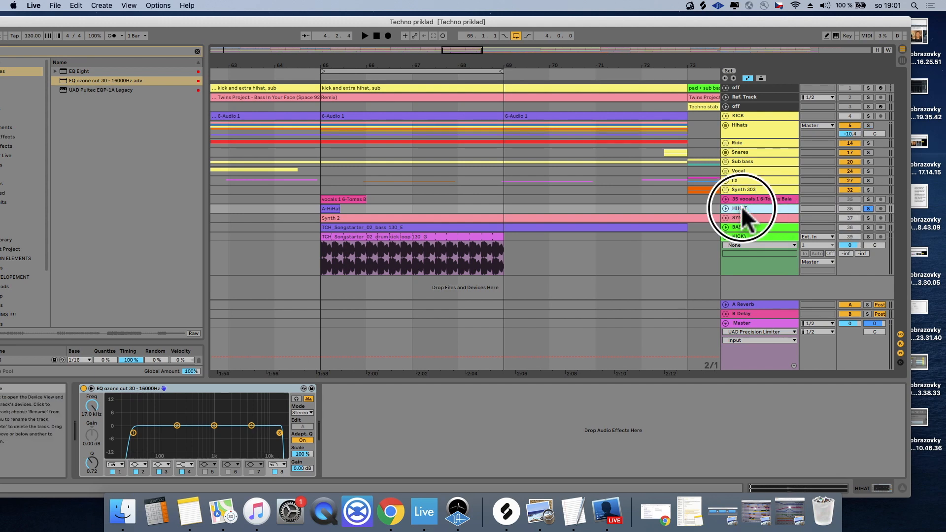
pyautogui.click(327, 208)
pyautogui.press('space')
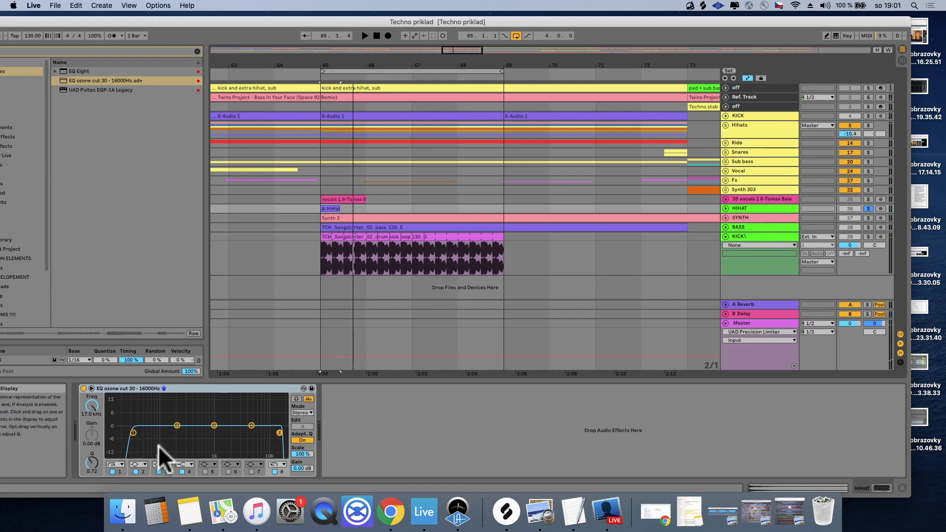
pyautogui.press('space')
pyautogui.press('space')
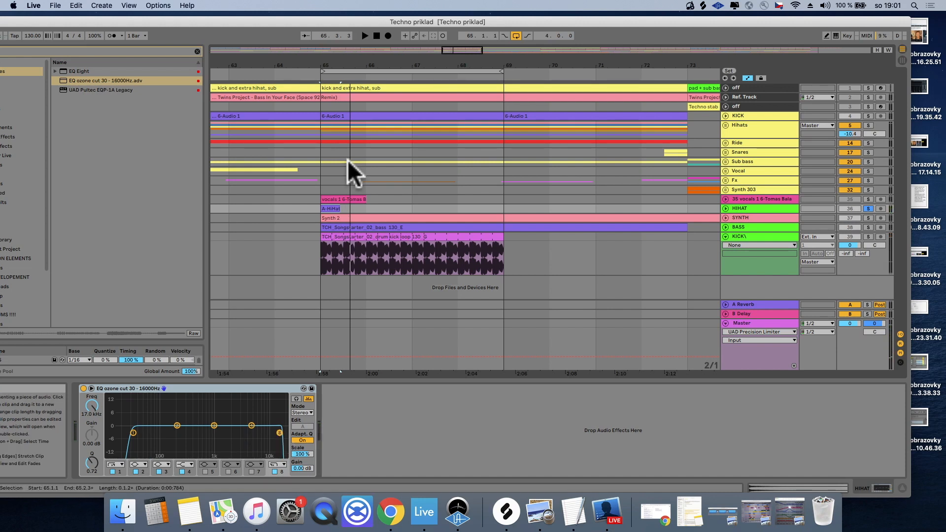
# - Move the Live window fully into view and show the HIHAT track's EQ instead of its clip
pyautogui.moveTo(335, 64); pyautogui.dragTo(334, 67)
pyautogui.moveTo(117, 22); pyautogui.dragTo(149, 6)
pyautogui.click(363, 203)
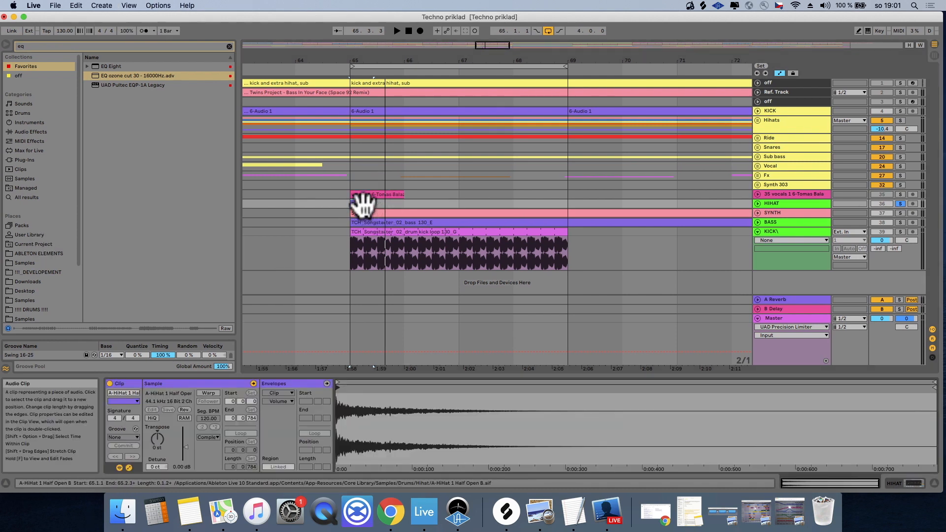
pyautogui.click(779, 207)
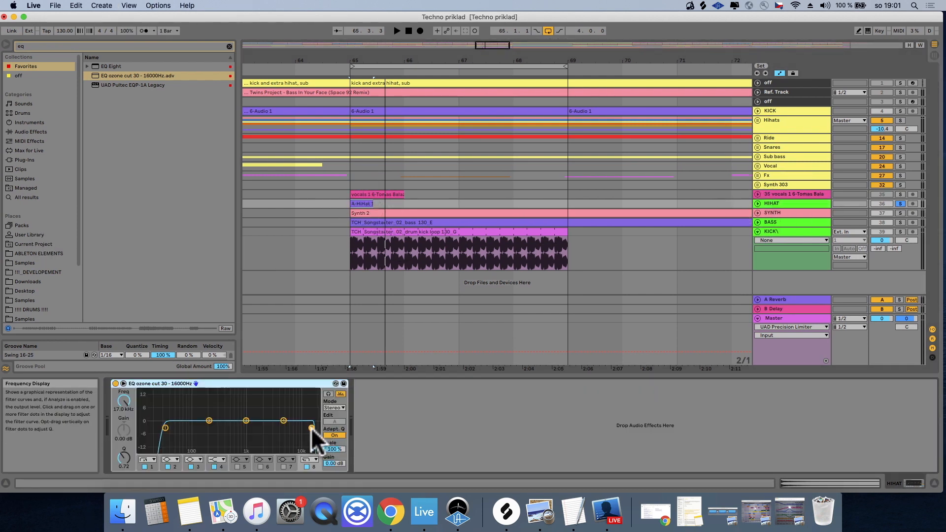
# - Sweep the high-cut band of the HIHAT's EQ down to about 182 Hz while playing the track, and stop playback
pyautogui.moveTo(312, 427); pyautogui.dragTo(197, 428)
pyautogui.press('space')
pyautogui.press('space')
pyautogui.click(195, 428)
pyautogui.moveTo(195, 428); pyautogui.dragTo(207, 428)
pyautogui.press('space')
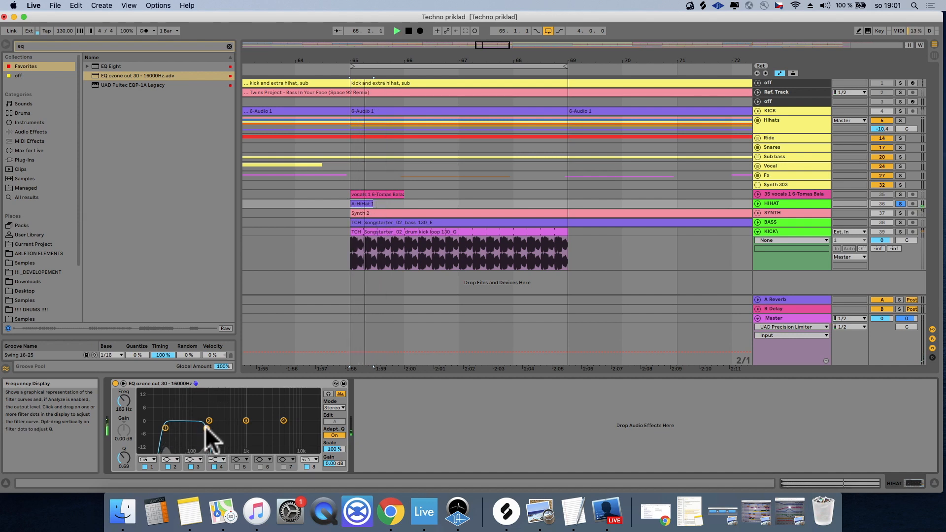
pyautogui.press('space')
pyautogui.press('space')
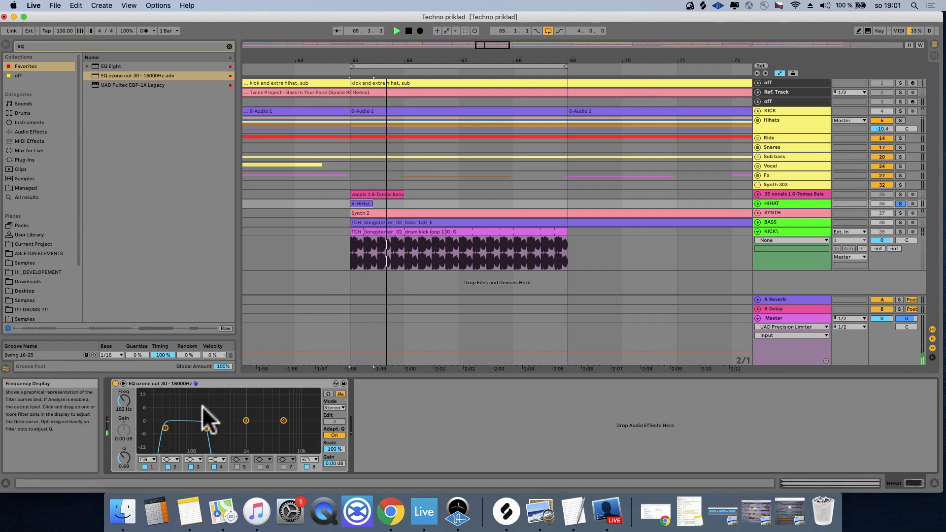
pyautogui.press('space')
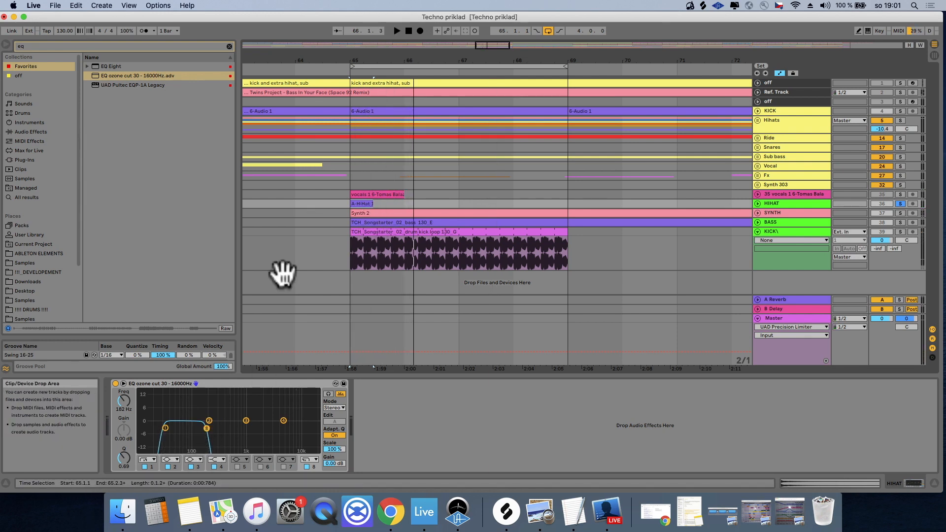
# - Return the HIHAT EQ's high cut above 10 kHz, set its low cut to about 119 Hz with Q 0.28, and play the track
pyautogui.click(207, 429)
pyautogui.moveTo(207, 429); pyautogui.dragTo(311, 428)
pyautogui.moveTo(163, 424); pyautogui.dragTo(197, 438)
pyautogui.press('space')
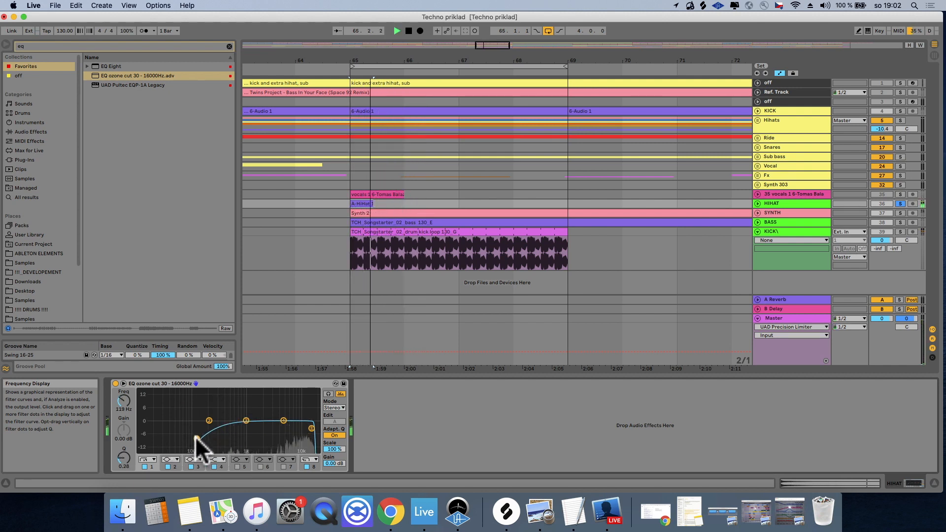
pyautogui.click(280, 384)
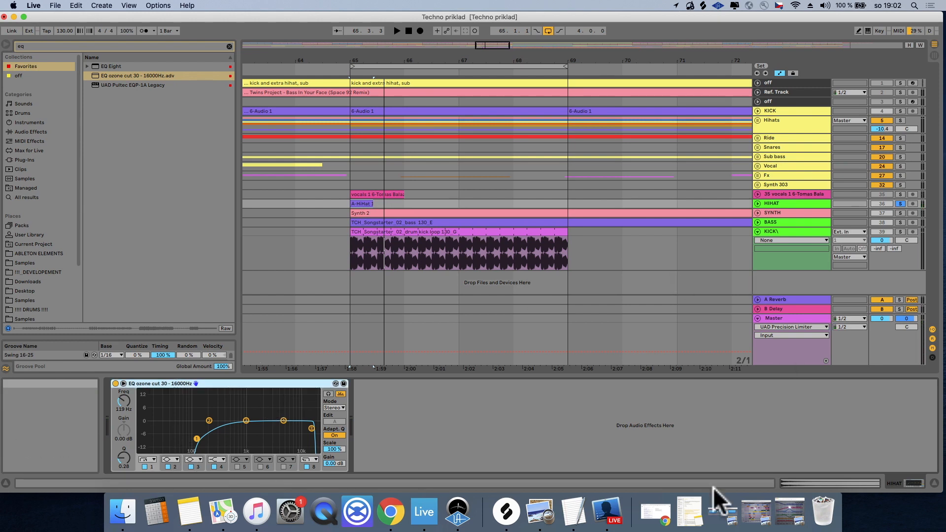
# - Check the Synth 303 group's devices and point 3 of the mixing checklist, and bring the Live set back into view
pyautogui.click(767, 186)
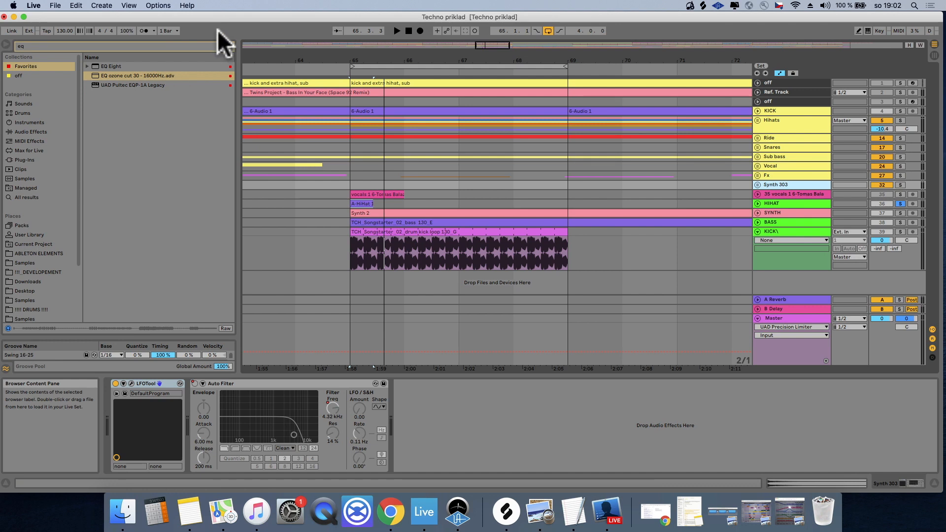
pyautogui.moveTo(216, 20); pyautogui.dragTo(217, 382)
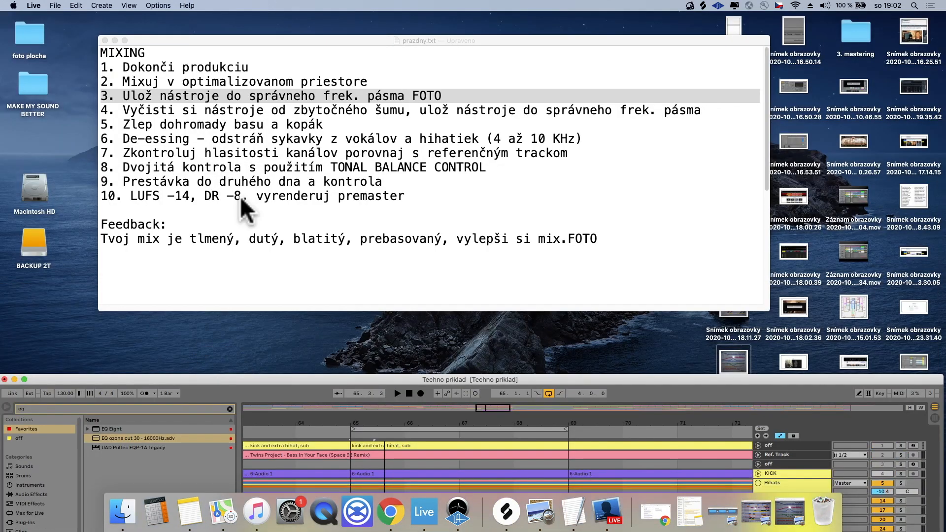
pyautogui.click(281, 97)
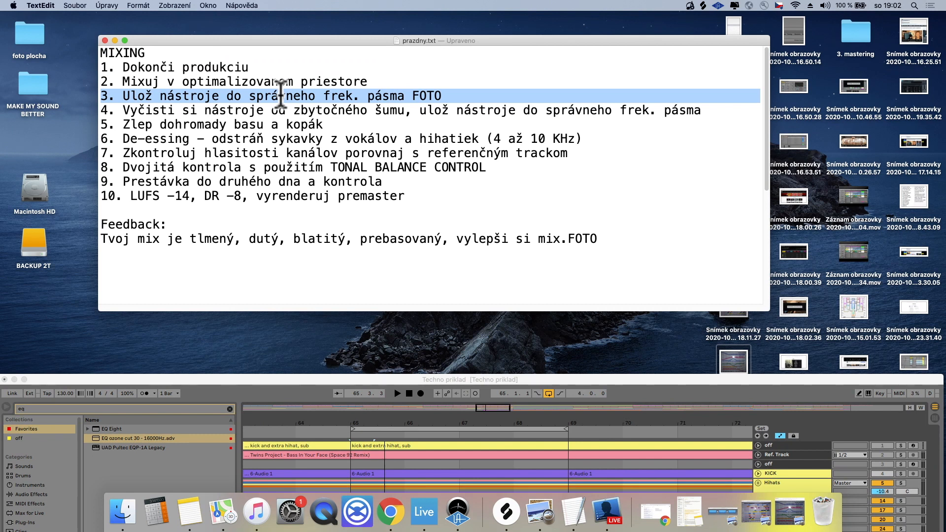
pyautogui.moveTo(699, 382); pyautogui.dragTo(686, 42)
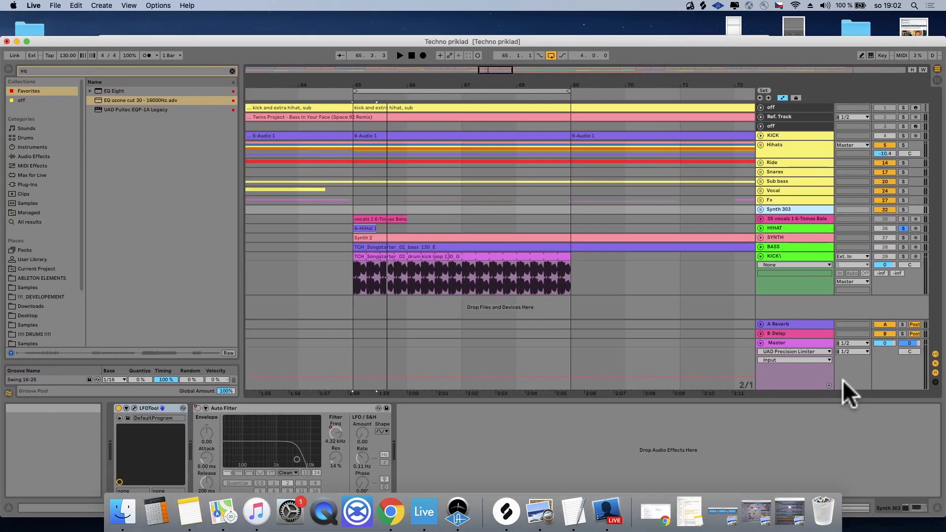
# - Show the vocals track's devices, place the UAD Precision Multiband window over the arrangement and inspect the EQ Eight in its expanded view
pyautogui.click(777, 239)
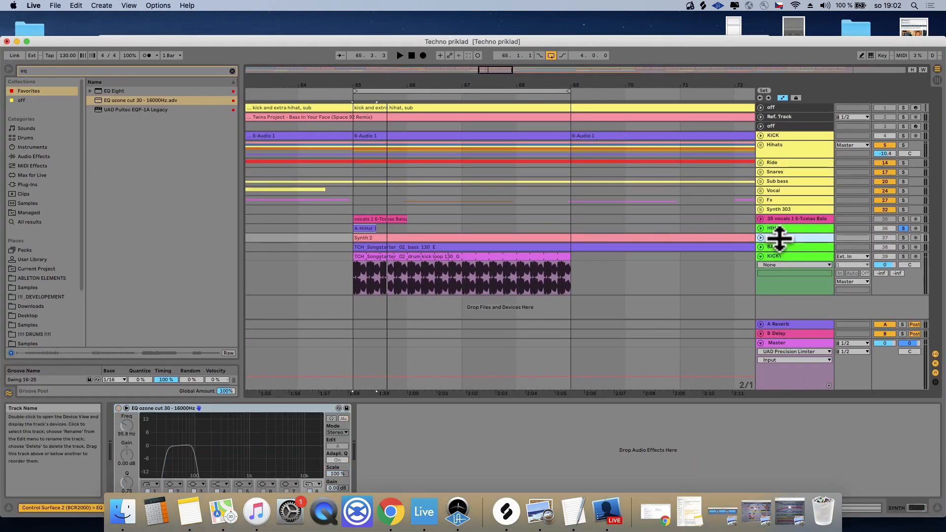
pyautogui.click(781, 220)
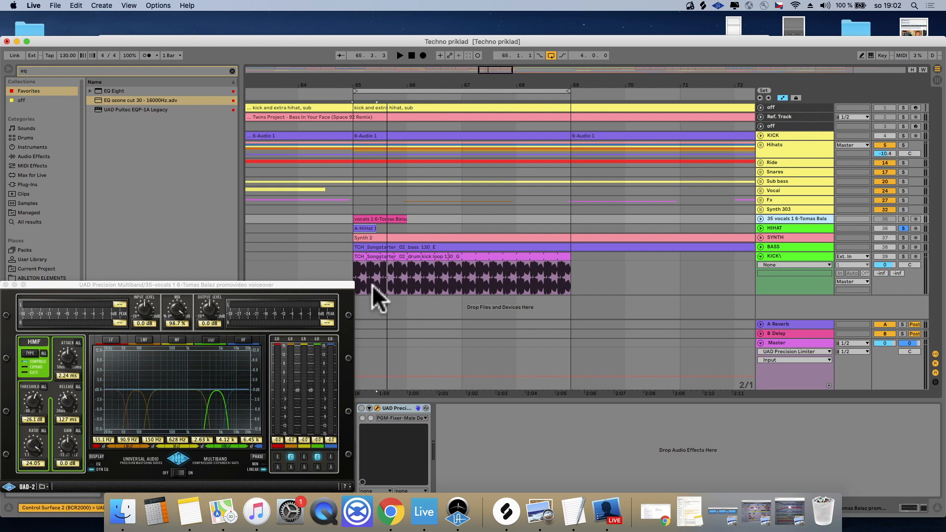
pyautogui.moveTo(339, 286); pyautogui.dragTo(629, 104)
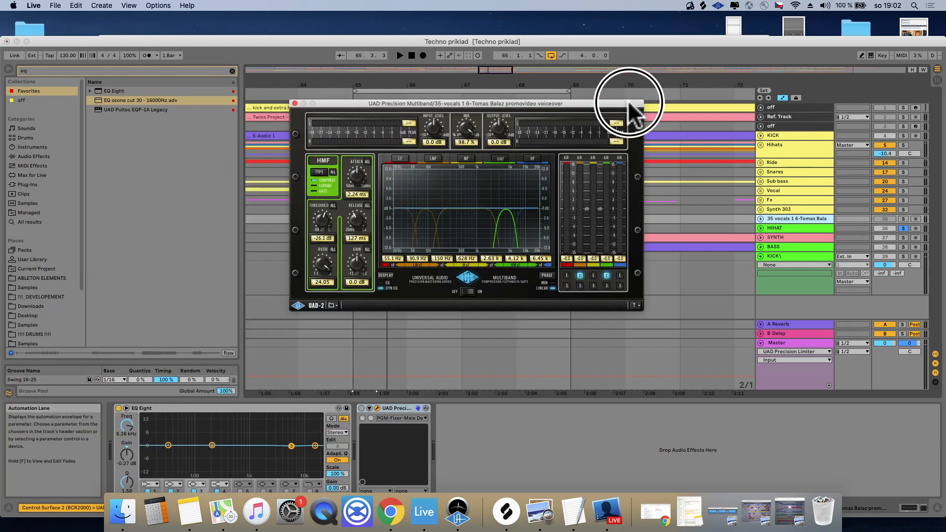
pyautogui.click(127, 408)
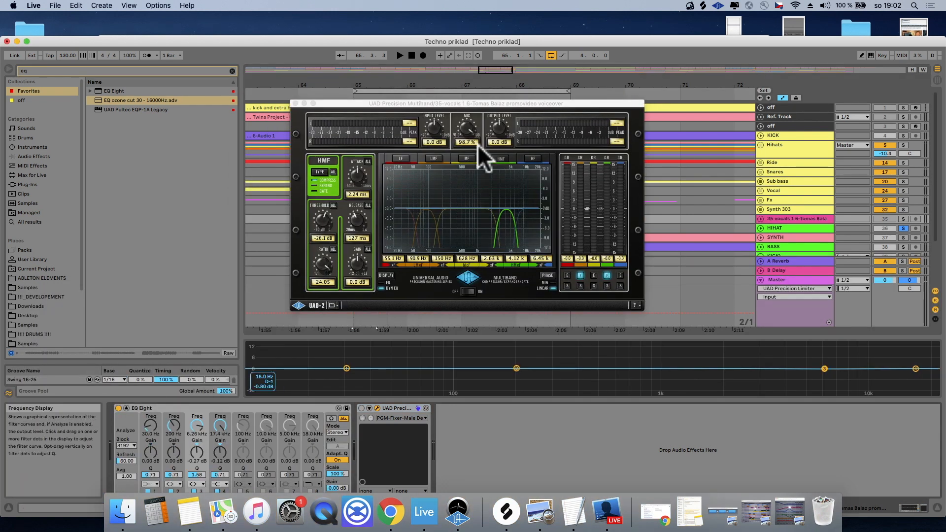
pyautogui.moveTo(509, 103); pyautogui.dragTo(513, 90)
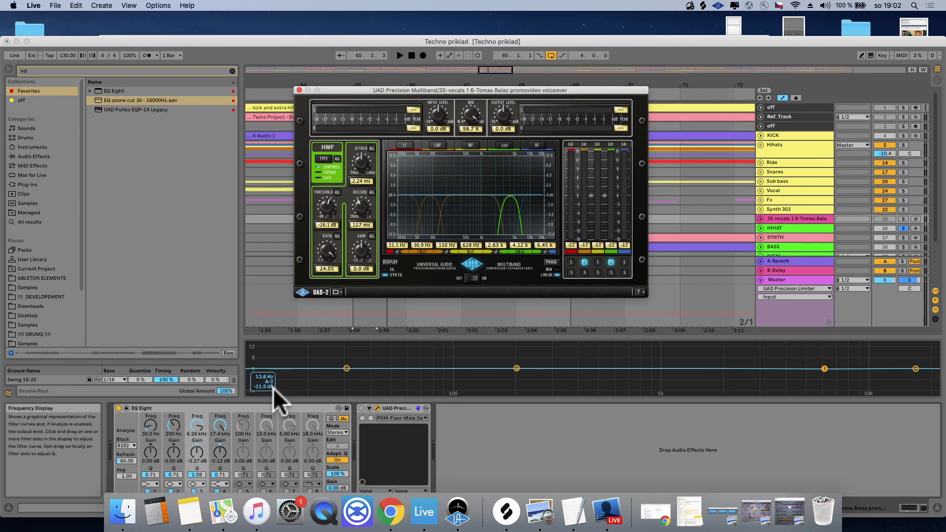
pyautogui.click(126, 409)
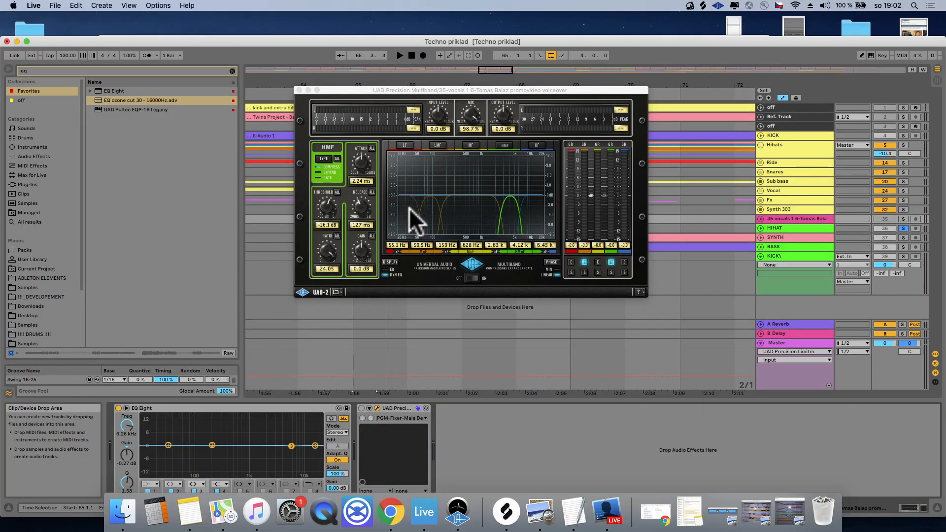
# - Examine the LF, LMF, MF and HMF bands in the Precision Multiband, comparing the ranges of the MF and HMF bands
pyautogui.click(409, 207)
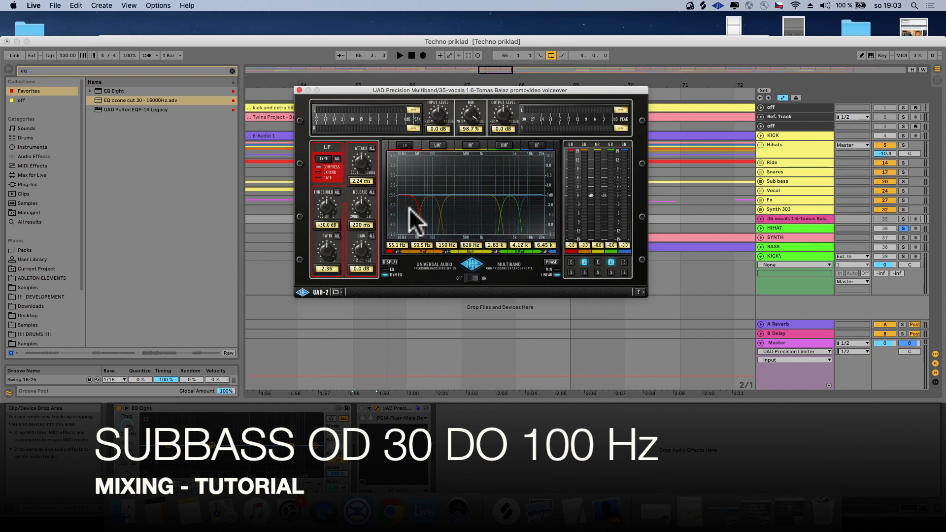
pyautogui.click(427, 208)
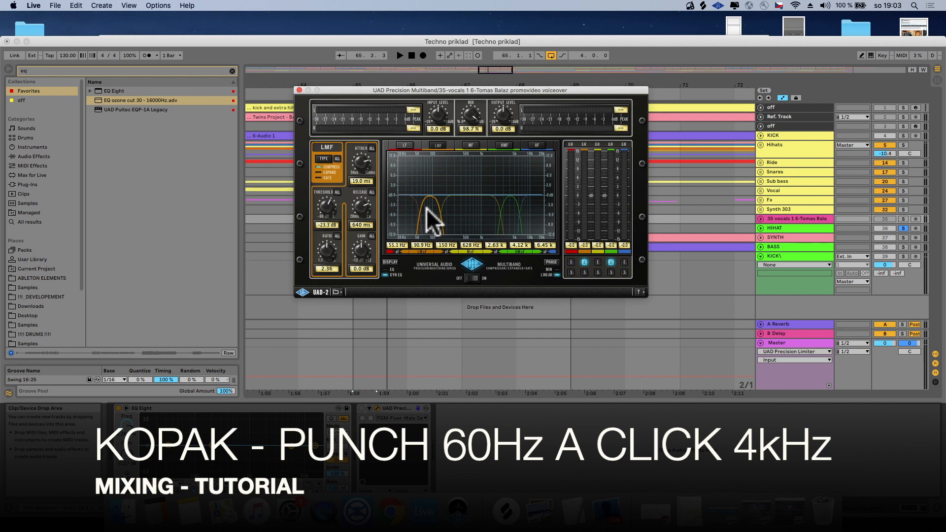
pyautogui.click(462, 211)
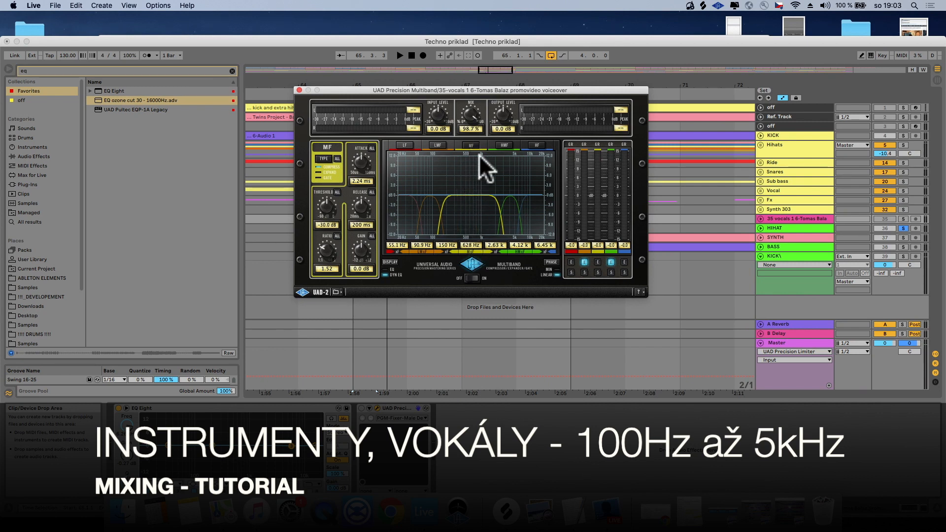
pyautogui.click(507, 209)
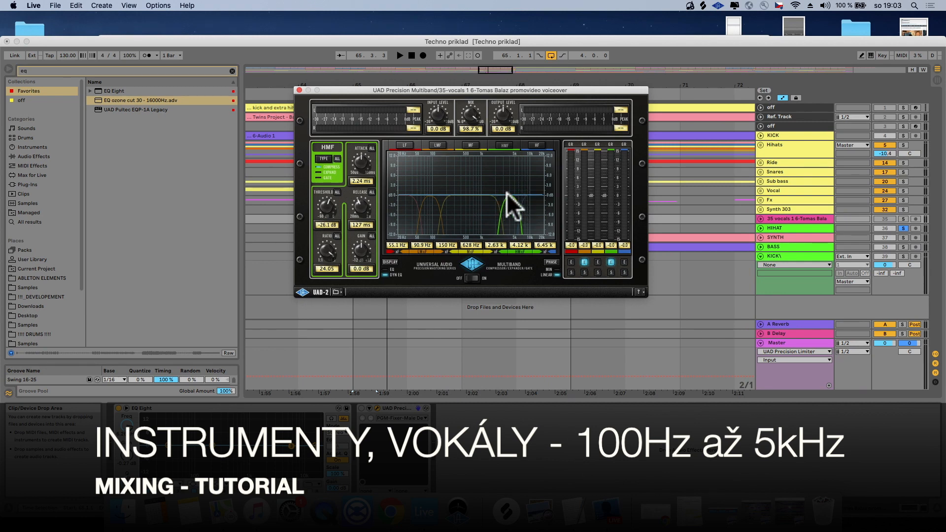
pyautogui.click(478, 207)
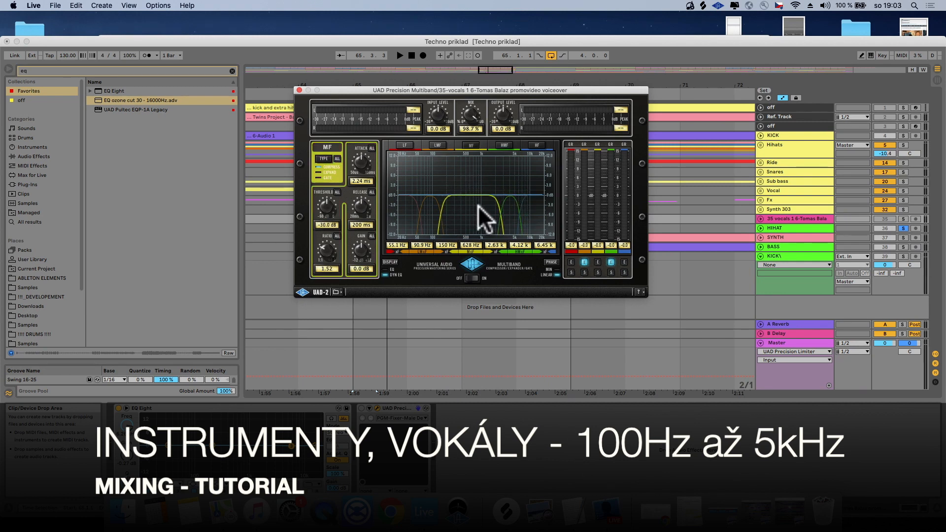
pyautogui.click(506, 203)
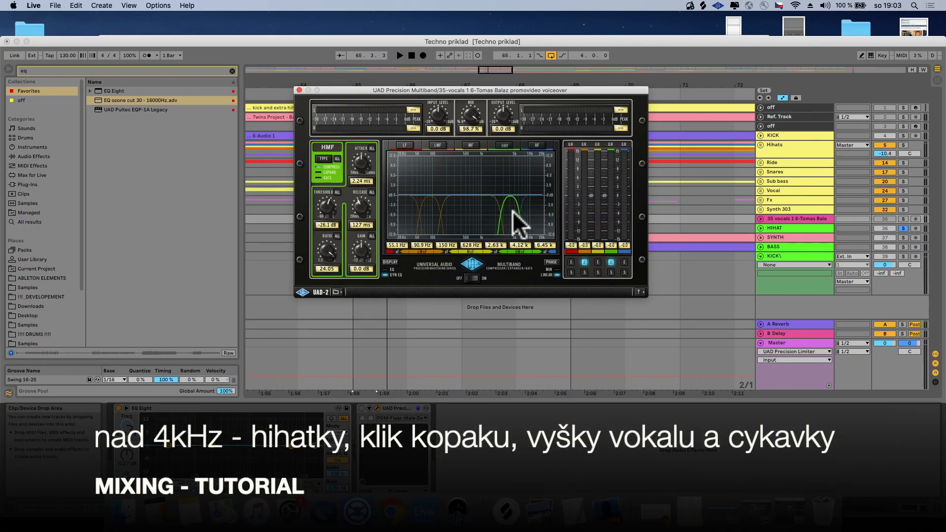
pyautogui.click(478, 213)
pyautogui.click(510, 199)
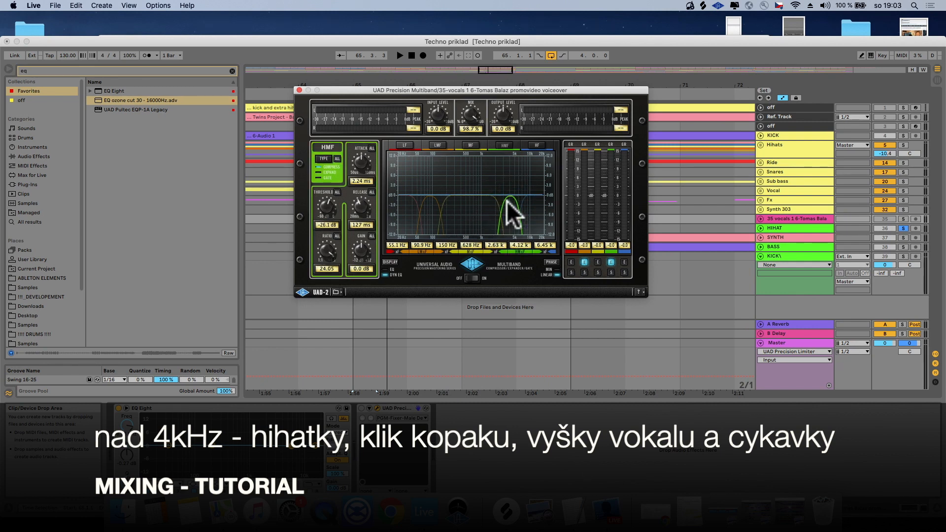
# - Examine the Precision Multiband's HF band, and review the LF, LMF, MF and HMF bands again before returning to HF
pyautogui.click(528, 222)
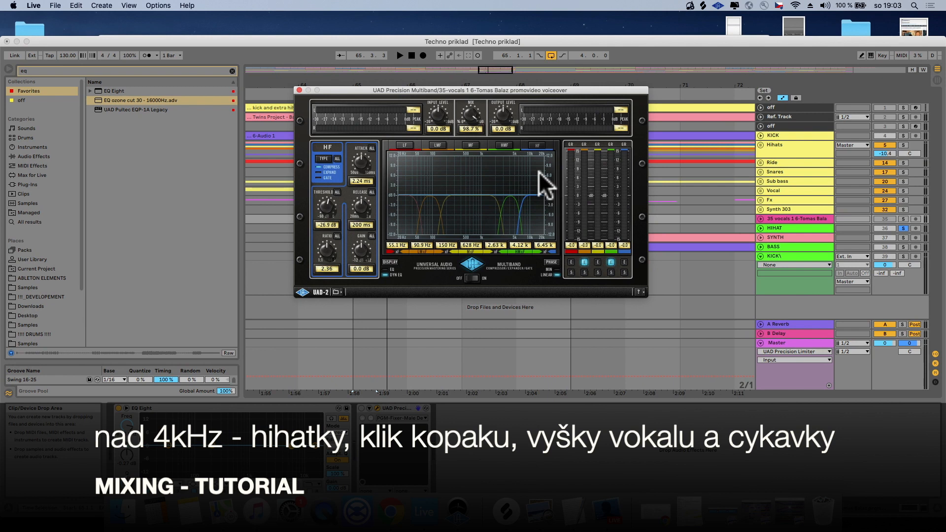
pyautogui.click(528, 210)
pyautogui.click(415, 224)
pyautogui.click(431, 216)
pyautogui.click(476, 210)
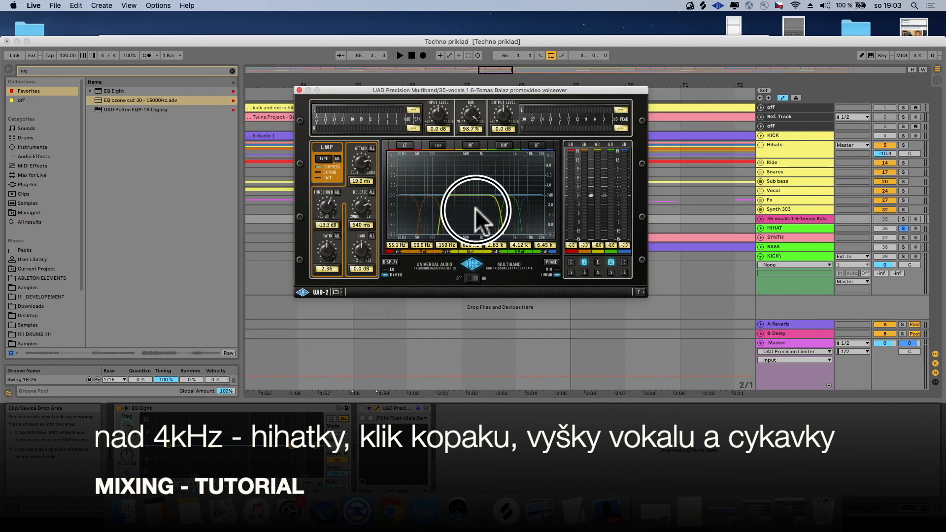
pyautogui.click(511, 208)
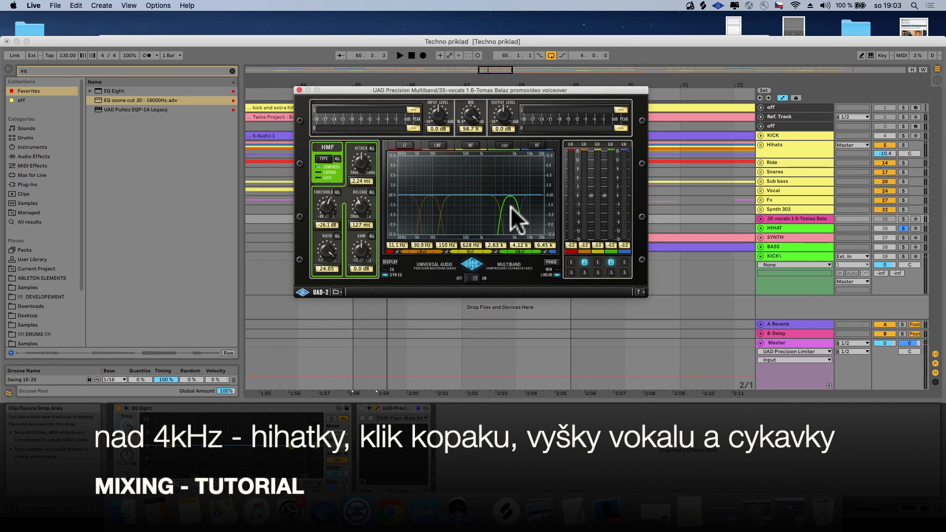
pyautogui.click(524, 208)
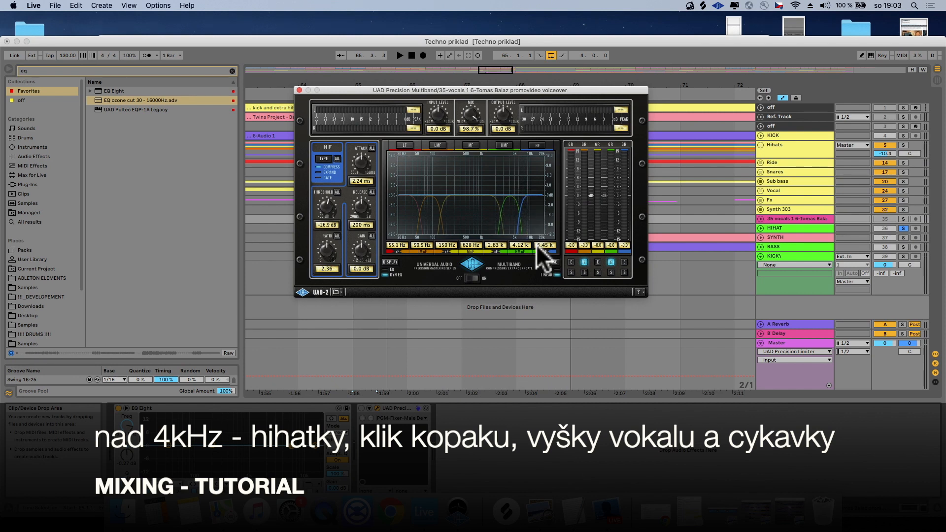
pyautogui.click(534, 207)
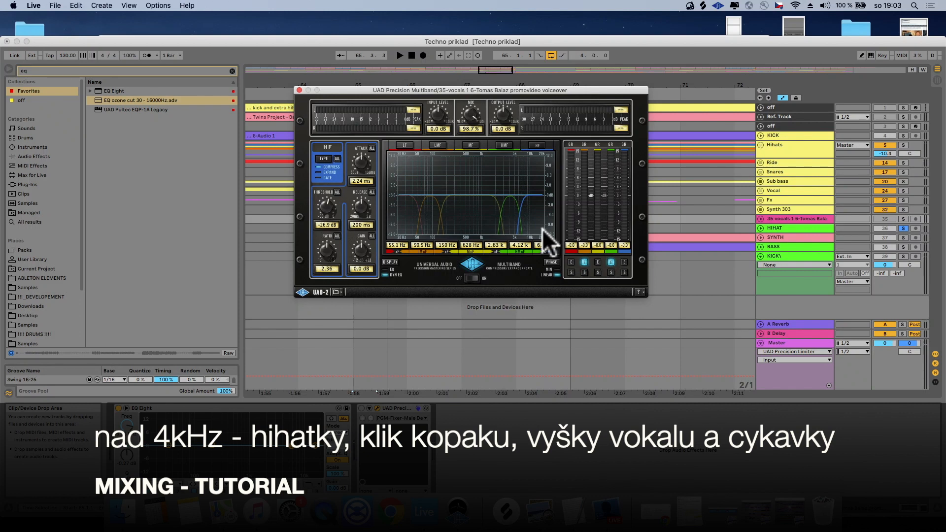
# - Move the Precision Multiband and Live windows aside and highlight point 4 of the mixing checklist in TextEdit
pyautogui.moveTo(586, 96); pyautogui.dragTo(257, 397)
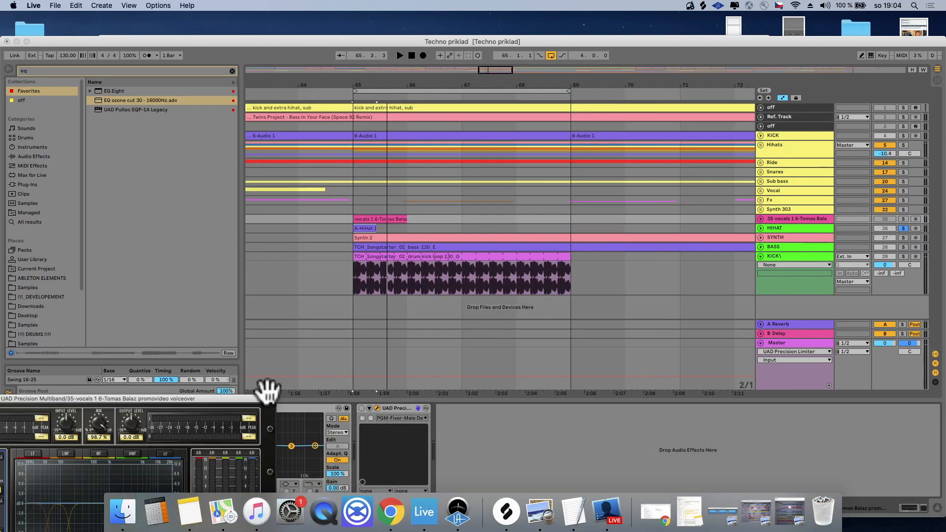
pyautogui.moveTo(644, 43); pyautogui.dragTo(590, 366)
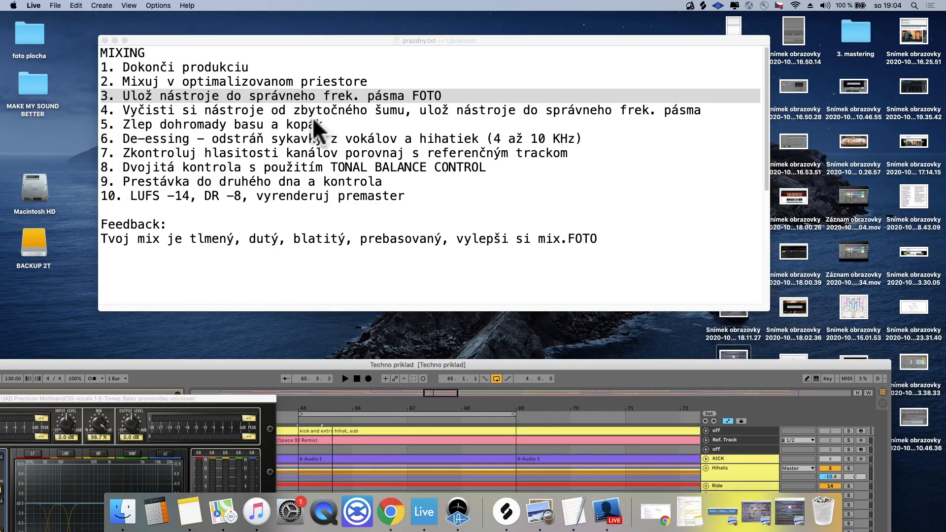
pyautogui.click(212, 99)
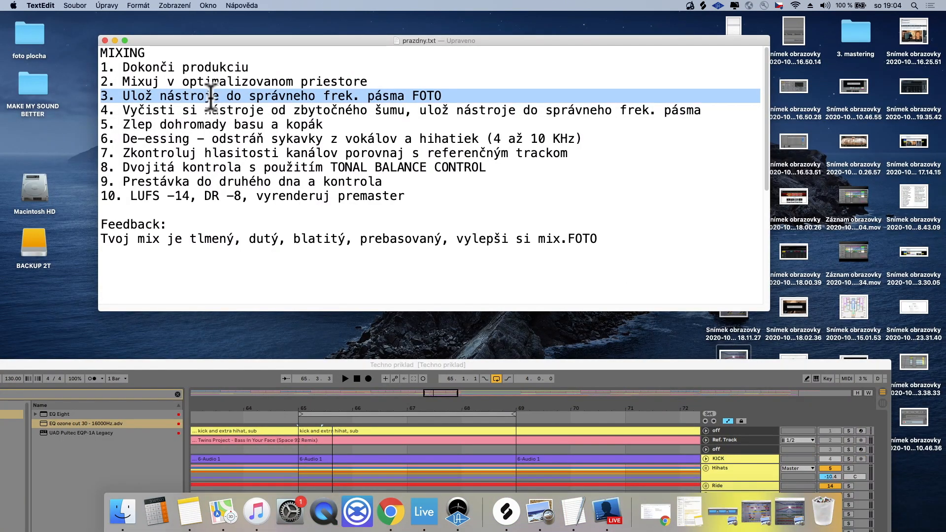
pyautogui.tripleClick(203, 110)
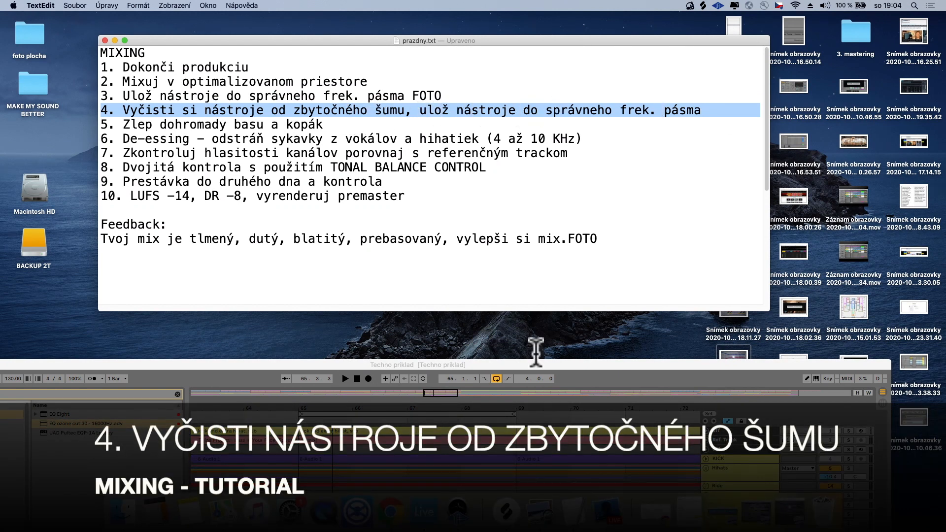
# - Bring the Live set back into full view and show the HIHAT track's EQ in place of the multiband plug-in
pyautogui.moveTo(536, 362); pyautogui.dragTo(587, 63)
pyautogui.click(260, 401)
pyautogui.moveTo(255, 393); pyautogui.dragTo(274, 355)
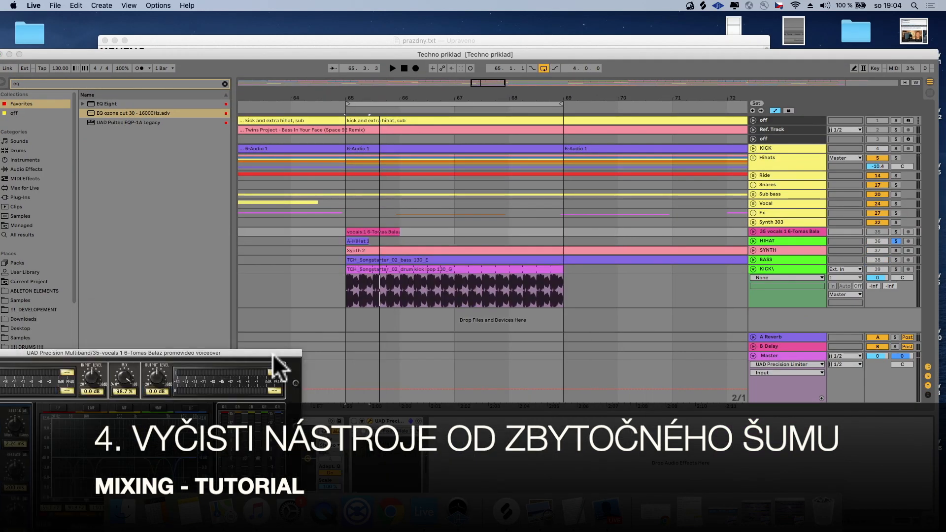
pyautogui.click(782, 240)
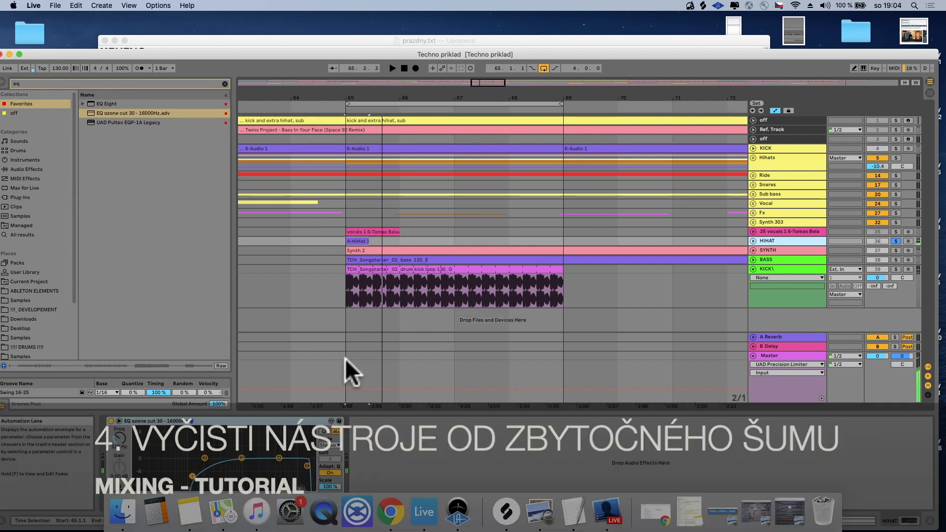
pyautogui.moveTo(391, 57); pyautogui.dragTo(399, 19)
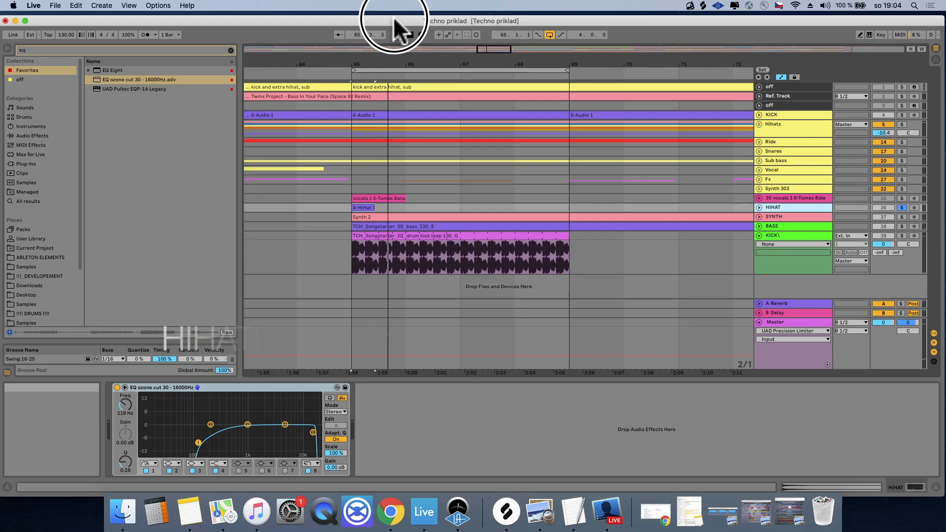
# - Audition the hi-hat while setting its EQ's high cut to 16.0 kHz and its low cut to 255 Hz
pyautogui.press('space')
pyautogui.moveTo(311, 423)
pyautogui.mouseDown()
pyautogui.moveTo(201, 434)
pyautogui.moveTo(313, 426)
pyautogui.mouseUp()
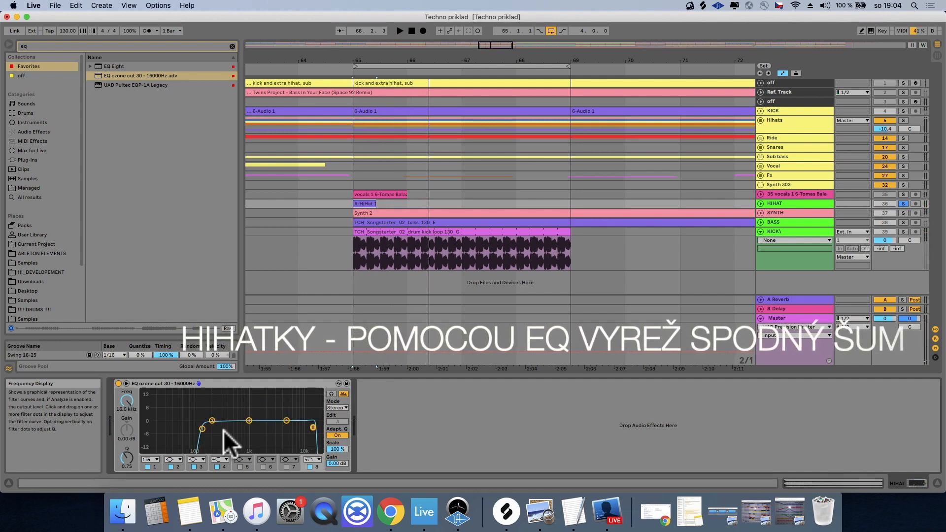
pyautogui.moveTo(203, 428); pyautogui.dragTo(217, 430)
pyautogui.press('space')
pyautogui.press('space')
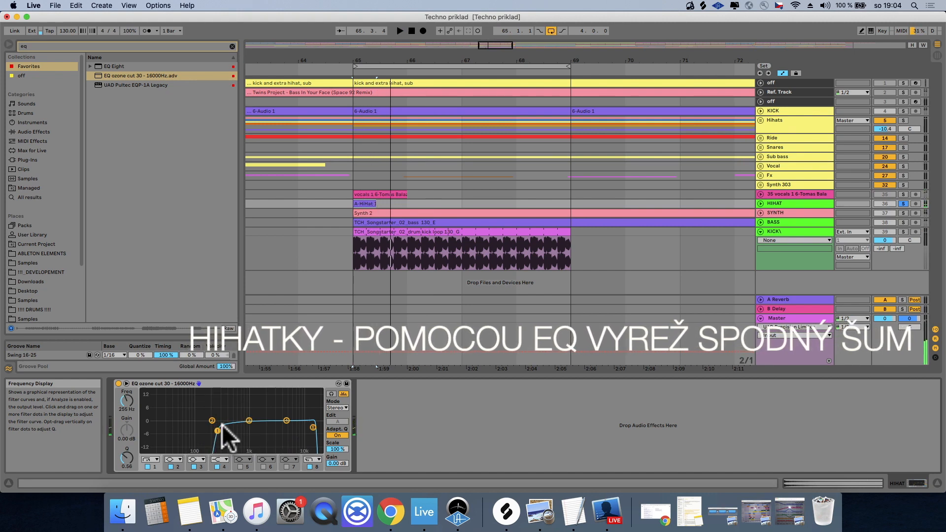
# - Open up the hi-hat EQ's low cut to below 100 Hz and lower its high cut to 562 Hz, auditioning the loop
pyautogui.moveTo(217, 431); pyautogui.dragTo(169, 427)
pyautogui.press('space')
pyautogui.moveTo(309, 424); pyautogui.dragTo(235, 427)
pyautogui.press('space')
# - Solo the SYNTH track, then unfold and enlarge it so the Synth 2 clip's waveform is clearly readable
pyautogui.click(770, 200)
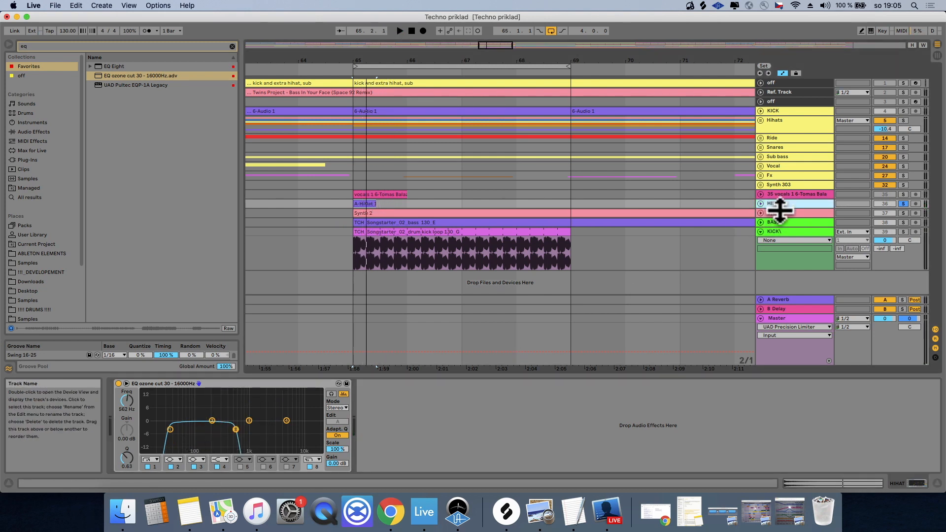
pyautogui.click(781, 212)
pyautogui.click(901, 213)
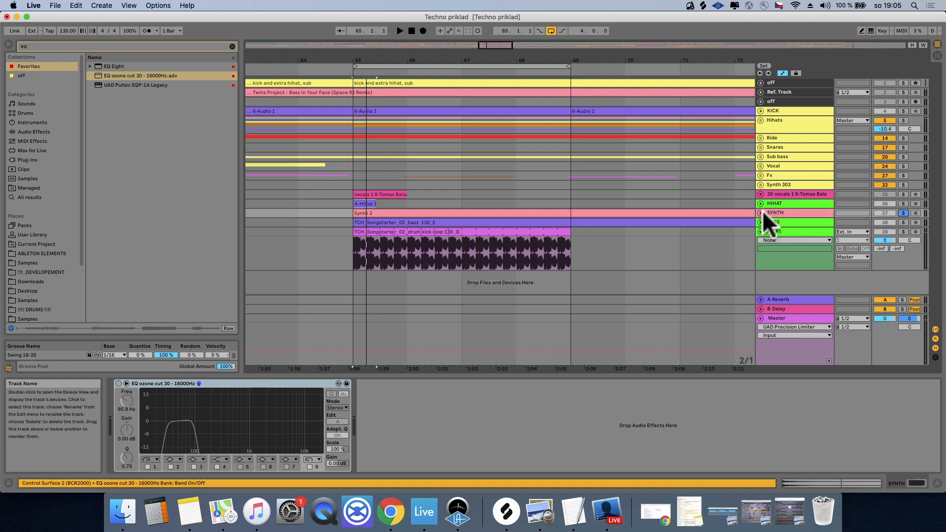
pyautogui.click(759, 212)
pyautogui.moveTo(490, 59); pyautogui.dragTo(489, 61)
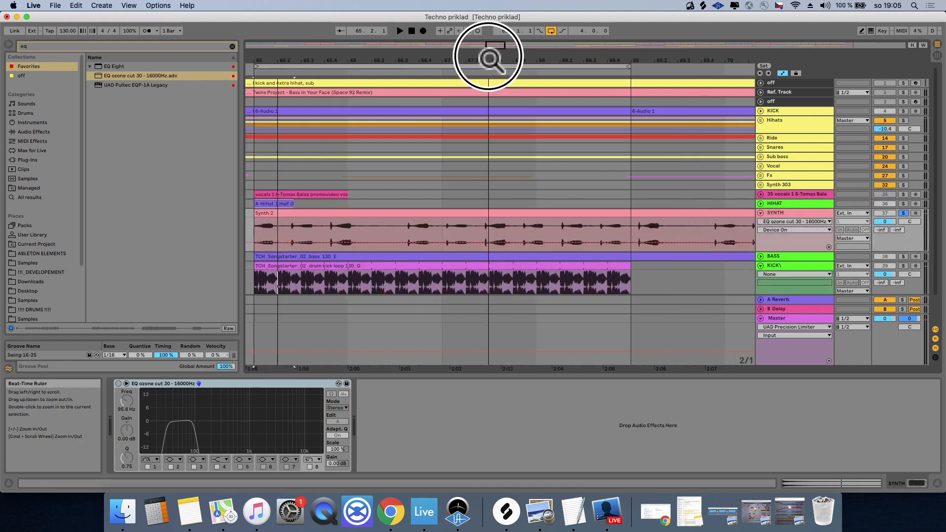
pyautogui.moveTo(570, 54)
pyautogui.mouseDown()
pyautogui.moveTo(561, 57)
pyautogui.moveTo(577, 57)
pyautogui.mouseUp()
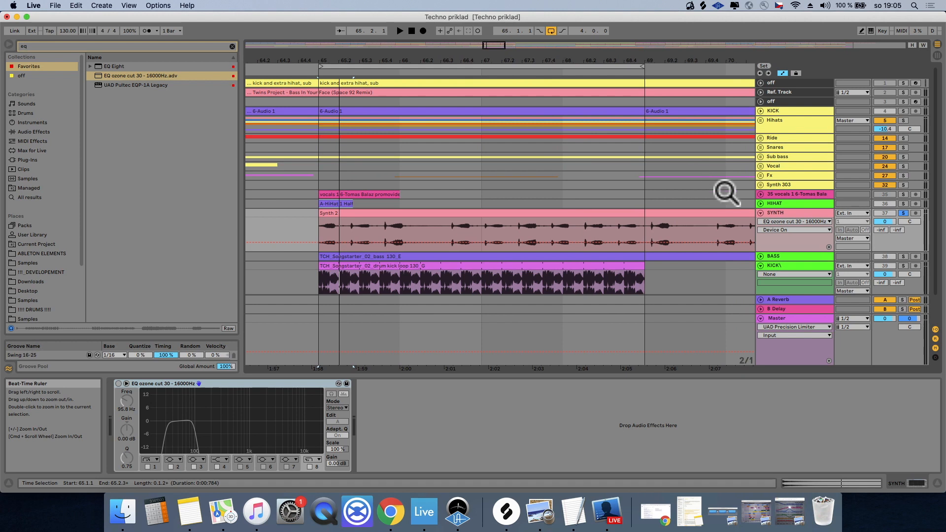
pyautogui.moveTo(785, 250); pyautogui.dragTo(785, 294)
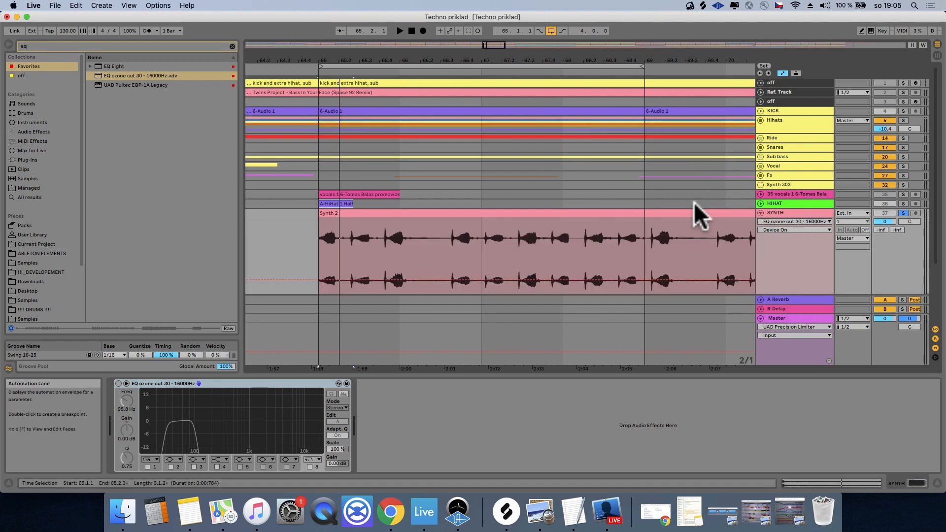
# - Play the synth, switch on its EQ and raise the high cut to 19.8 kHz, auditioning the result
pyautogui.press('space')
pyautogui.press('space')
pyautogui.click(118, 383)
pyautogui.moveTo(194, 424); pyautogui.dragTo(316, 434)
pyautogui.press('space')
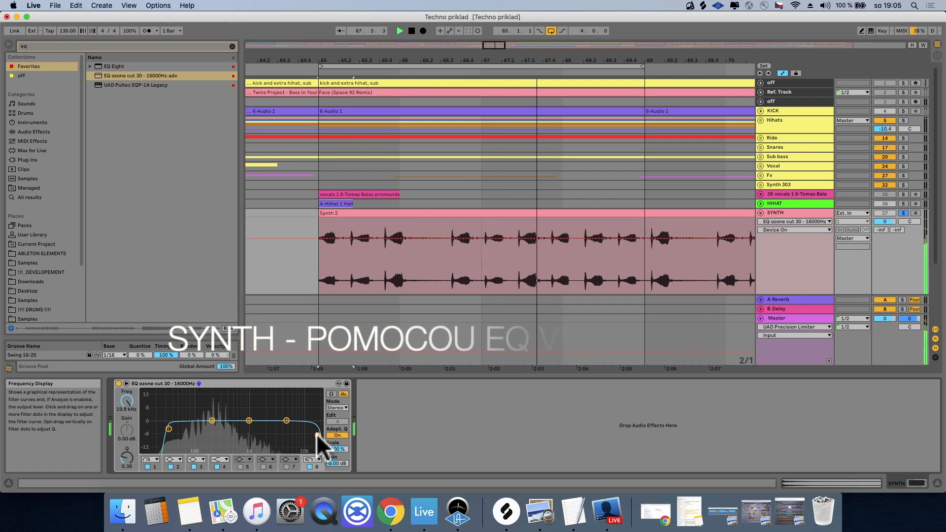
pyautogui.press('space')
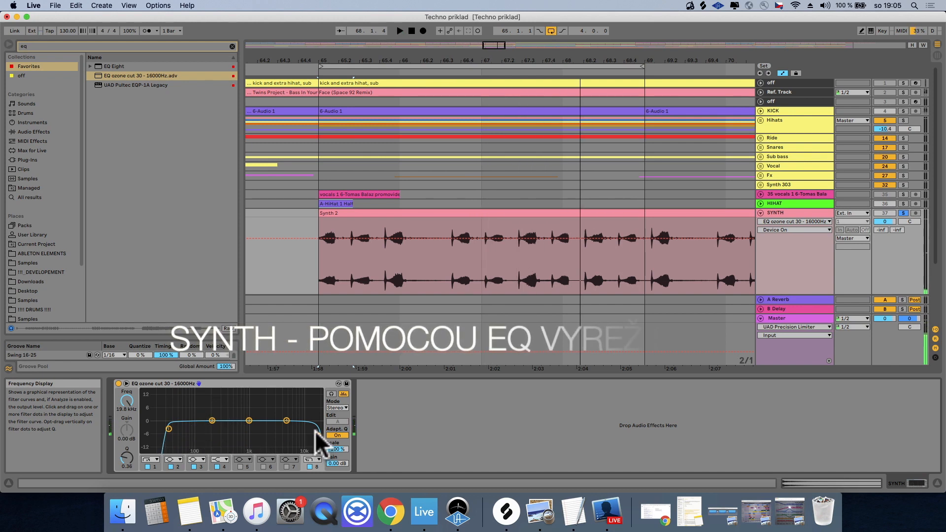
# - Audition the Synth 2 clip with the EQ's high cut lowered to about 102 Hz
pyautogui.click(374, 213)
pyautogui.moveTo(212, 420)
pyautogui.mouseDown()
pyautogui.moveTo(241, 430)
pyautogui.moveTo(200, 429)
pyautogui.mouseUp()
pyautogui.press('space')
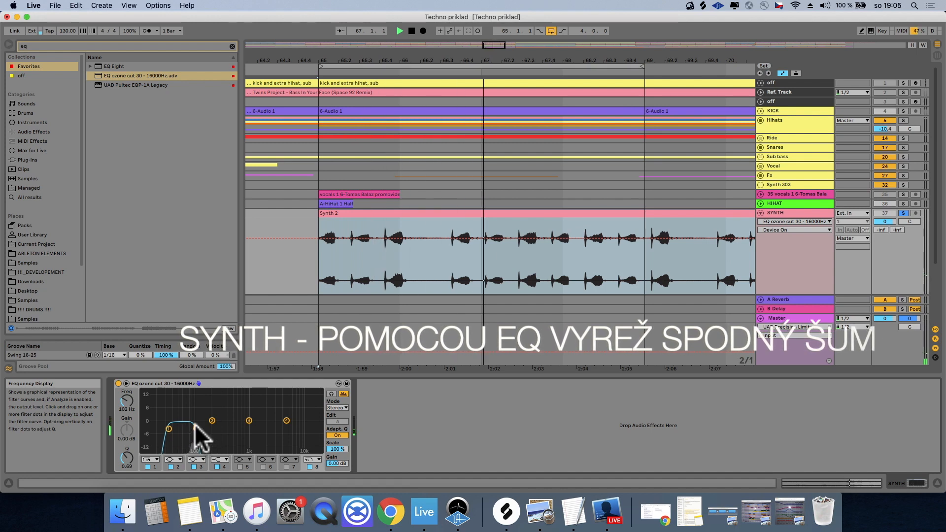
# - Set the synth EQ's high cut to 14.1 kHz and its low cut to 187 Hz to remove the low-end noise
pyautogui.moveTo(195, 427); pyautogui.dragTo(310, 429)
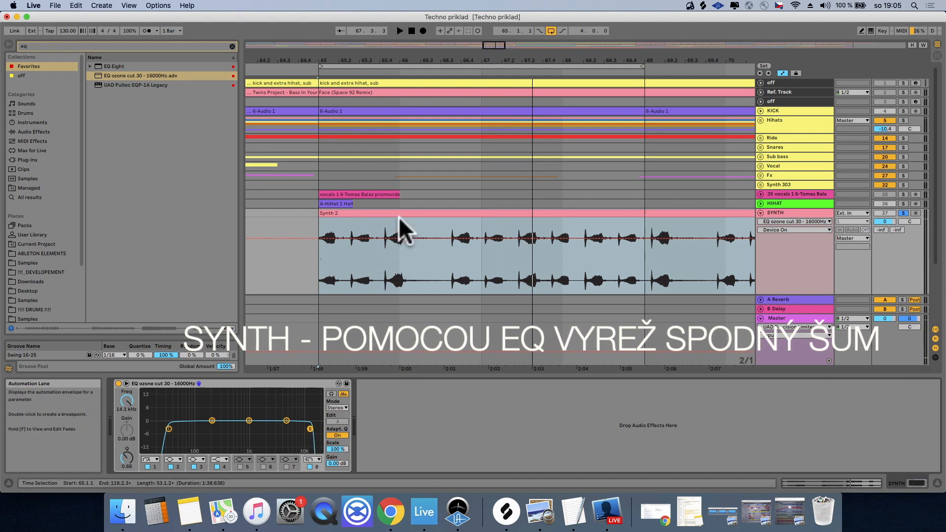
pyautogui.moveTo(169, 428); pyautogui.dragTo(205, 427)
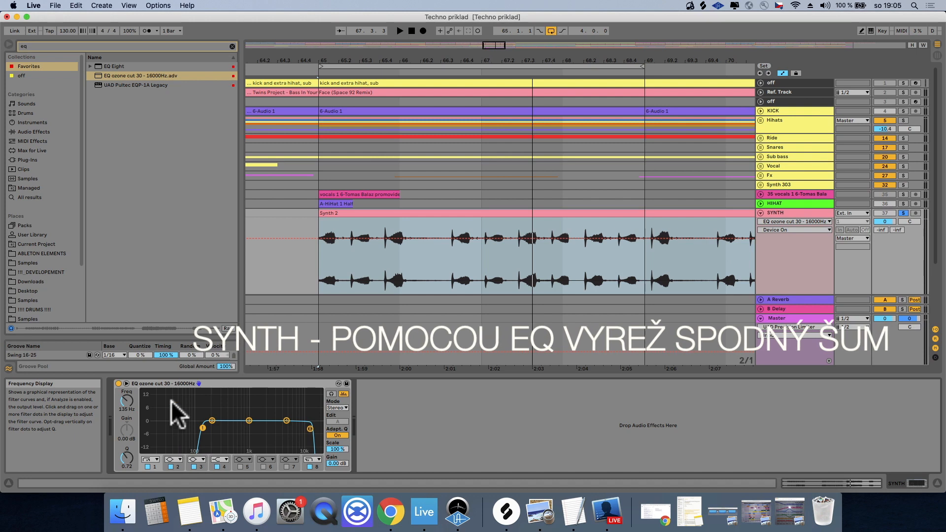
pyautogui.moveTo(204, 428)
pyautogui.mouseDown()
pyautogui.moveTo(210, 440)
pyautogui.moveTo(207, 429)
pyautogui.mouseUp()
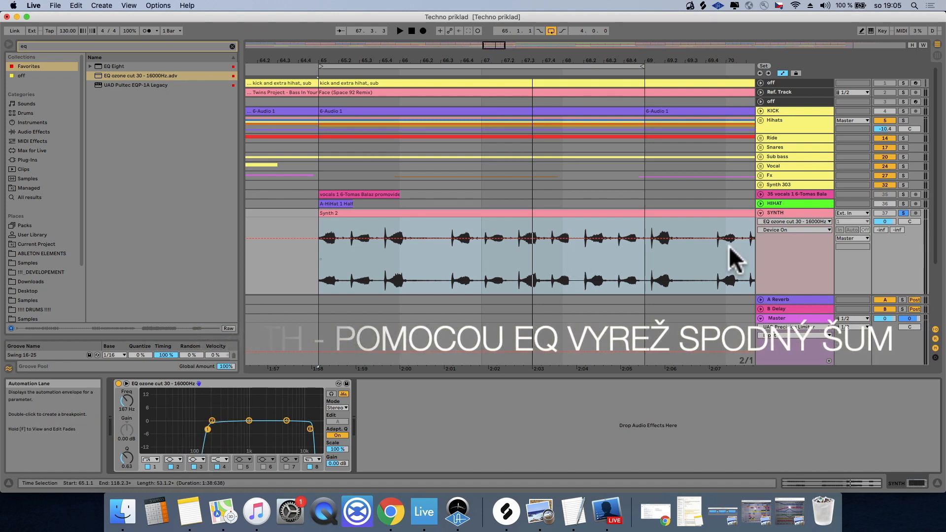
# - Compare the EQ curves of the HIHAT and SYNTH tracks and review the lower tracks of the arrangement
pyautogui.click(790, 210)
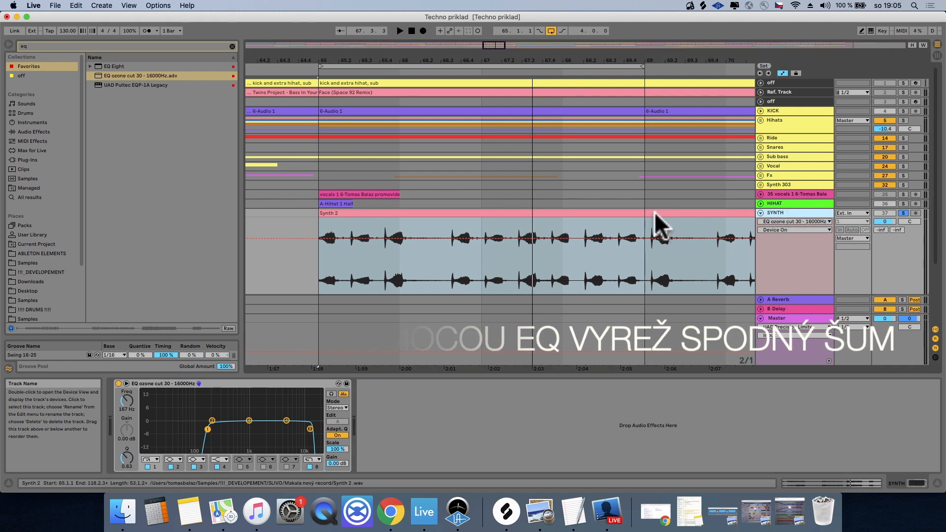
pyautogui.click(345, 203)
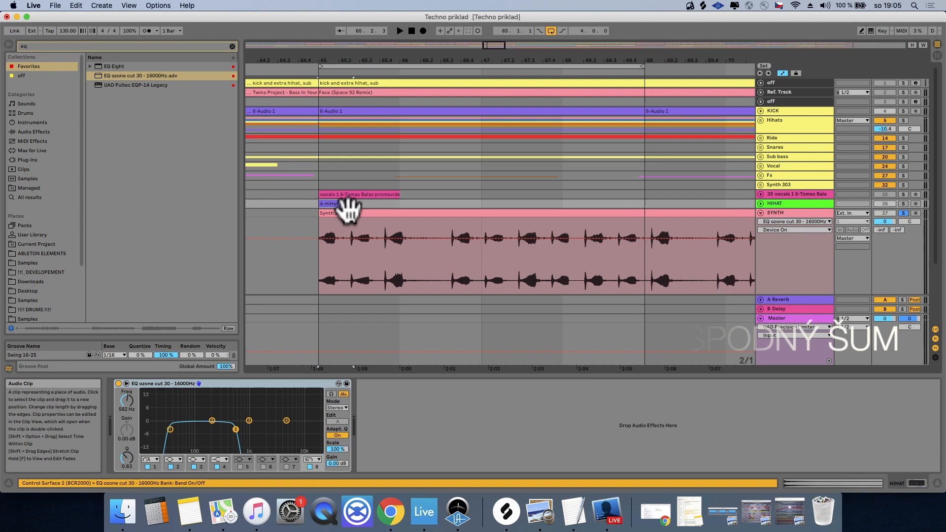
pyautogui.click(348, 209)
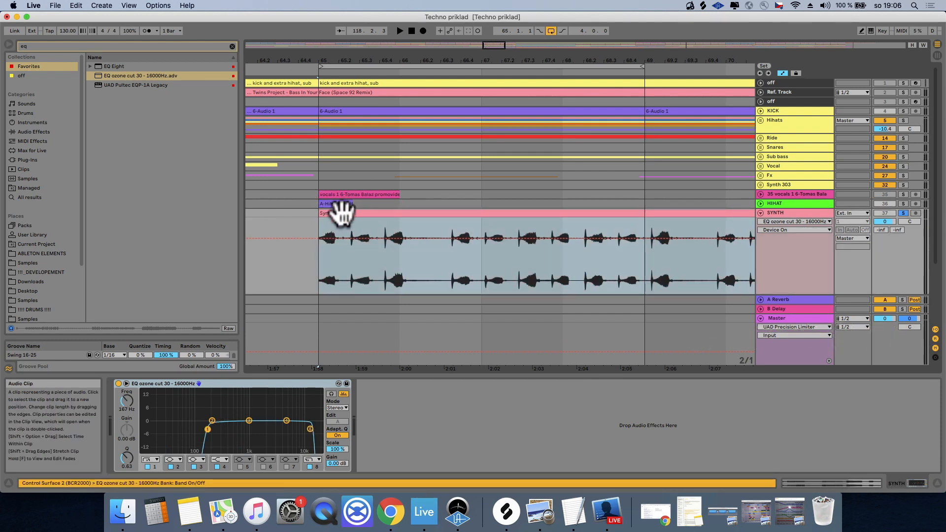
pyautogui.scroll(-5, 744, 224)
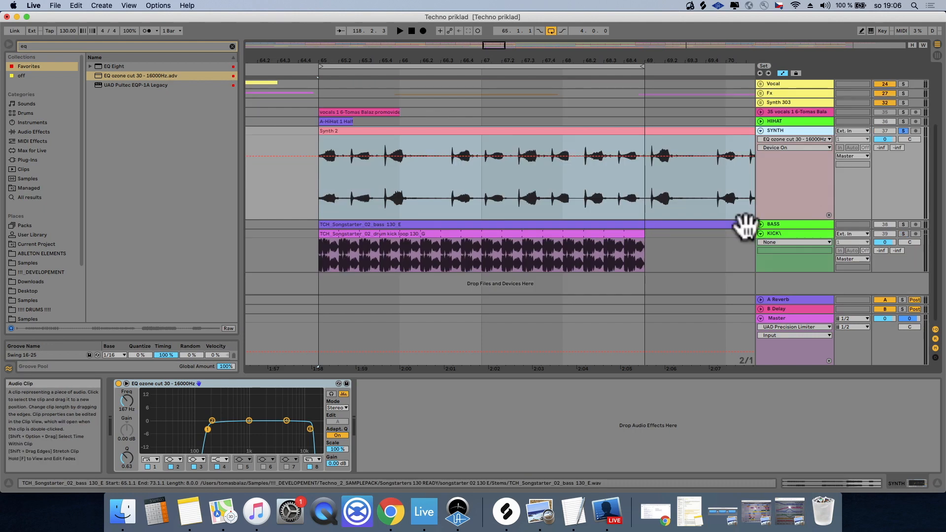
pyautogui.click(781, 120)
pyautogui.click(782, 127)
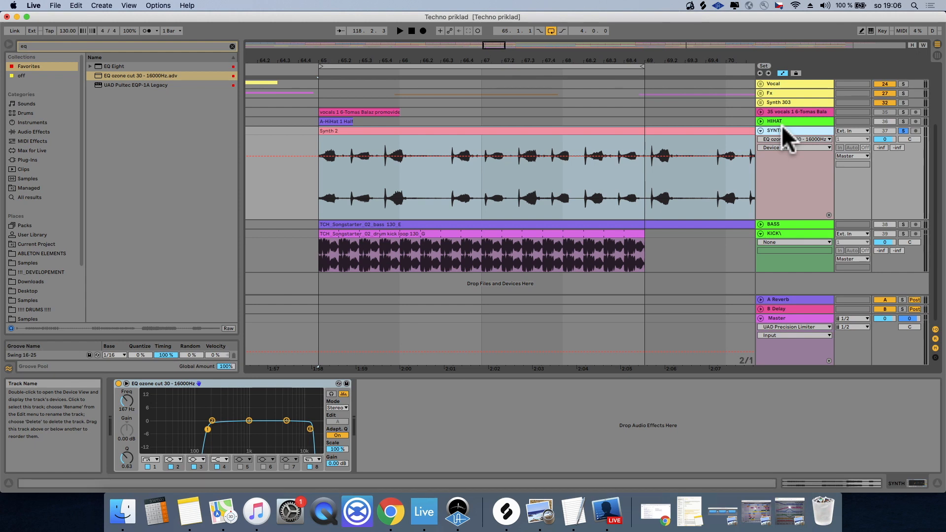
pyautogui.click(790, 126)
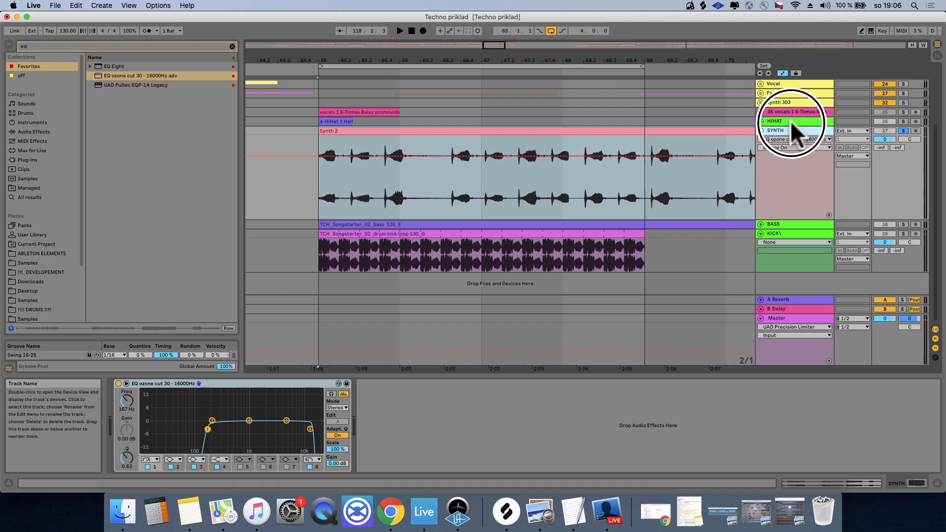
# - Show the BASS track's EQ, then highlight point 5 of the mixing checklist in TextEdit, about gluing bass and kick
pyautogui.click(785, 223)
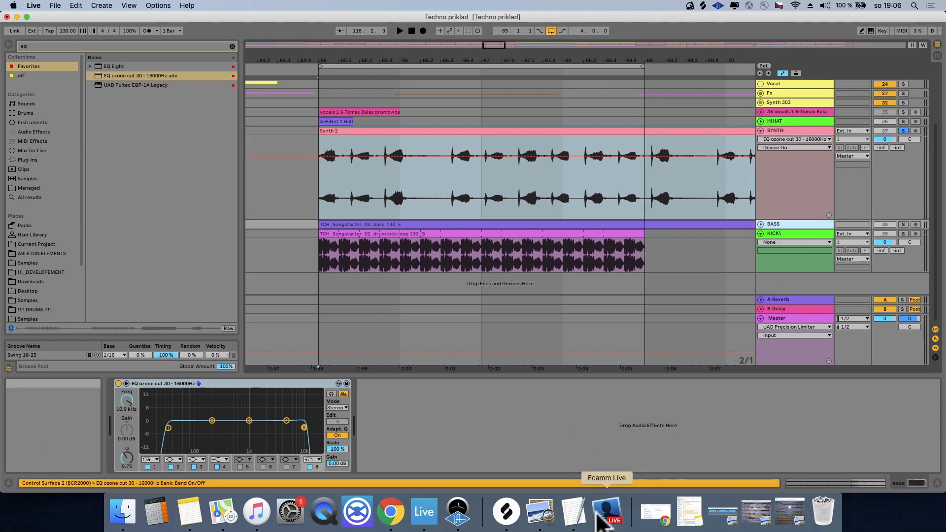
pyautogui.click(573, 517)
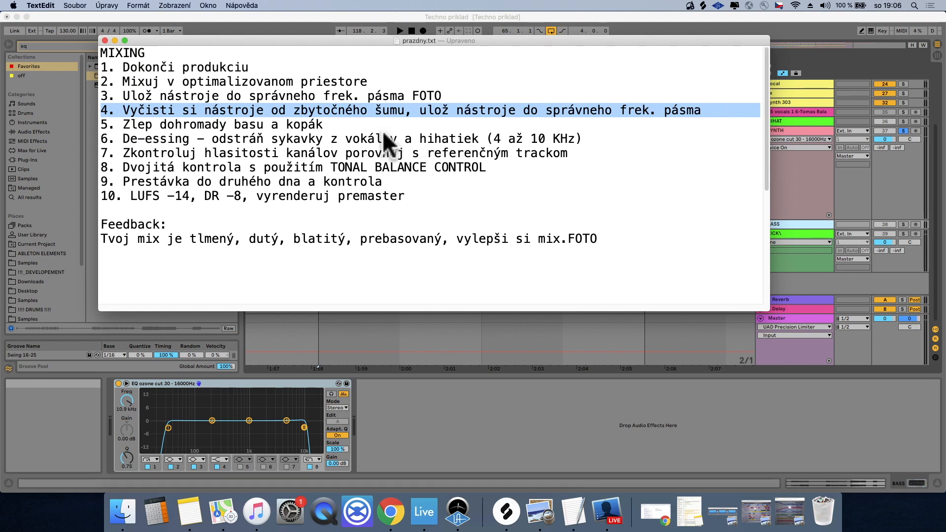
pyautogui.click(232, 123)
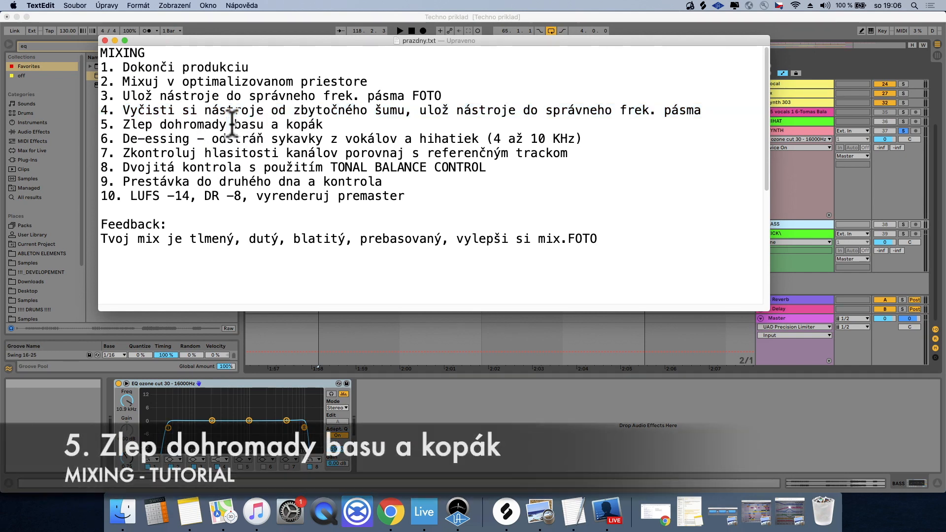
pyautogui.tripleClick(231, 123)
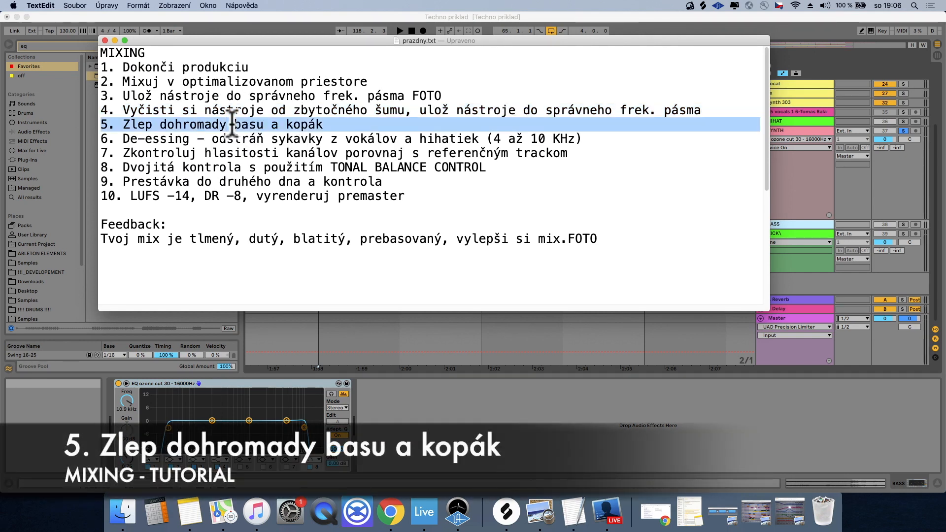
# - Return to the Live set and solo the BASS and KICK\ tracks together
pyautogui.click(636, 412)
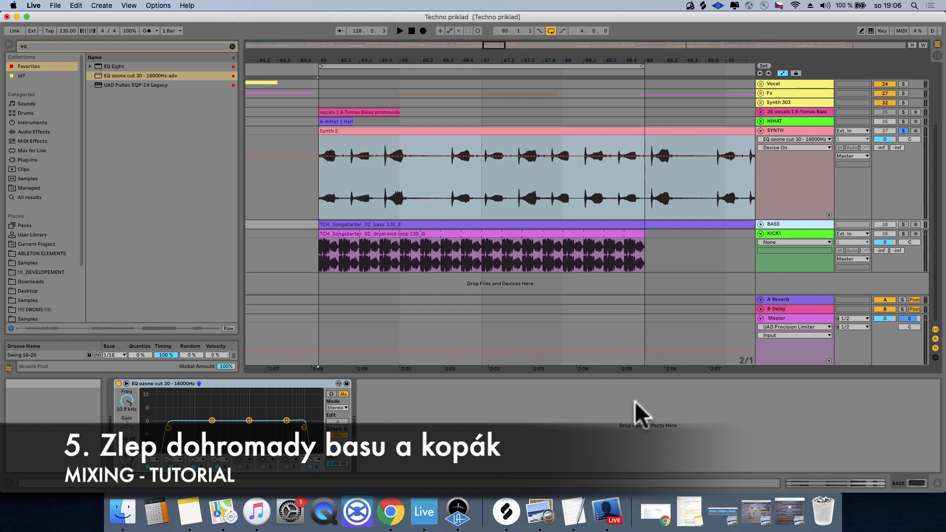
pyautogui.click(794, 230)
pyautogui.keyDown('shift'); pyautogui.click(796, 229); pyautogui.keyUp('shift')
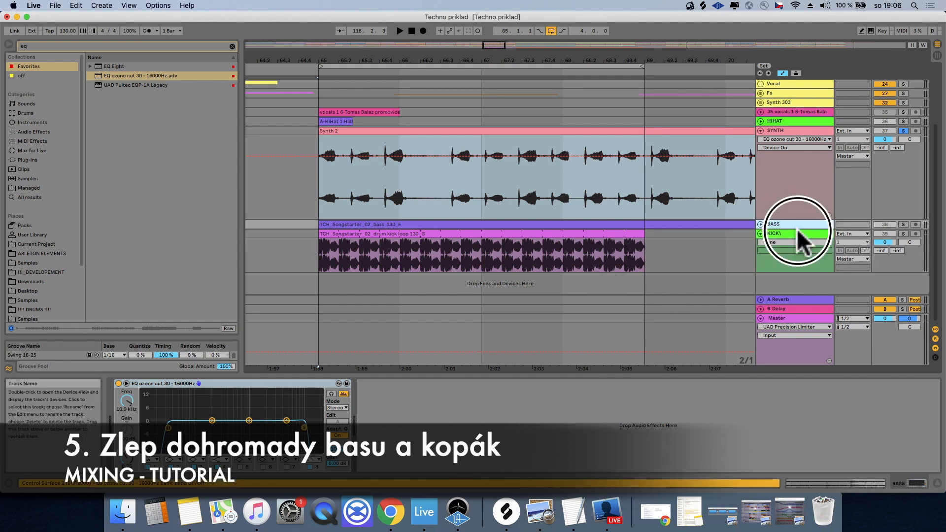
pyautogui.click(904, 221)
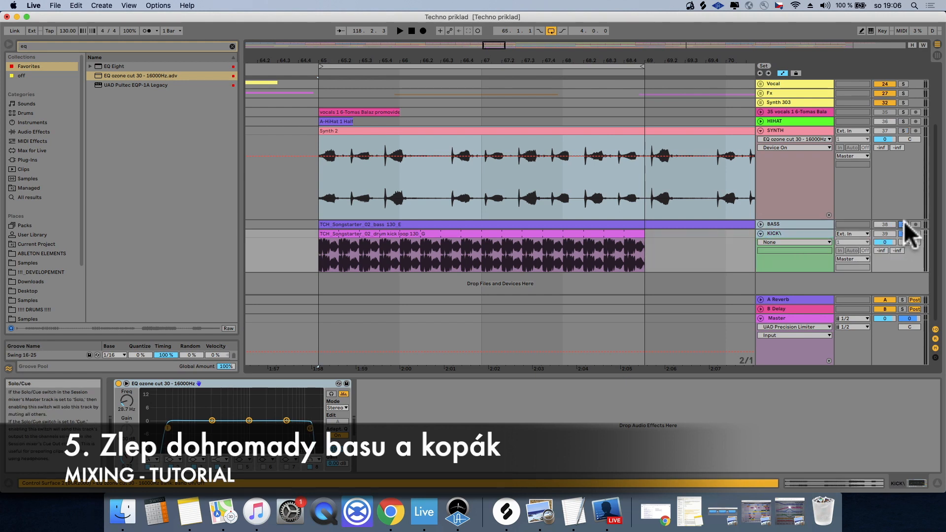
# - Play the bass and kick together, unfold the BASS track and set both track volumes to -2.7 dB
pyautogui.press('space')
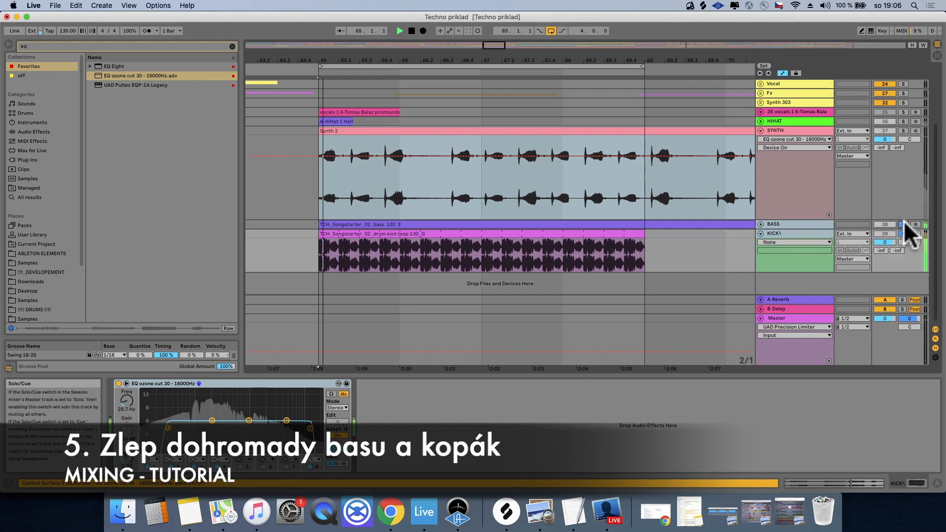
pyautogui.click(760, 224)
pyautogui.moveTo(881, 236); pyautogui.dragTo(879, 231)
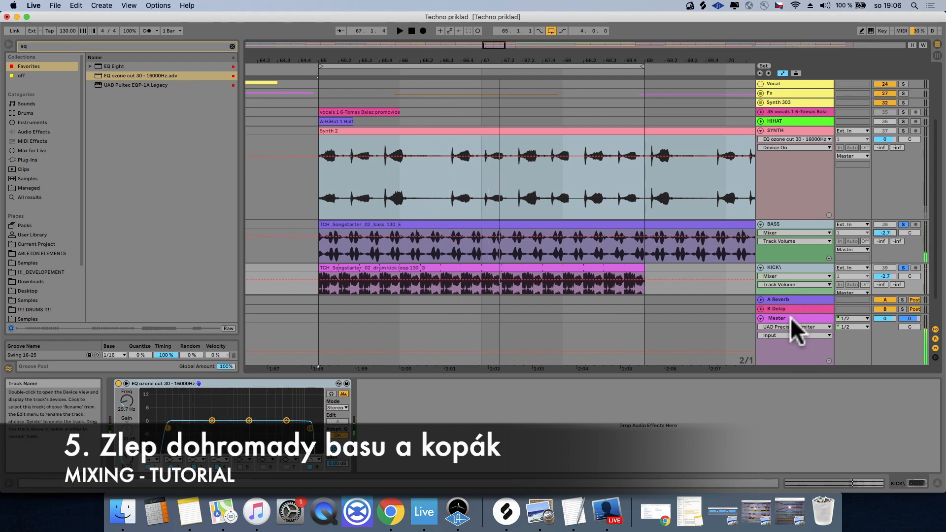
# - Inspect the device chains on the Master track and the third track, named "off"
pyautogui.click(791, 318)
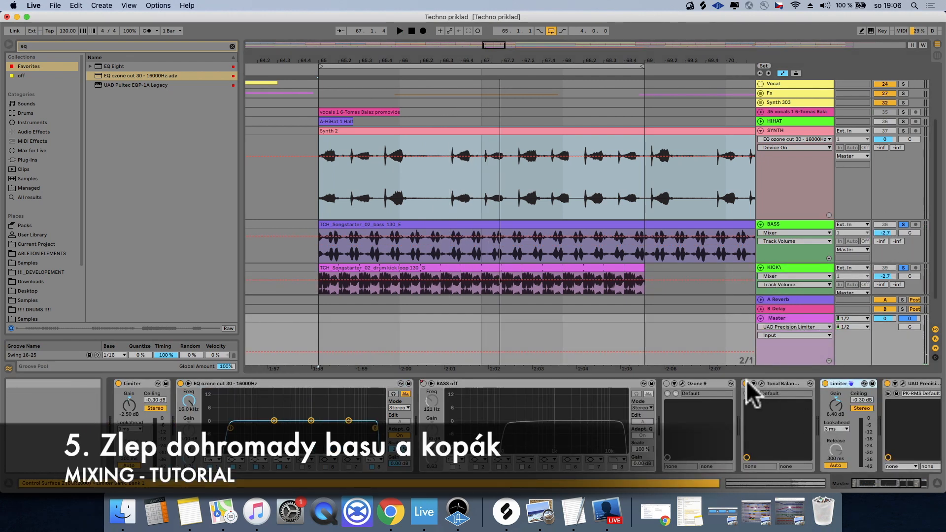
pyautogui.scroll(5, 814, 144)
pyautogui.click(801, 95)
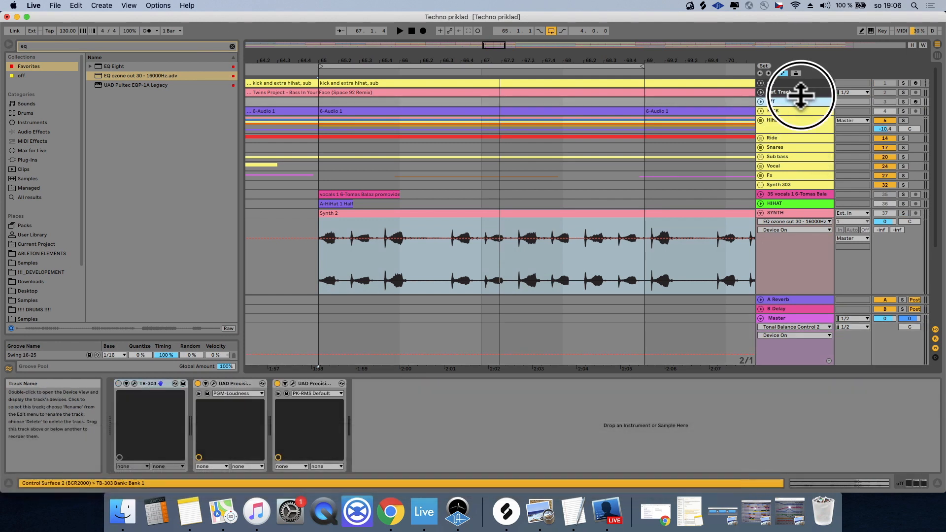
pyautogui.click(799, 93)
pyautogui.click(792, 101)
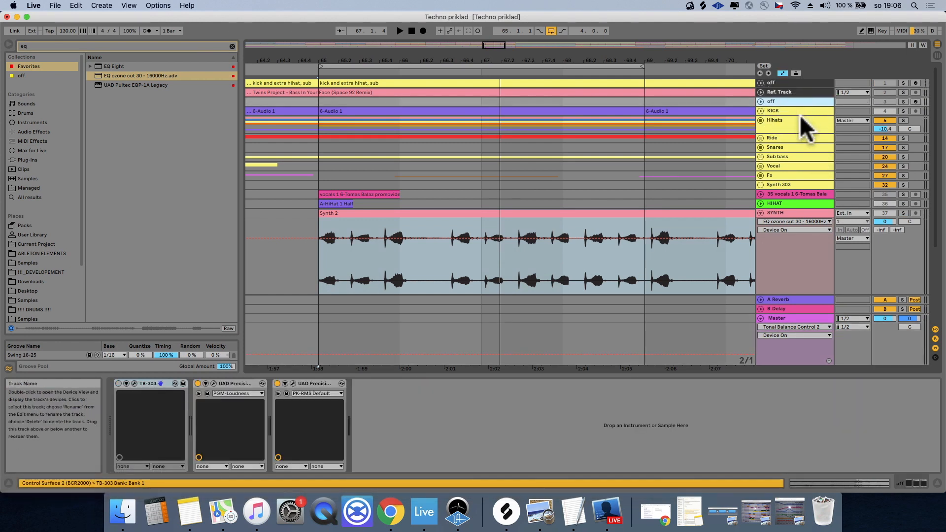
pyautogui.scroll(-5, 803, 219)
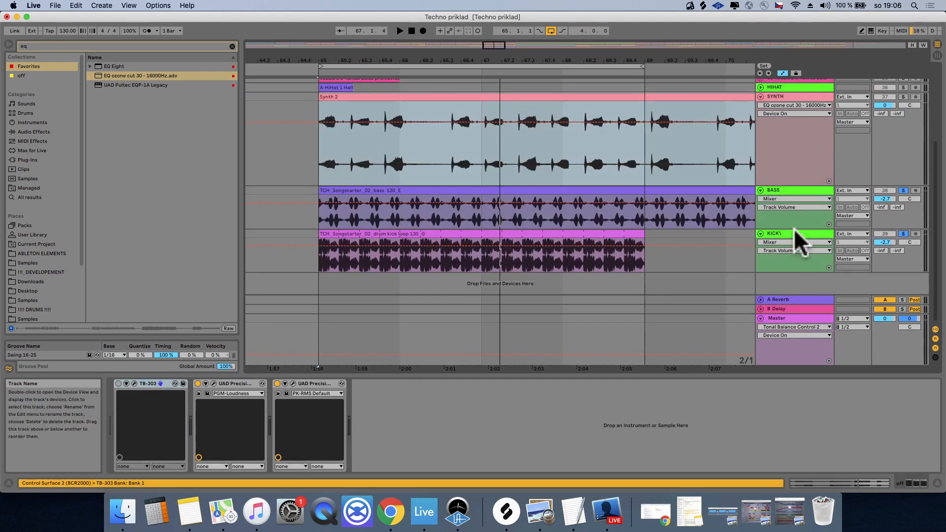
# - Compare the EQs of the BASS and KICK\ tracks and examine their waveforms up close around bar 65
pyautogui.click(790, 189)
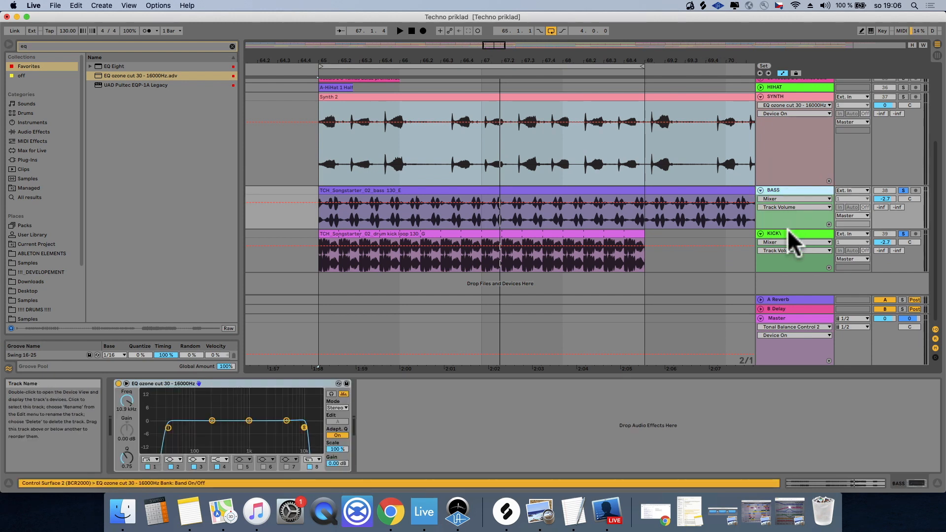
pyautogui.click(787, 230)
pyautogui.click(788, 189)
pyautogui.moveTo(334, 53); pyautogui.dragTo(273, 207)
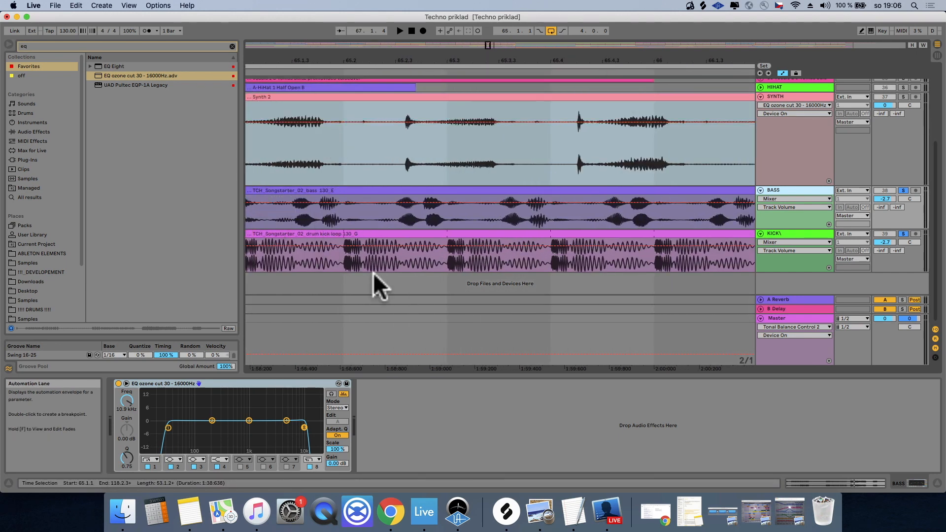
# - Search the audio effects for "glu" and add the Glue Compressor after the EQ on the BASS track
pyautogui.click(65, 45)
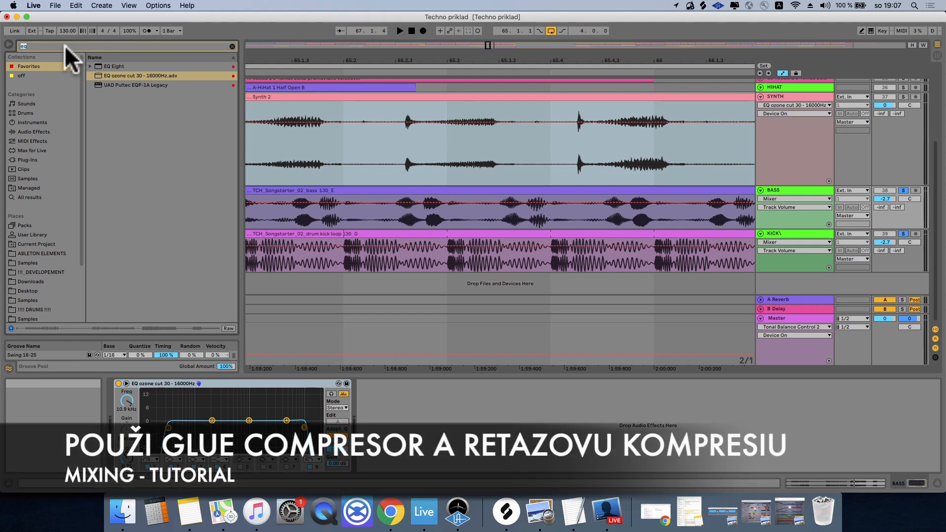
pyautogui.write('glu')
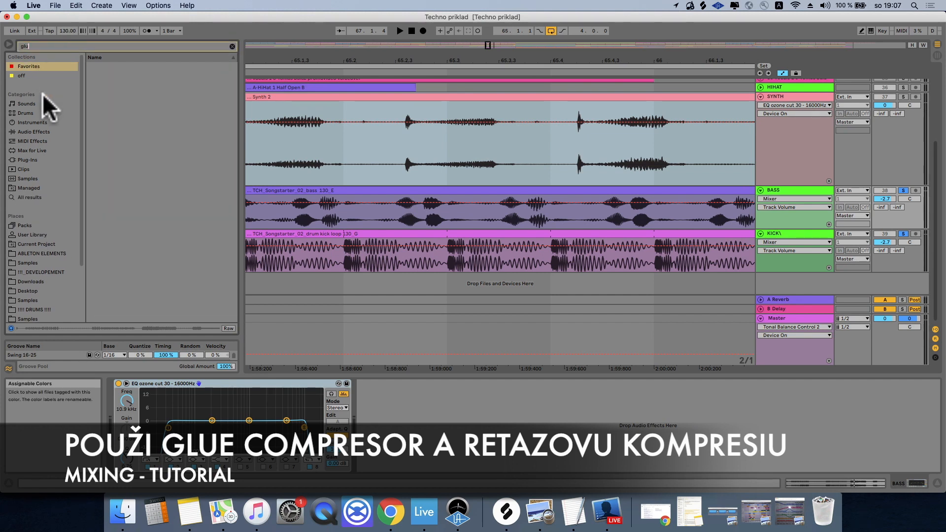
pyautogui.click(28, 130)
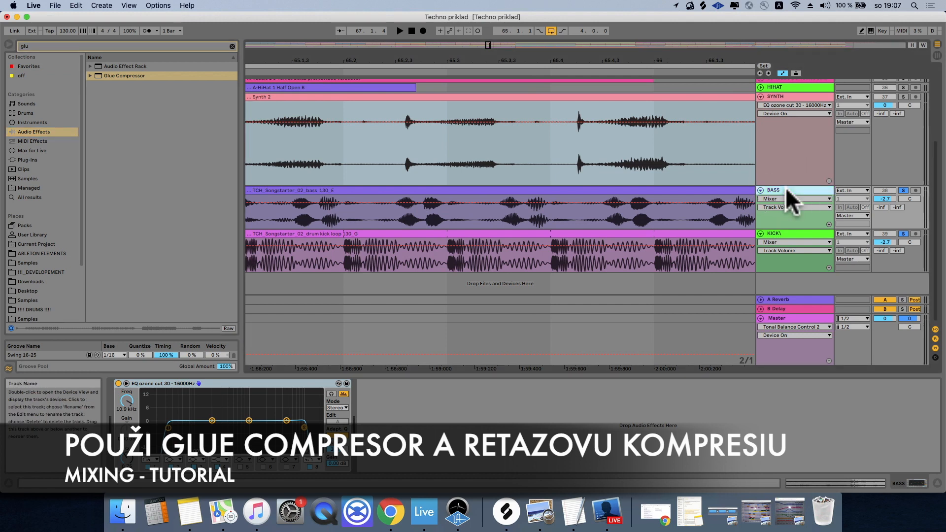
pyautogui.click(90, 75)
pyautogui.moveTo(137, 76); pyautogui.dragTo(423, 391)
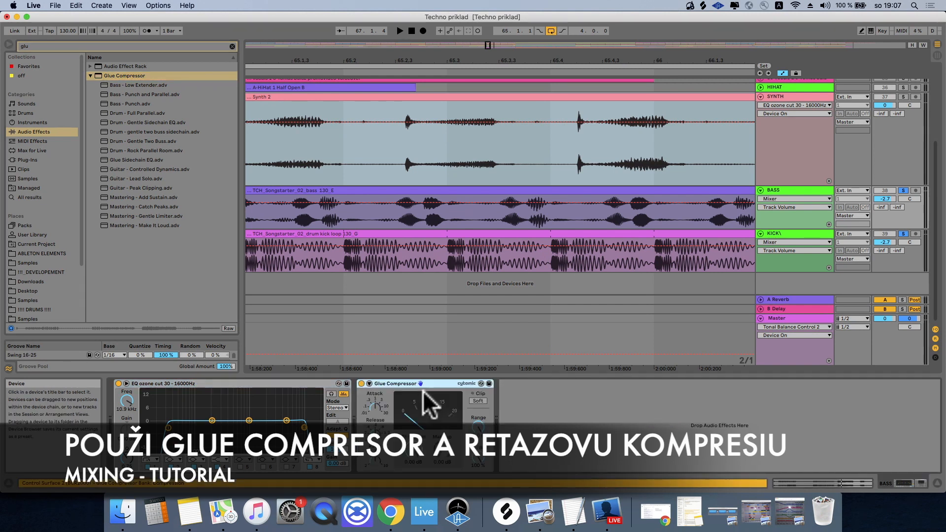
# - Enable the Glue Compressor's sidechain from KICK\ Post FX and set the threshold to -12.1 dB during playback
pyautogui.click(370, 383)
pyautogui.click(384, 408)
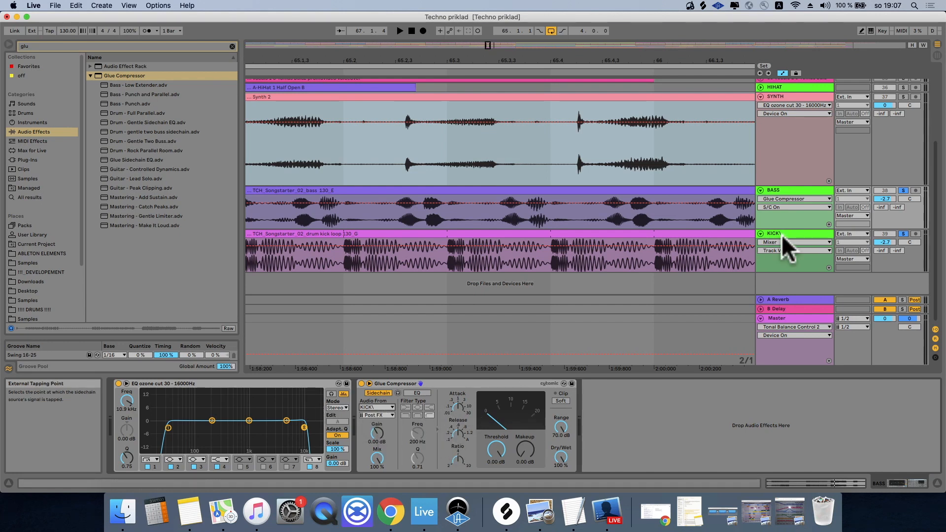
pyautogui.press('space')
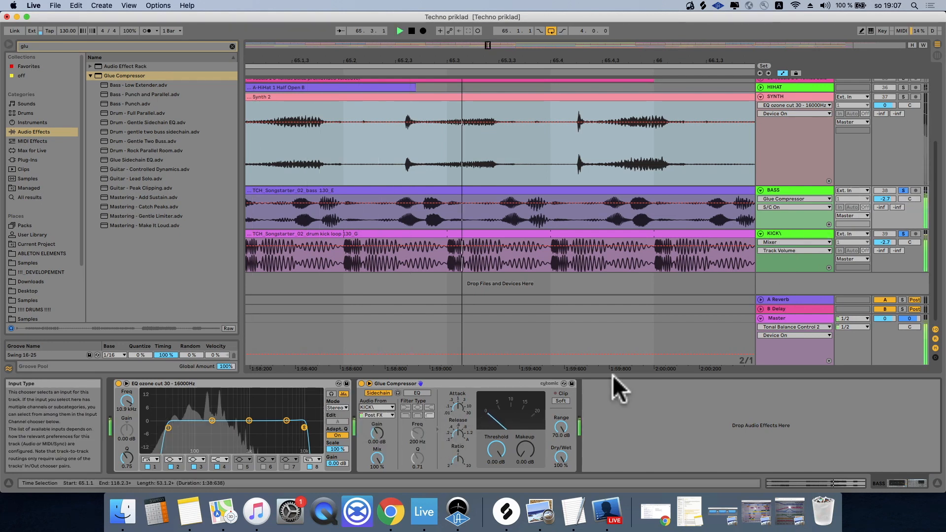
pyautogui.click(491, 446)
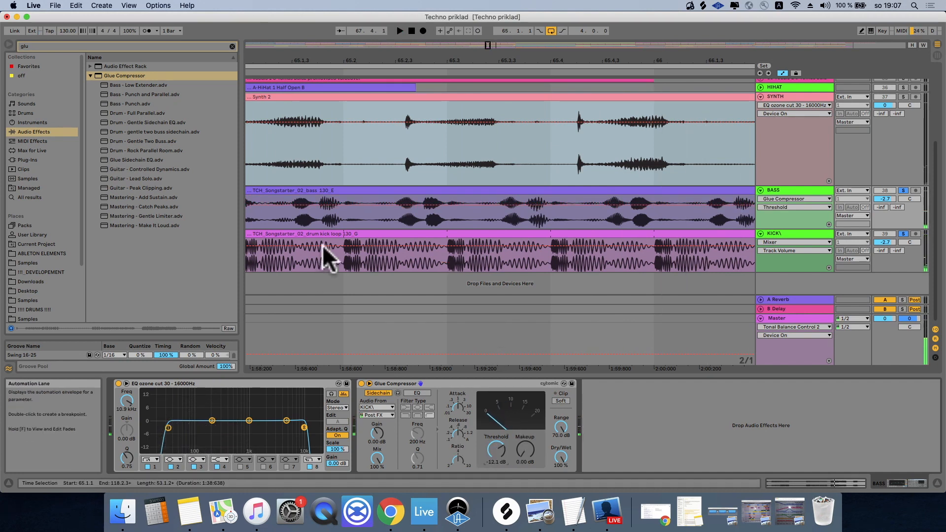
# - Compare the kick and bass clips and their track devices, then play the sidechained pair
pyautogui.click(404, 200)
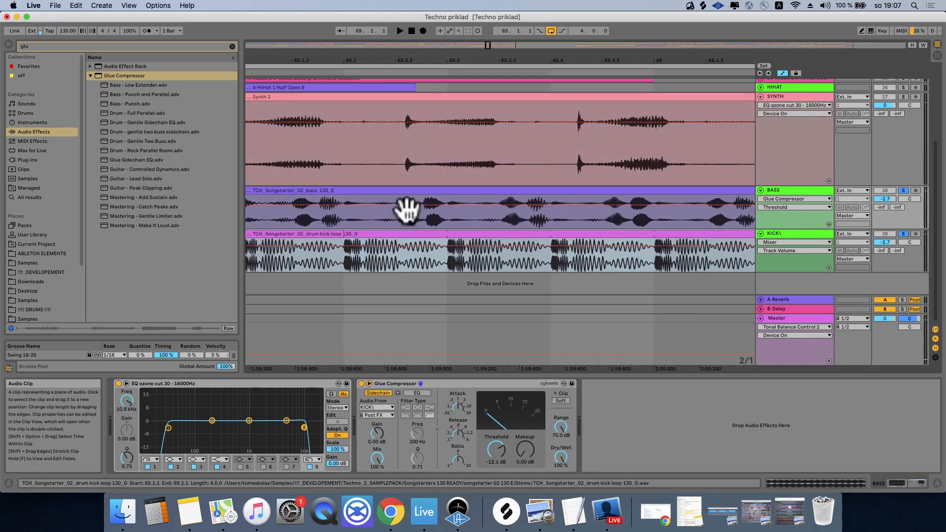
pyautogui.click(419, 235)
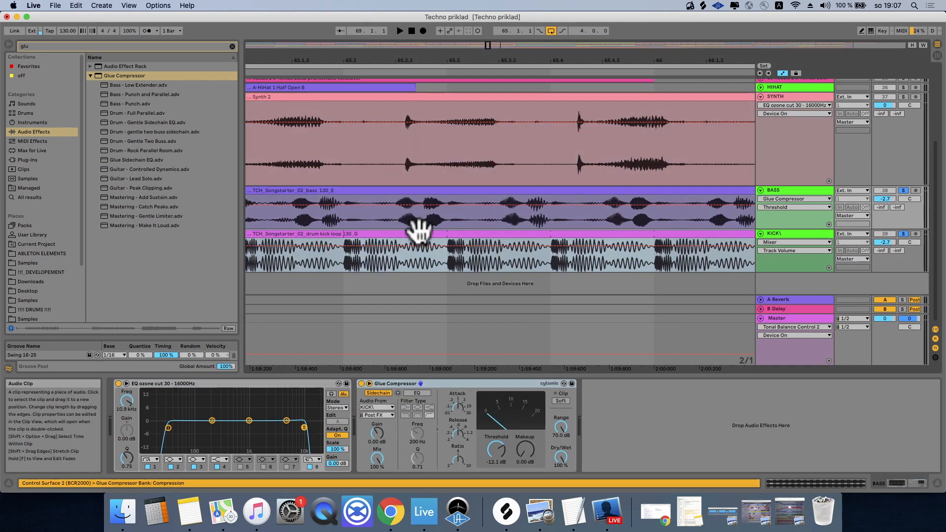
pyautogui.click(474, 191)
pyautogui.click(779, 233)
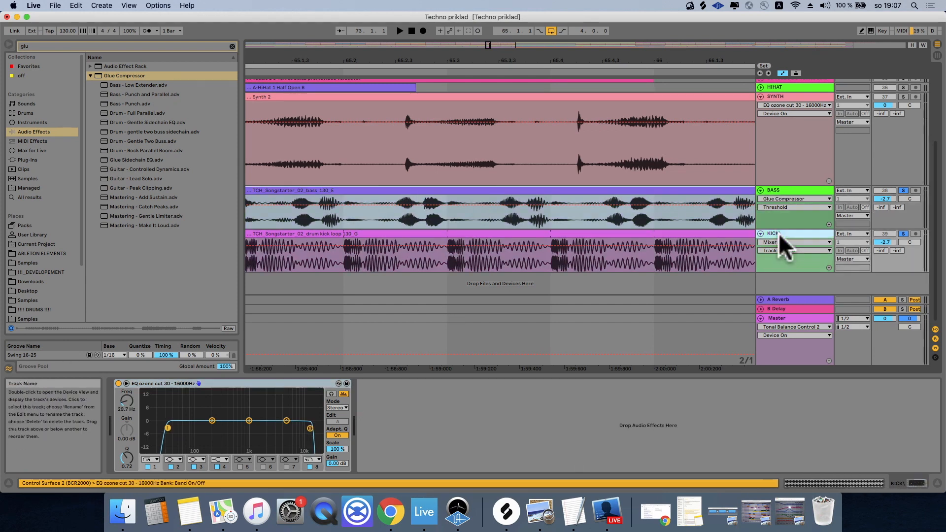
pyautogui.click(787, 191)
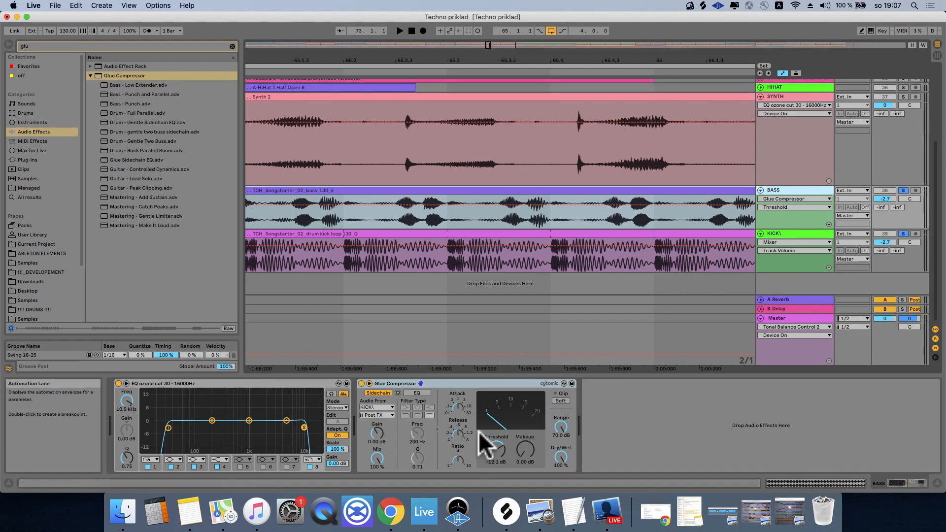
pyautogui.press('space')
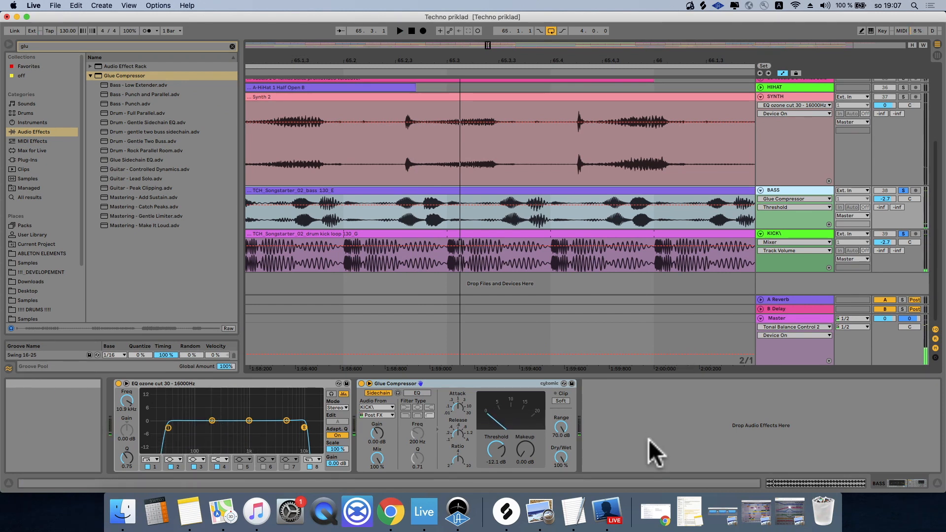
# - Switch to TextEdit and highlight checklist point 6 on de-essing, its word "sykavky" and the range "4 až 10 KHz"
pyautogui.click(584, 509)
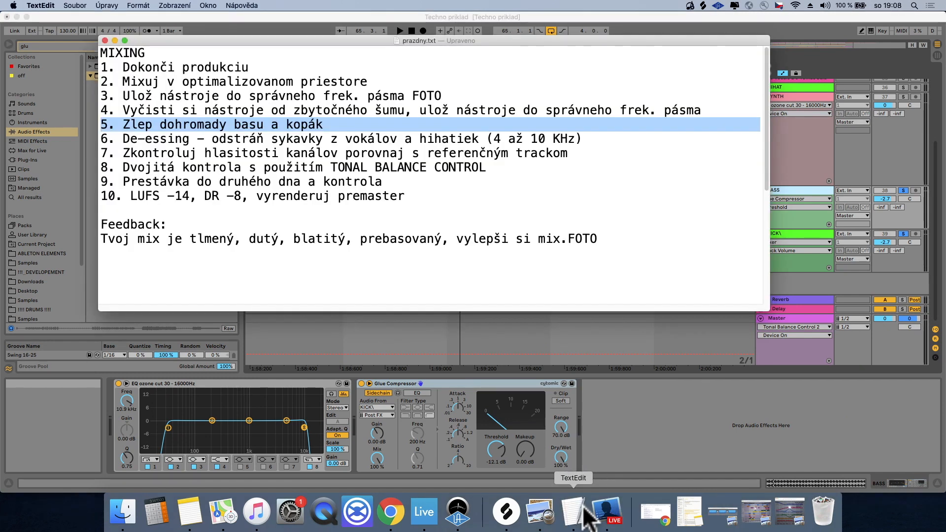
pyautogui.tripleClick(187, 140)
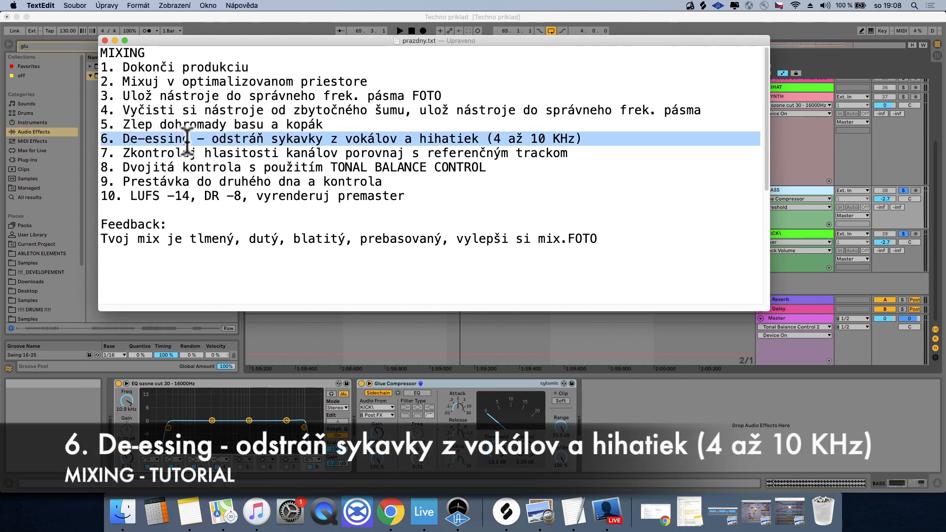
pyautogui.doubleClick(284, 139)
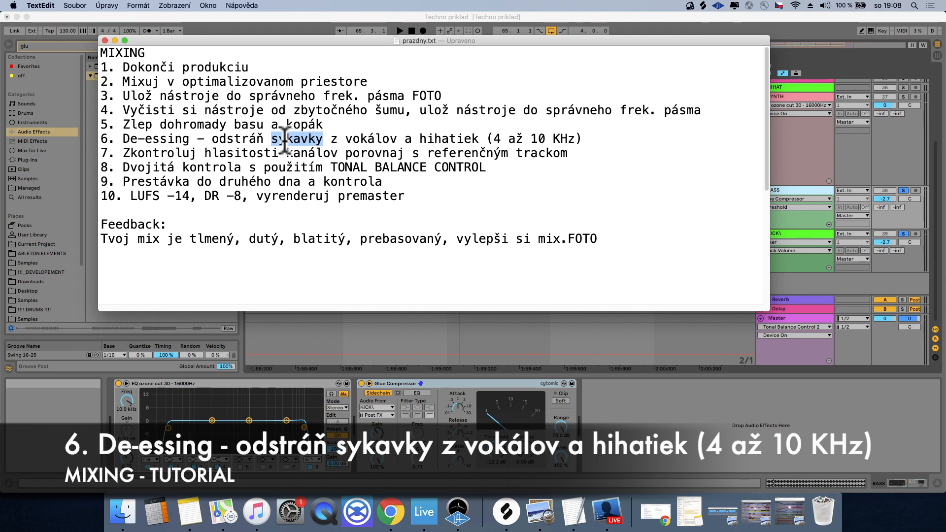
pyautogui.moveTo(494, 139); pyautogui.dragTo(576, 140)
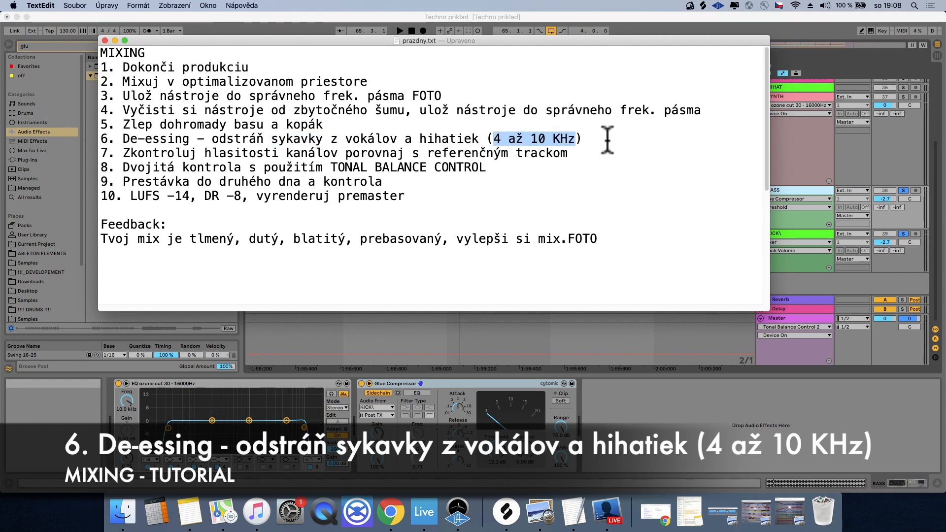
# - Return to the Live set, unfold the vocals track and move the UAD Precision Multiband window out of the way
pyautogui.click(818, 85)
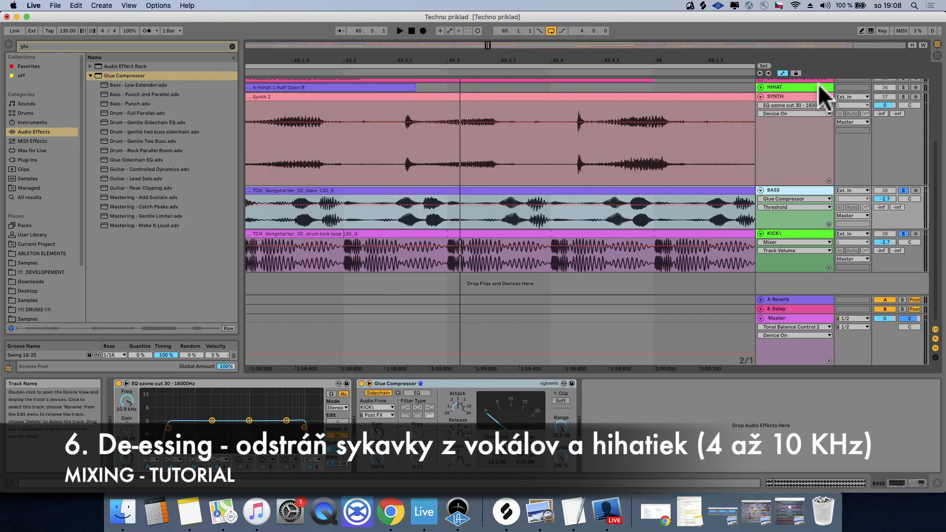
pyautogui.click(802, 96)
pyautogui.scroll(4, 744, 198)
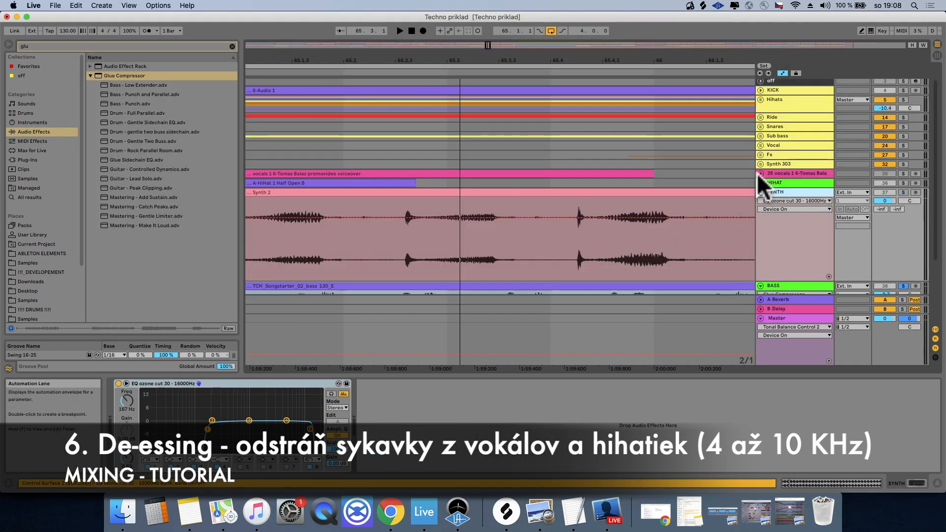
pyautogui.click(777, 174)
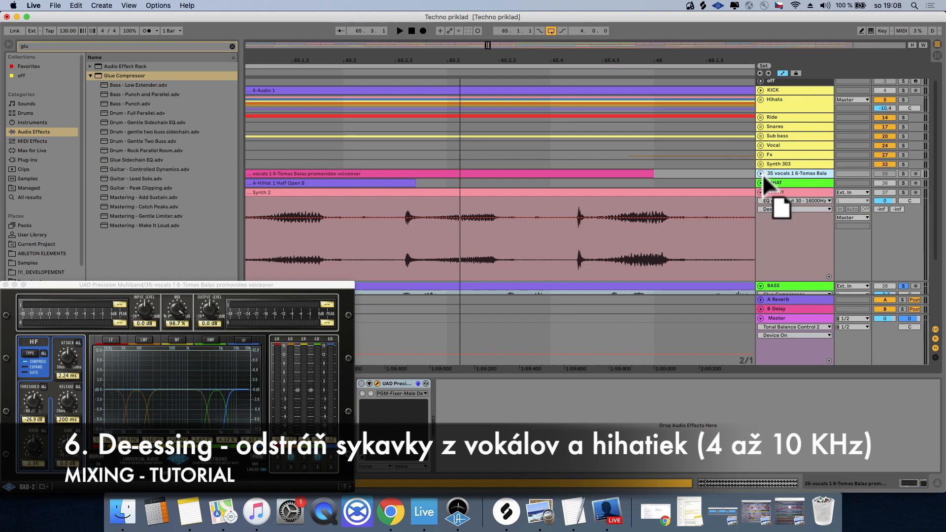
pyautogui.click(761, 175)
pyautogui.moveTo(338, 286); pyautogui.dragTo(2, 490)
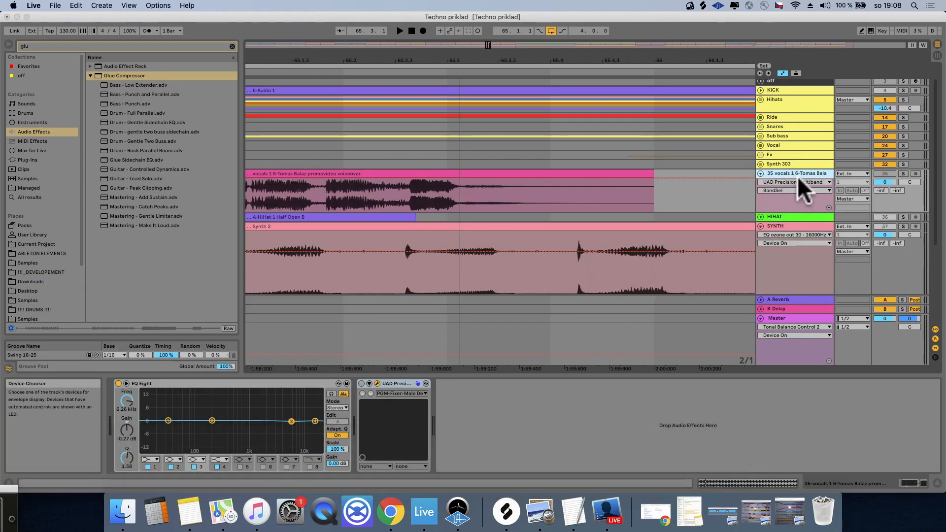
# - Solo the vocals track and play its voiceover clip
pyautogui.click(903, 174)
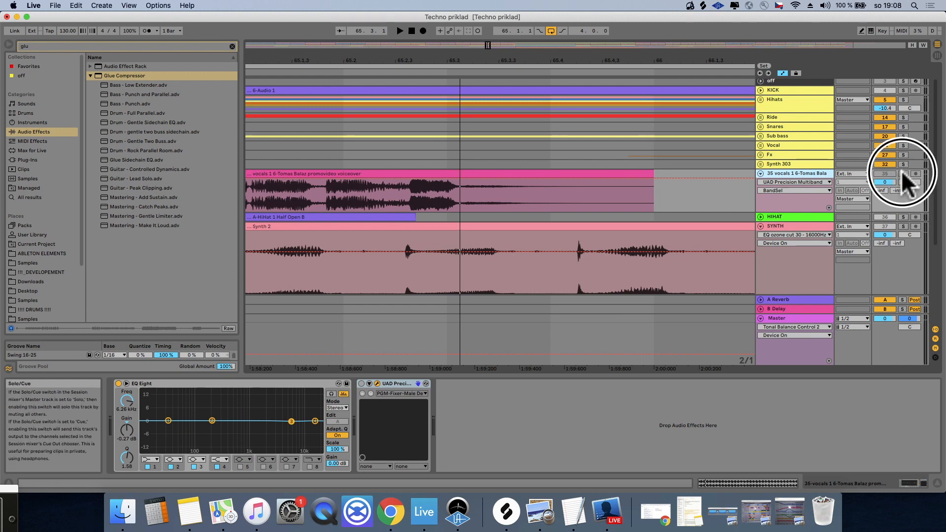
pyautogui.click(513, 173)
pyautogui.press('space')
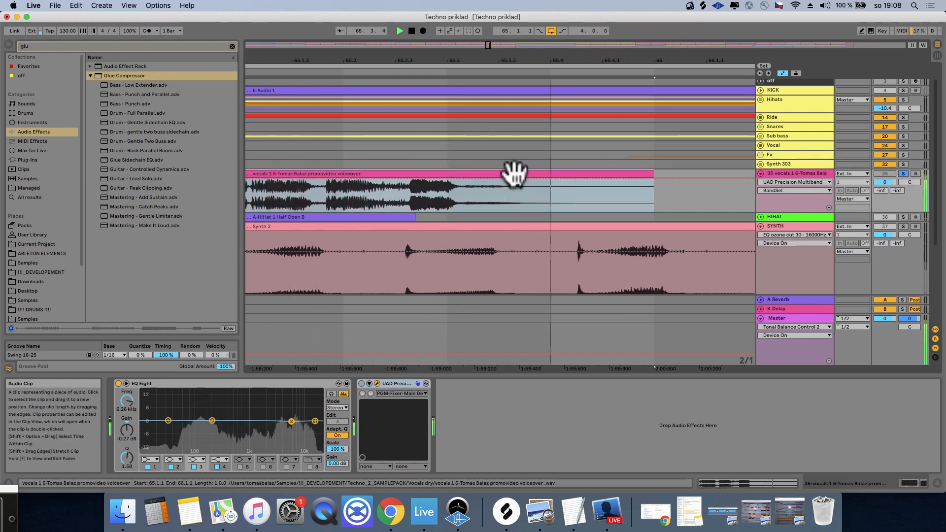
pyautogui.press('space')
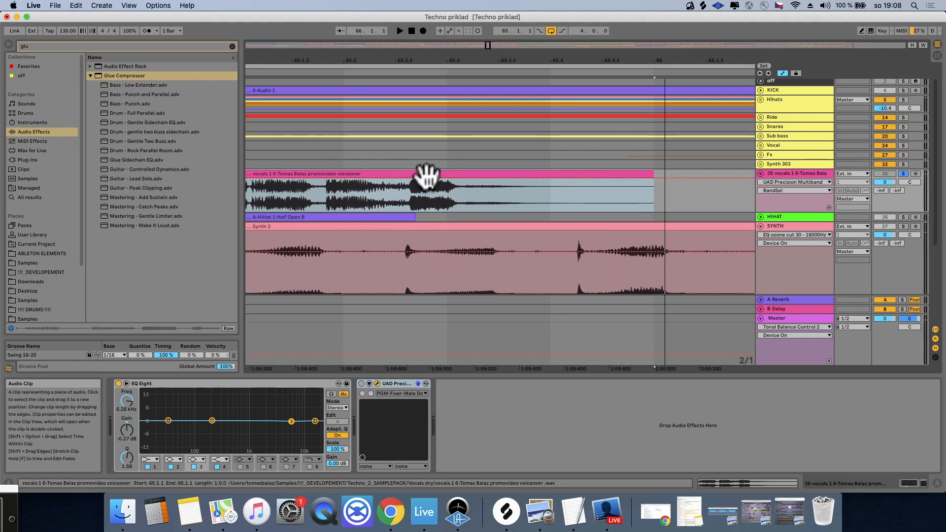
# - Make the vocals track taller, bring the whole voiceover clip into view and replay it
pyautogui.moveTo(791, 214); pyautogui.dragTo(790, 257)
pyautogui.moveTo(512, 64); pyautogui.dragTo(518, 61)
pyautogui.press('space')
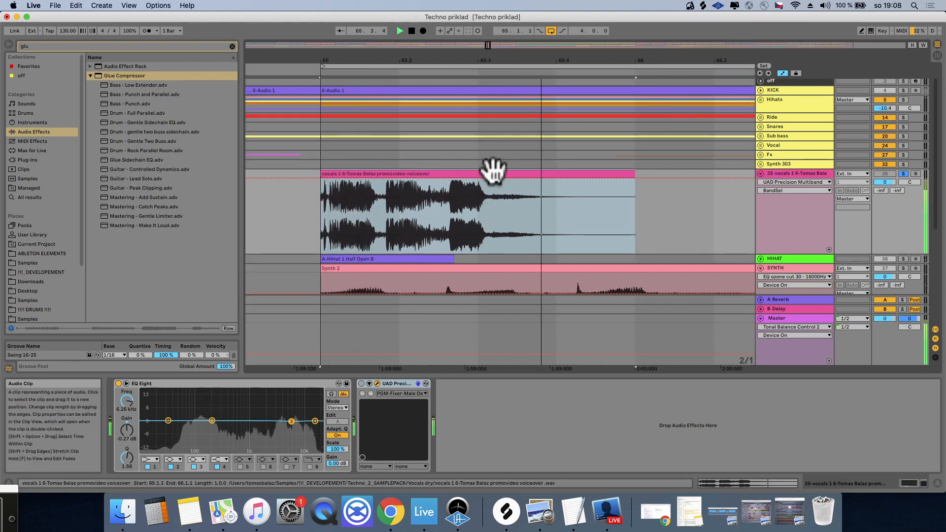
pyautogui.press('space')
# - Expand the vocals' EQ Eight display, pull band 3 down to about 8.77 kHz at -14.3 dB and play the voiceover
pyautogui.click(126, 383)
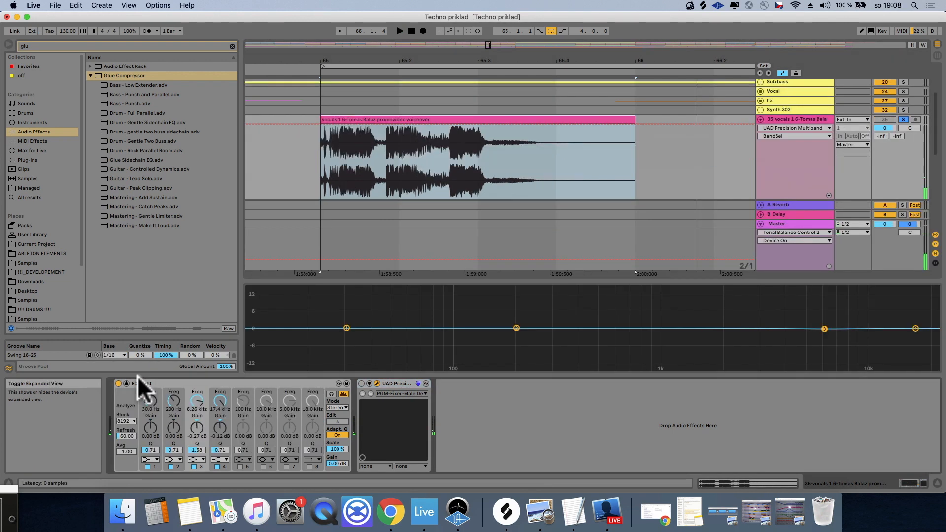
pyautogui.click(824, 327)
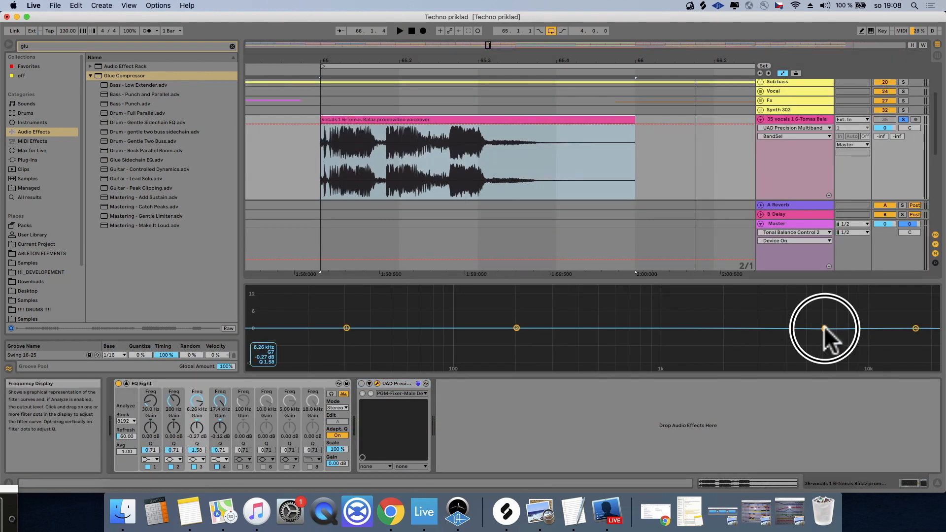
pyautogui.moveTo(824, 326); pyautogui.dragTo(854, 366)
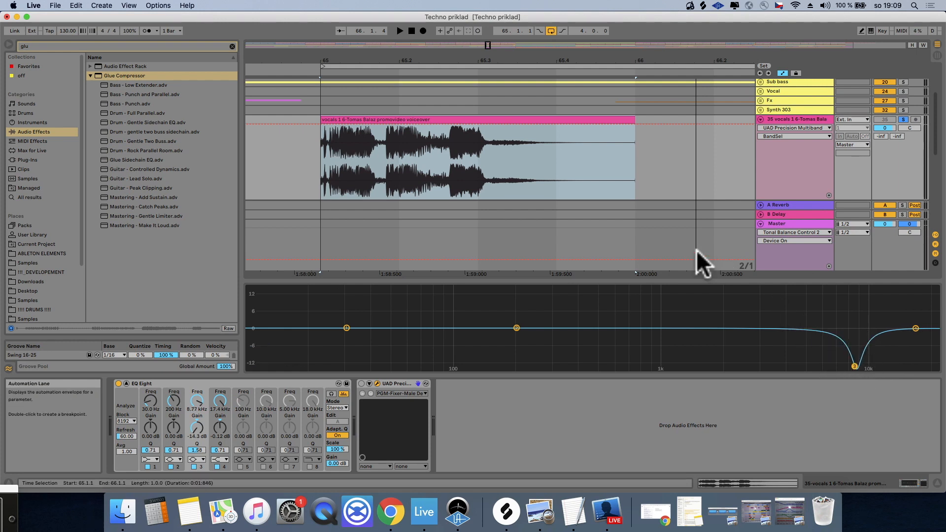
pyautogui.press('space')
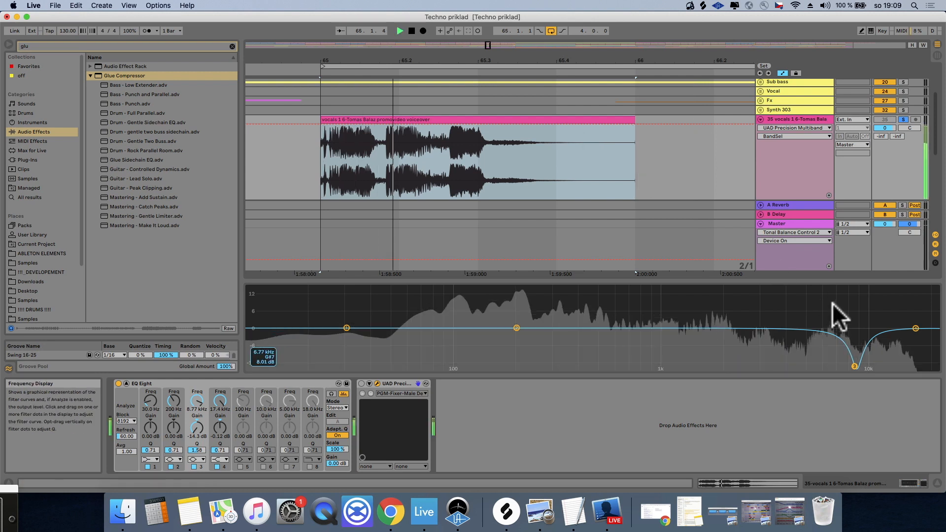
pyautogui.press('space')
# - Adjust EQ Eight band 3 to a Q of 1.01 and about 8.21 kHz at -15.0 dB while playing the voiceover
pyautogui.click(194, 429)
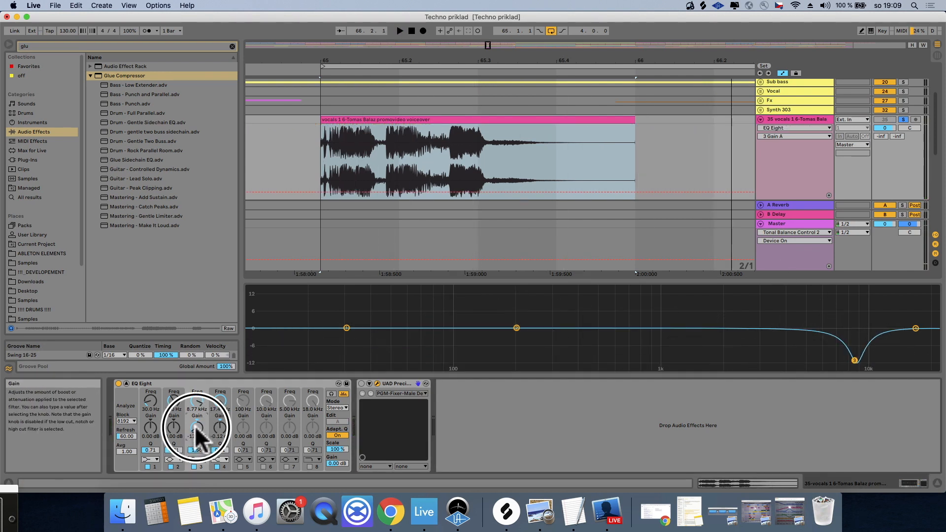
pyautogui.moveTo(196, 400); pyautogui.dragTo(192, 412)
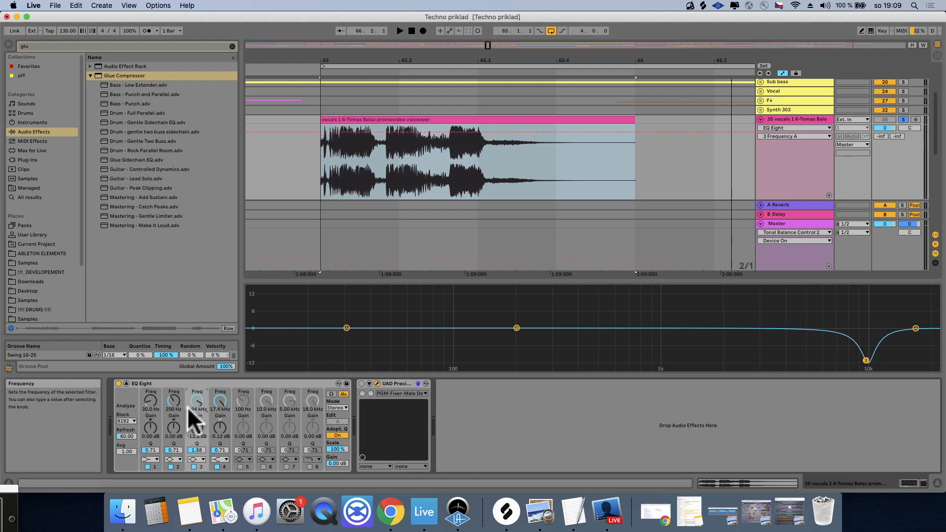
pyautogui.moveTo(195, 446); pyautogui.dragTo(194, 449)
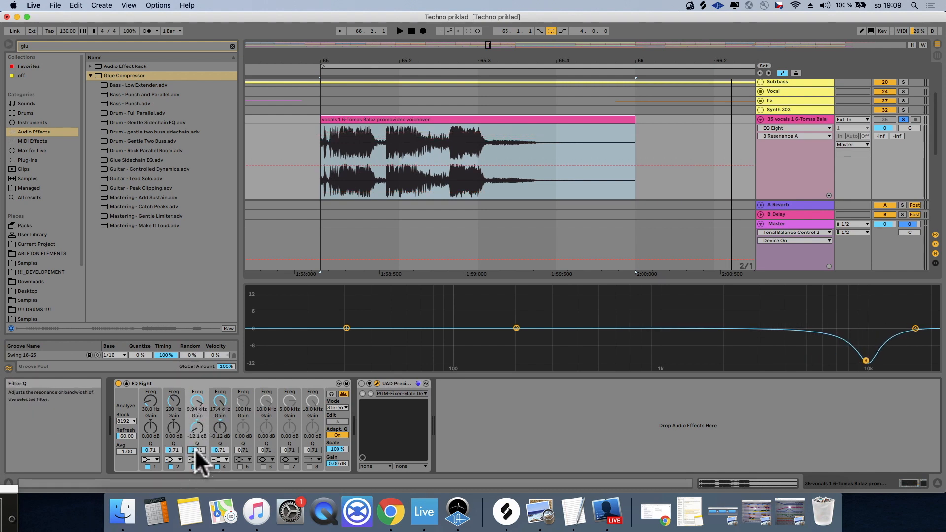
pyautogui.press('space')
pyautogui.moveTo(866, 360); pyautogui.dragTo(848, 368)
pyautogui.press('space')
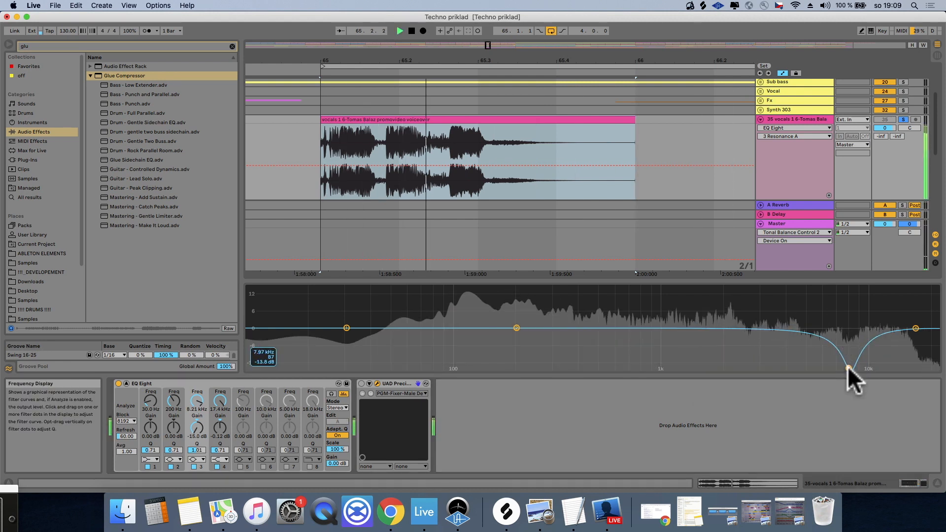
# - Lower EQ Eight band 3 to about 7.23 kHz, widen its Q to 0.70 and replay the voiceover
pyautogui.moveTo(848, 365); pyautogui.dragTo(837, 368)
pyautogui.moveTo(195, 449); pyautogui.dragTo(194, 447)
pyautogui.press('space')
pyautogui.press('space')
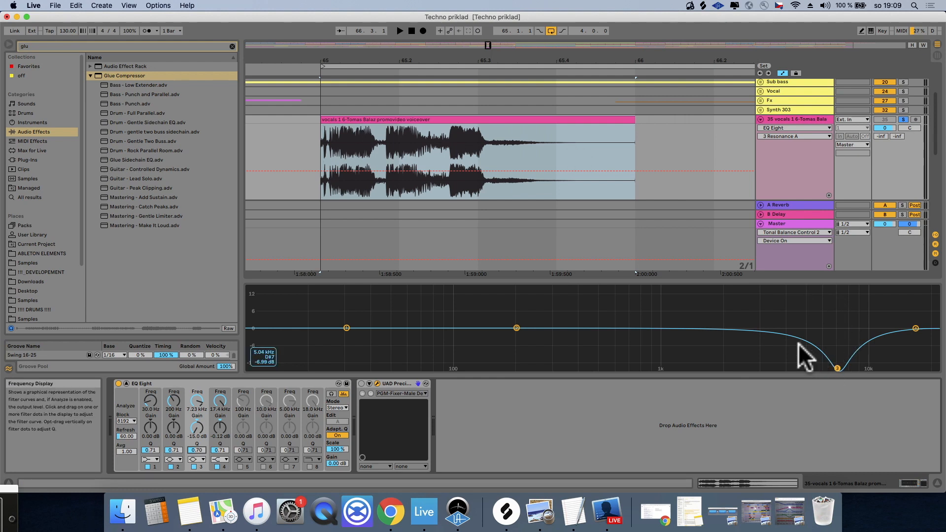
# - Collapse and deactivate the vocals' EQ Eight, and activate the UAD Precision Multiband instead
pyautogui.click(126, 384)
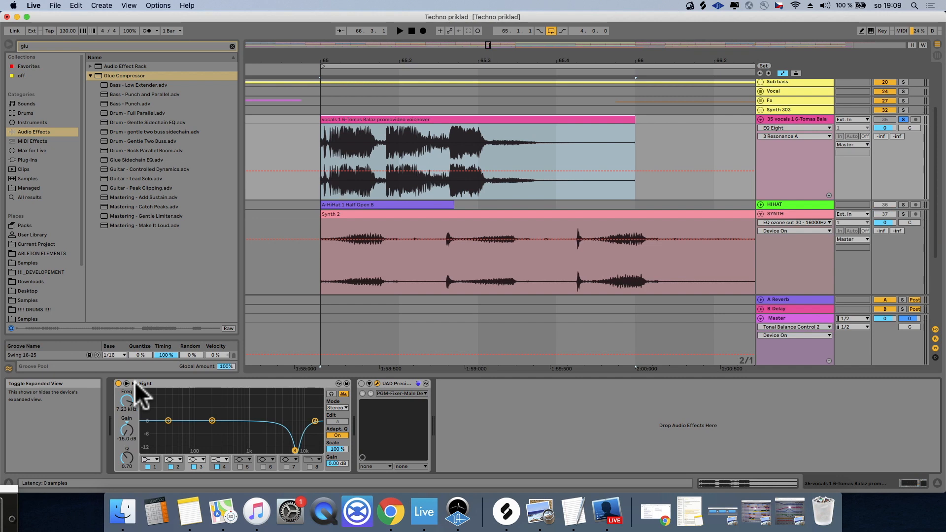
pyautogui.click(255, 385)
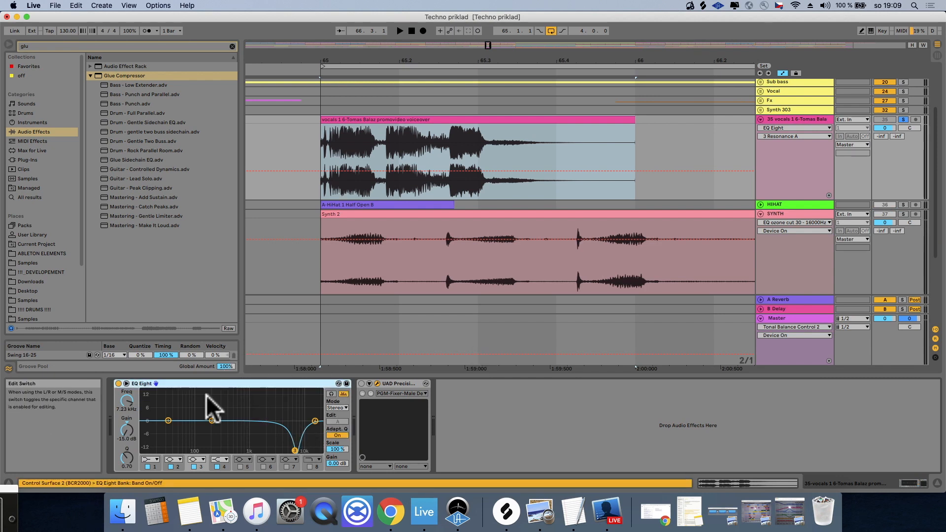
pyautogui.click(119, 384)
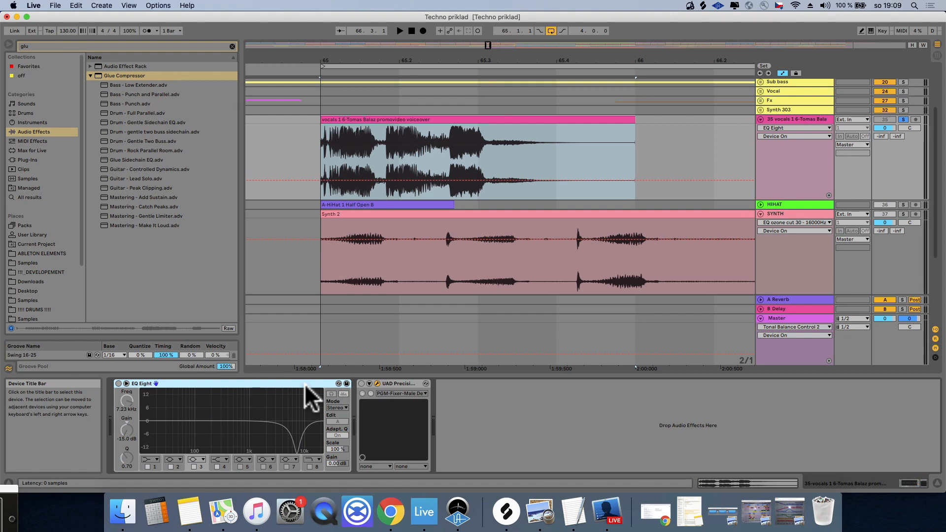
pyautogui.click(395, 384)
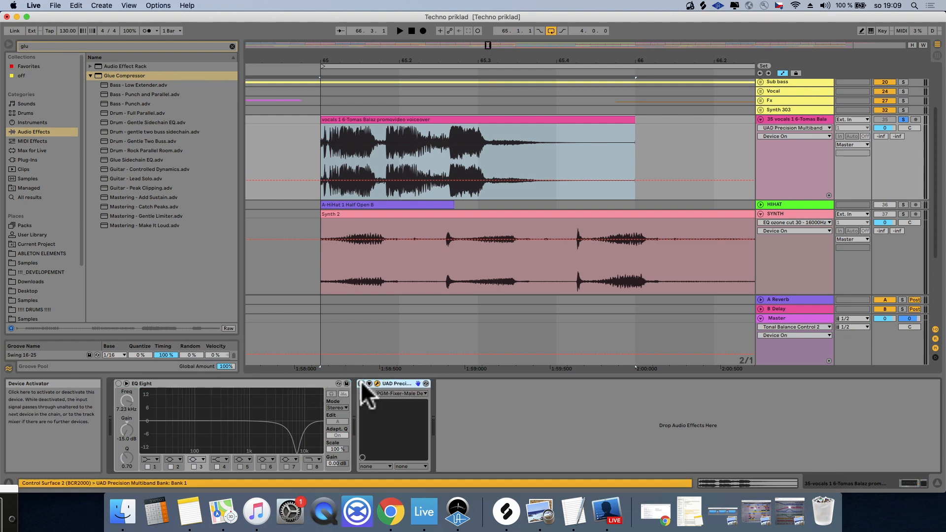
pyautogui.click(361, 383)
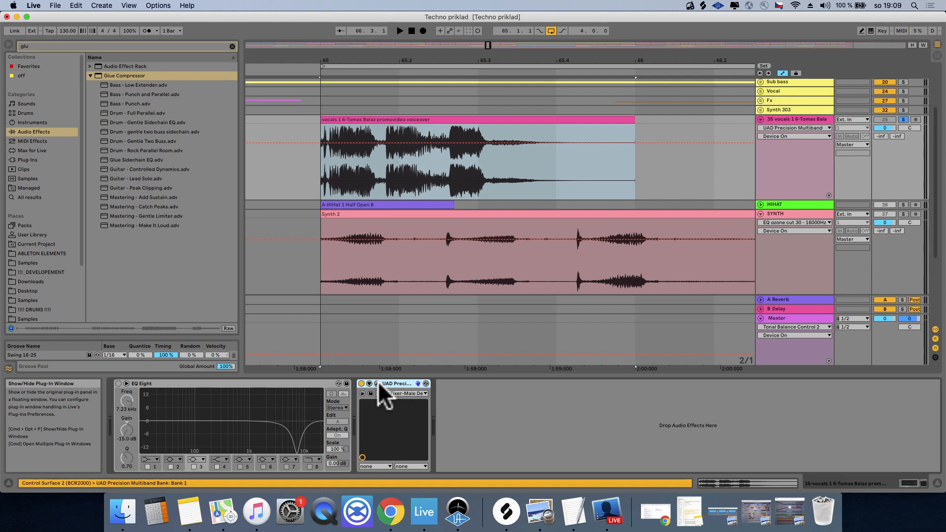
# - Open the UAD Precision Multiband window, move it over the arrangement and play the voiceover through it twice
pyautogui.click(378, 383)
pyautogui.moveTo(291, 285); pyautogui.dragTo(553, 88)
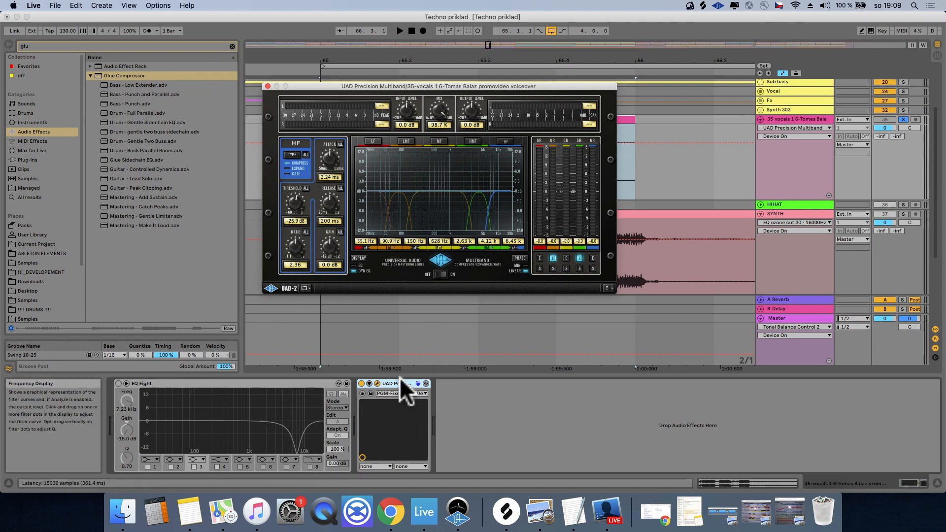
pyautogui.press('space')
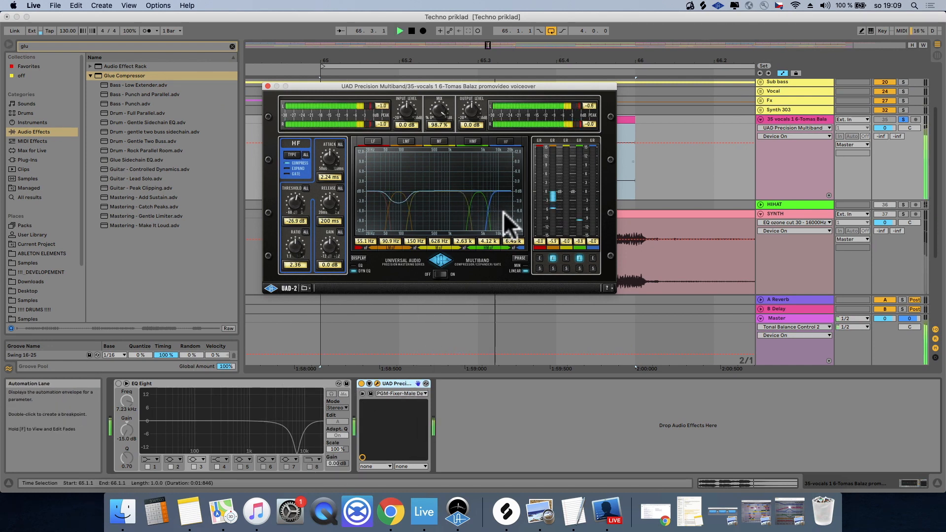
pyautogui.press('space')
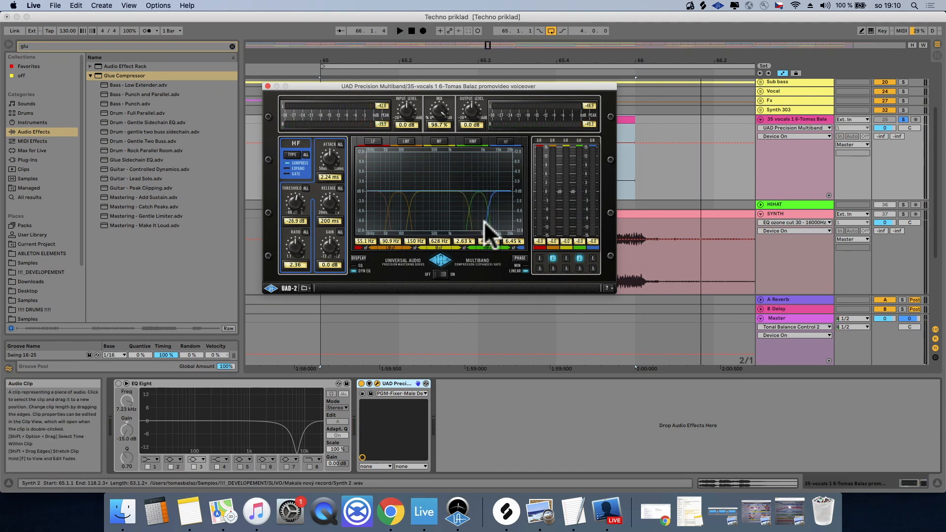
pyautogui.press('space')
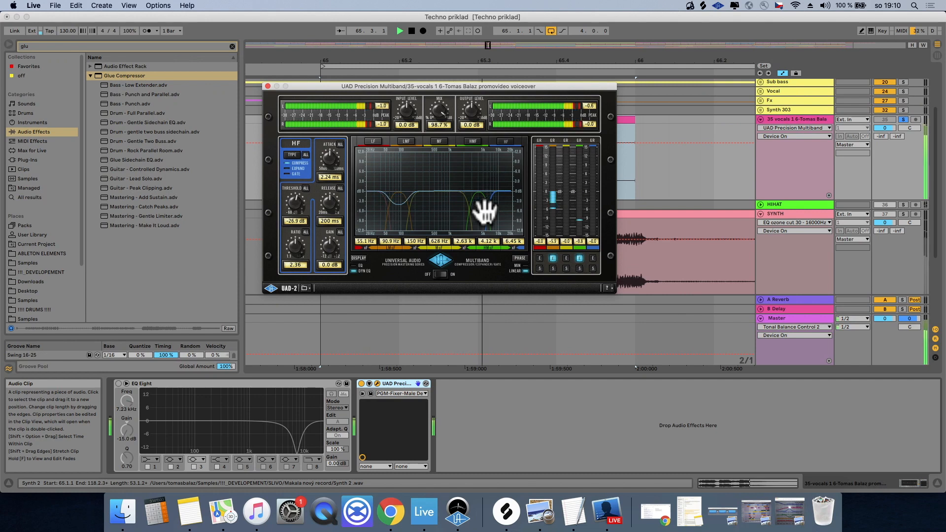
pyautogui.press('space')
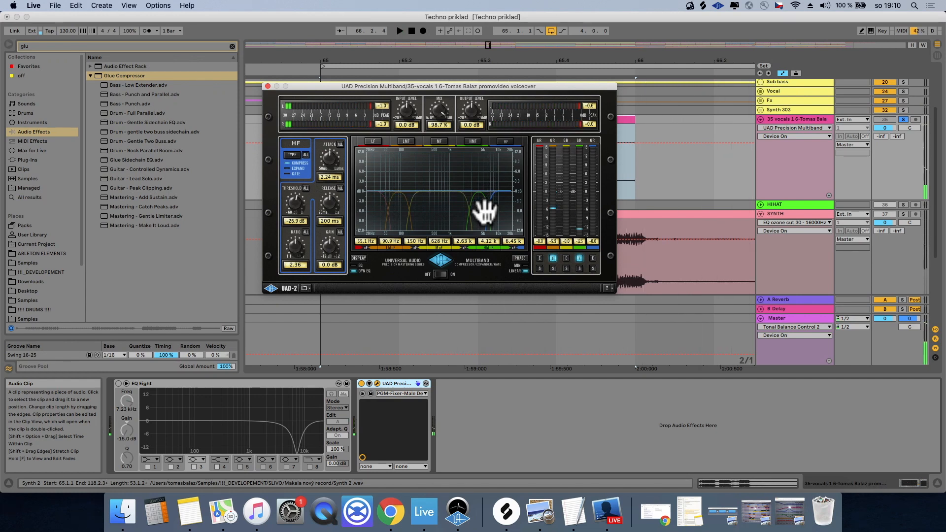
# - Choose the PGM-Fixer-Male De-Ess preset, widen the HMF band to about 1.98–10.1 kHz and play the voiceover
pyautogui.click(407, 393)
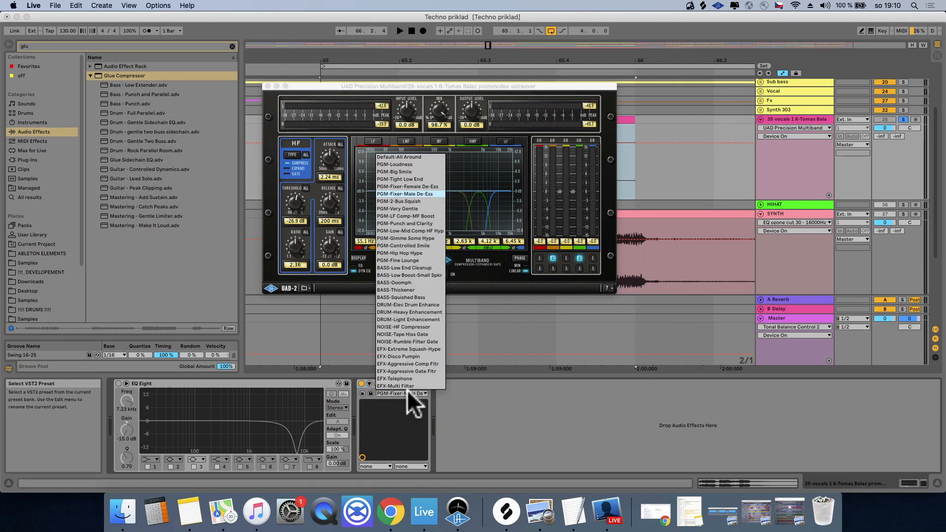
pyautogui.click(424, 191)
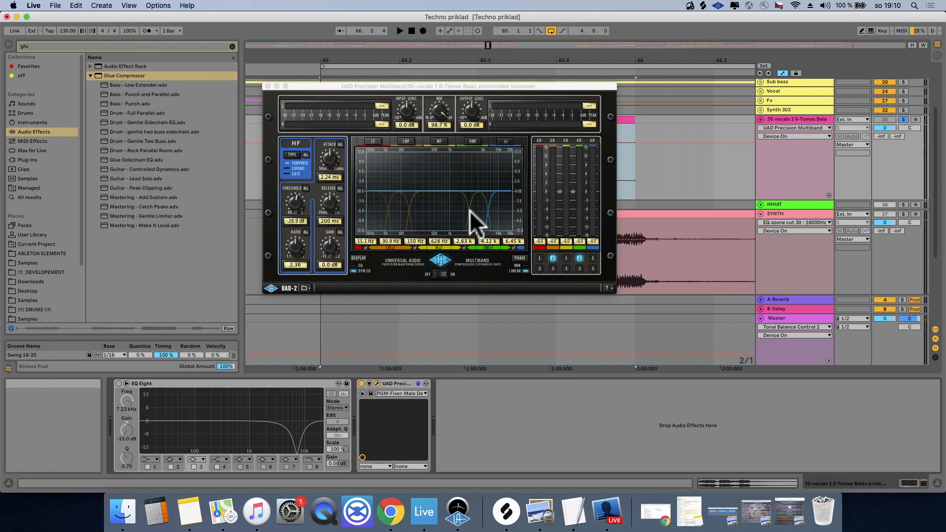
pyautogui.moveTo(468, 220)
pyautogui.mouseDown()
pyautogui.moveTo(494, 217)
pyautogui.moveTo(463, 213)
pyautogui.mouseUp()
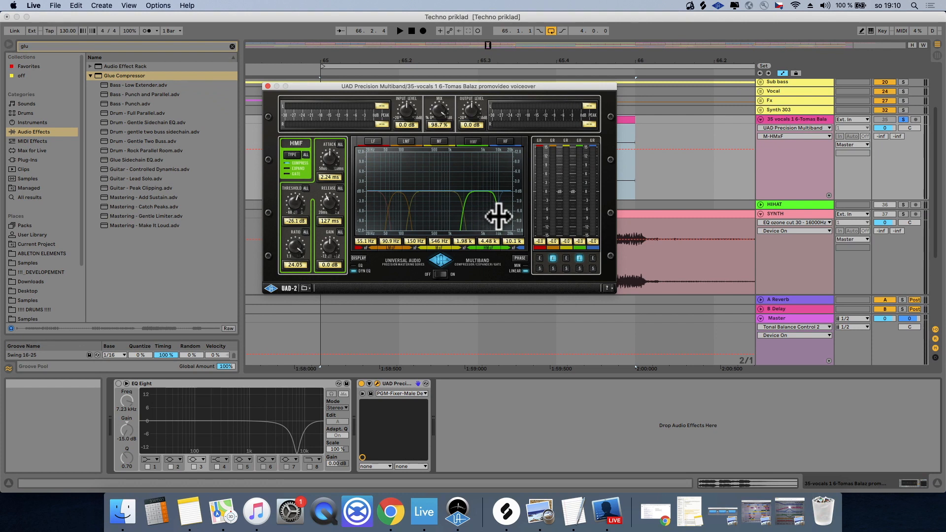
pyautogui.press('space')
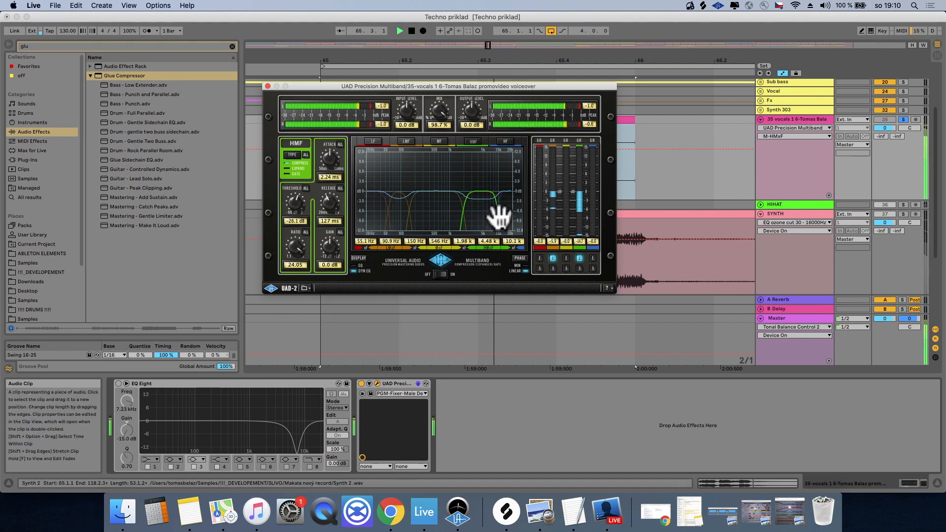
pyautogui.press('space')
# - Narrow the HMF band to about 2.70–7.43 kHz, replay the voiceover and deactivate the UAD Precision Multiband
pyautogui.moveTo(498, 214); pyautogui.dragTo(473, 213)
pyautogui.press('space')
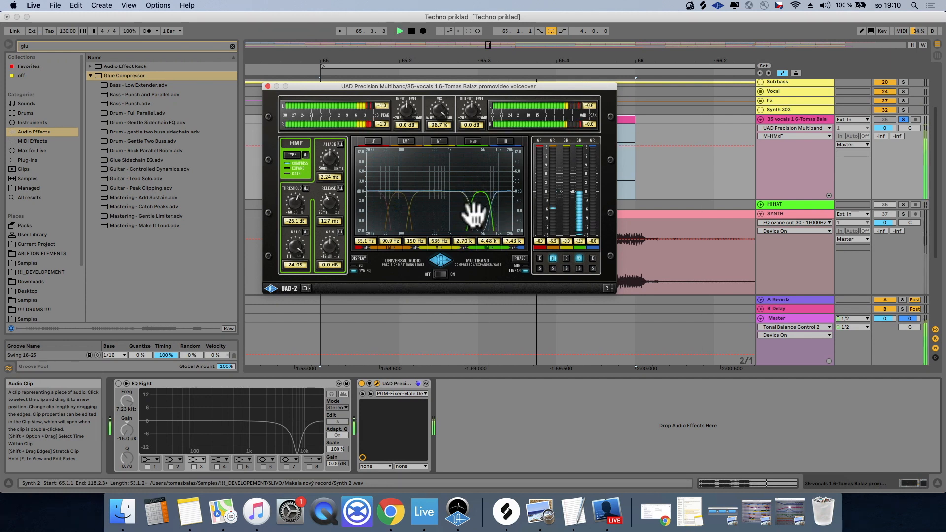
pyautogui.press('space')
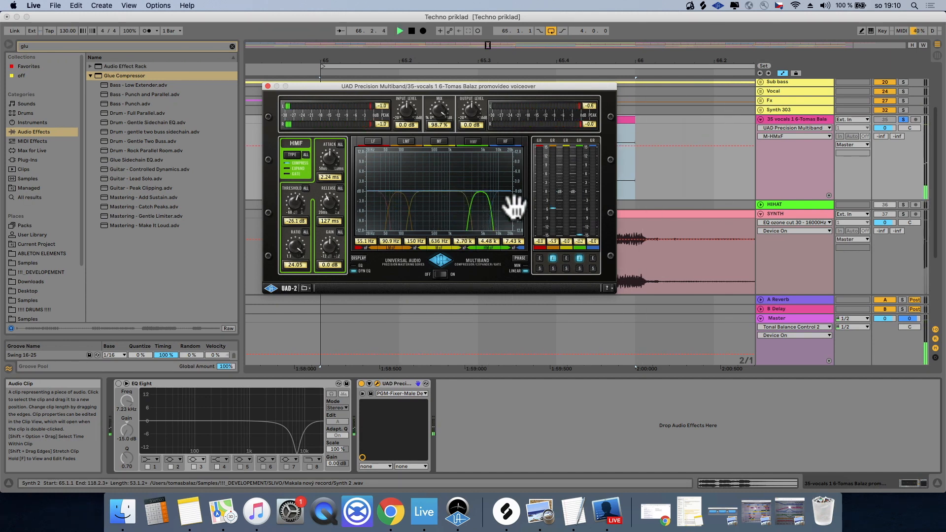
pyautogui.click(361, 383)
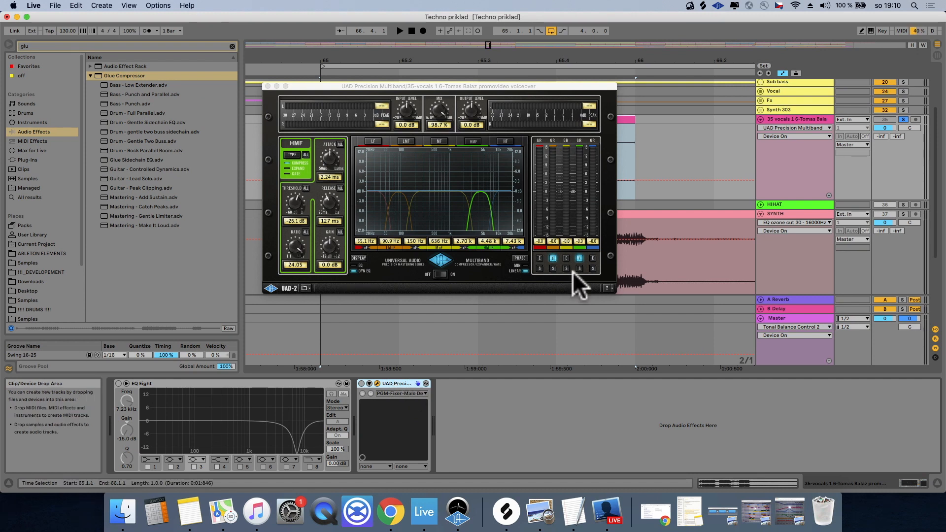
# - Look through the devices on the HIHAT, SYNTH, BASS and KICK tracks
pyautogui.scroll(3, 774, 241)
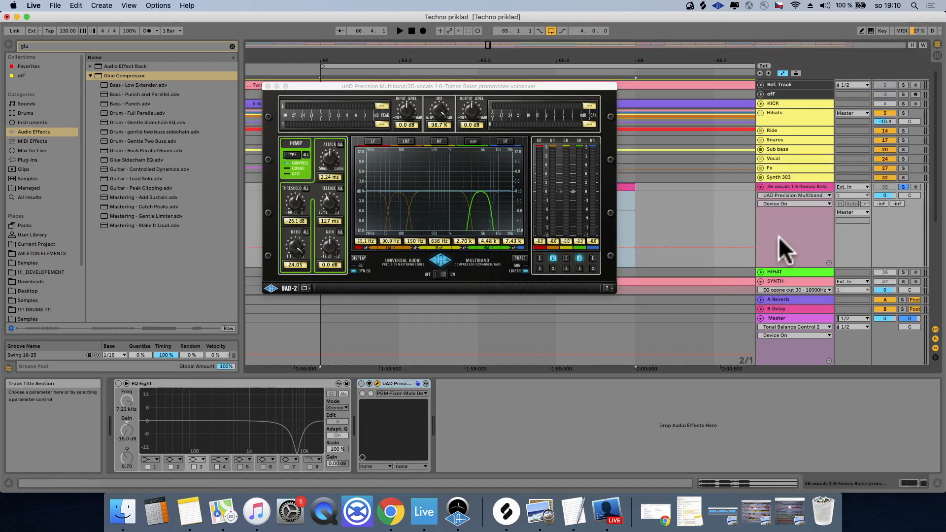
pyautogui.click(791, 270)
pyautogui.scroll(-4, 791, 269)
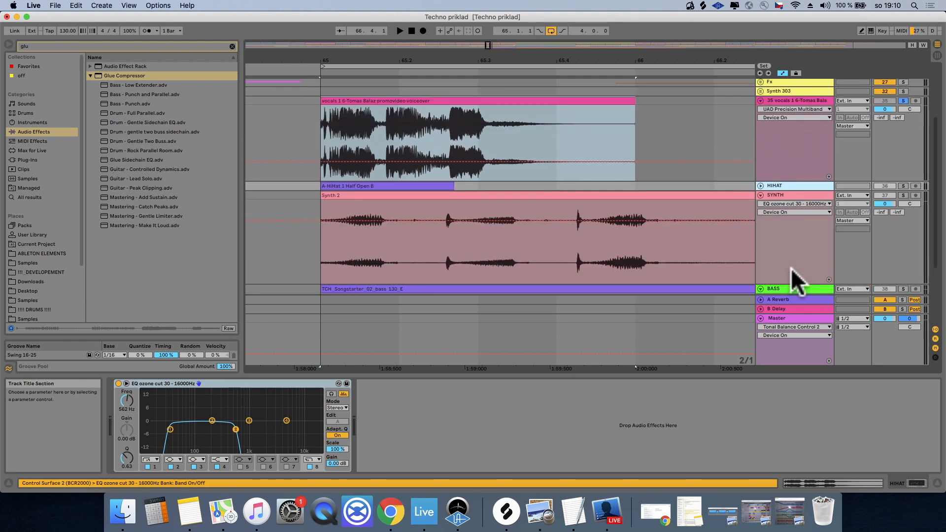
pyautogui.click(788, 195)
pyautogui.scroll(-3, 796, 239)
pyautogui.click(795, 200)
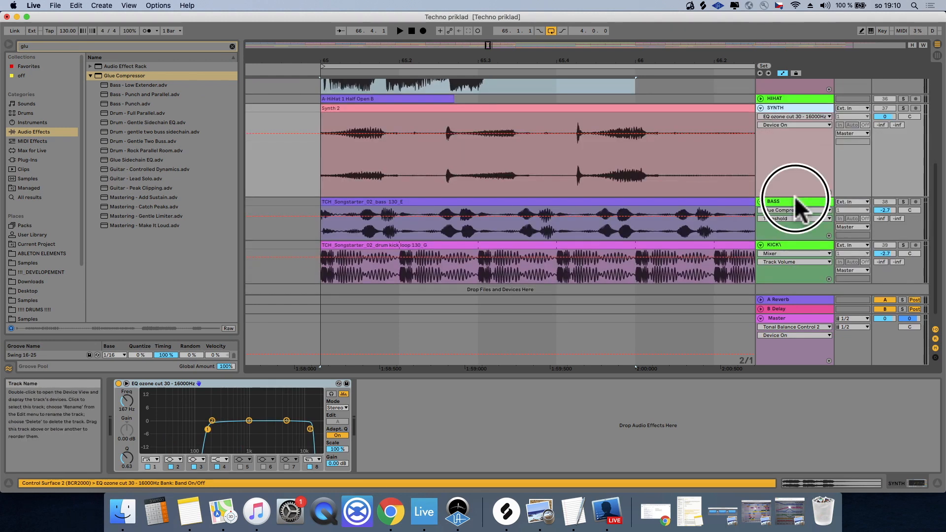
pyautogui.click(793, 243)
pyautogui.scroll(-1, 795, 243)
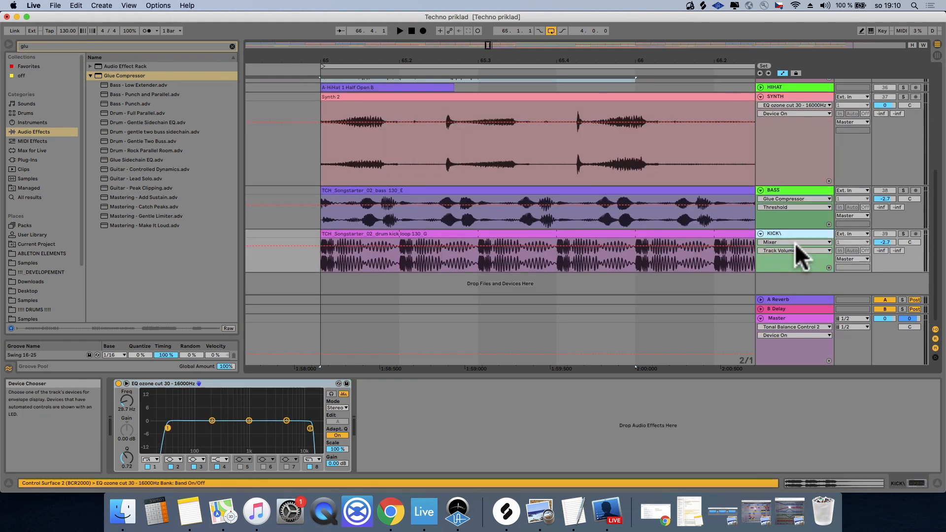
pyautogui.scroll(8, 795, 243)
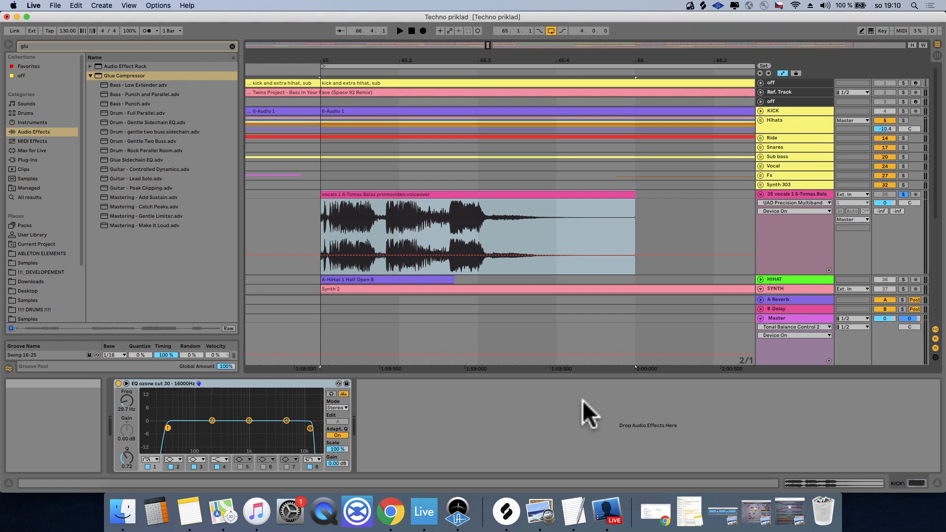
# - Switch to TextEdit and highlight checklist point 7 on checking channel volumes, then its words "referenčným trackom"
pyautogui.click(691, 515)
pyautogui.click(560, 161)
pyautogui.moveTo(590, 153); pyautogui.dragTo(106, 158)
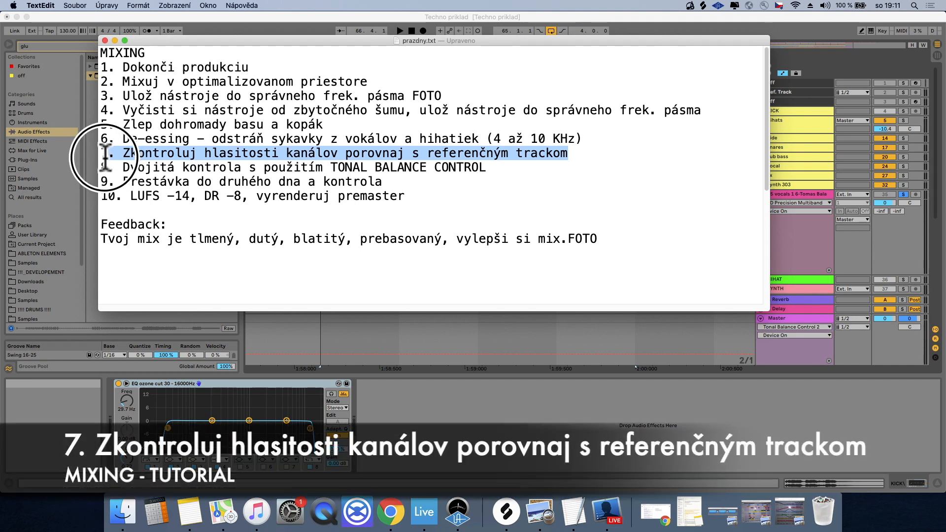
pyautogui.click(577, 154)
pyautogui.moveTo(576, 154); pyautogui.dragTo(425, 155)
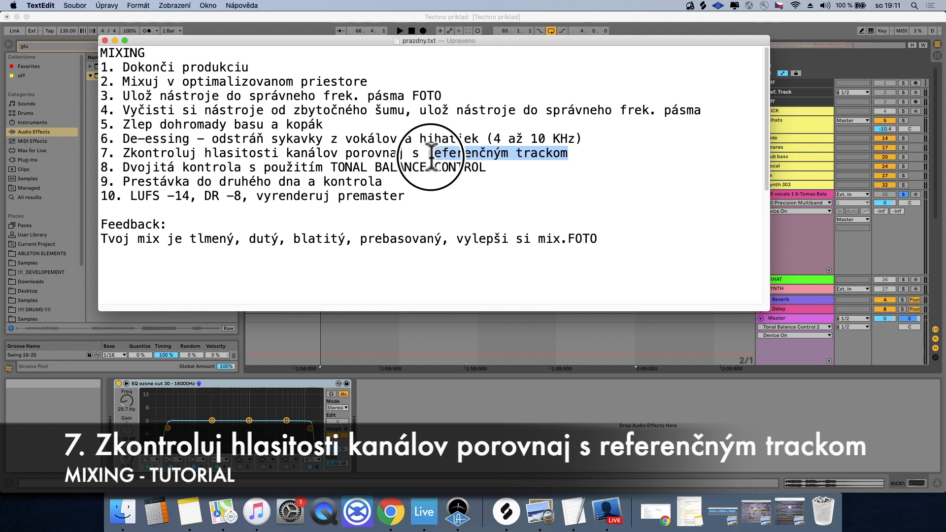
# - Return to the Live set, unfold Ref. Track, select its Twins Project clip starting at bar 57 and show the whole arrangement
pyautogui.click(822, 90)
pyautogui.click(759, 92)
pyautogui.click(611, 92)
pyautogui.moveTo(575, 68)
pyautogui.mouseDown()
pyautogui.moveTo(578, 55)
pyautogui.moveTo(568, 61)
pyautogui.moveTo(618, 65)
pyautogui.mouseUp()
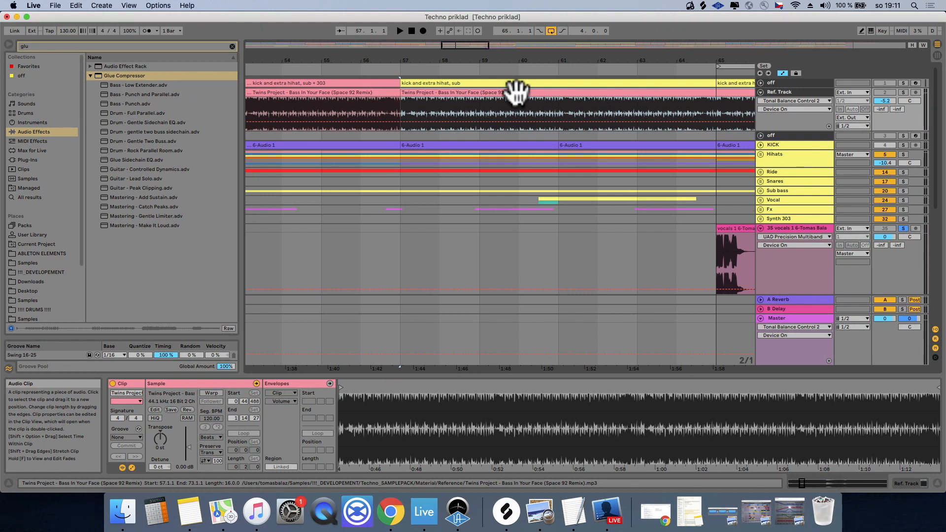
pyautogui.moveTo(513, 55); pyautogui.dragTo(513, 63)
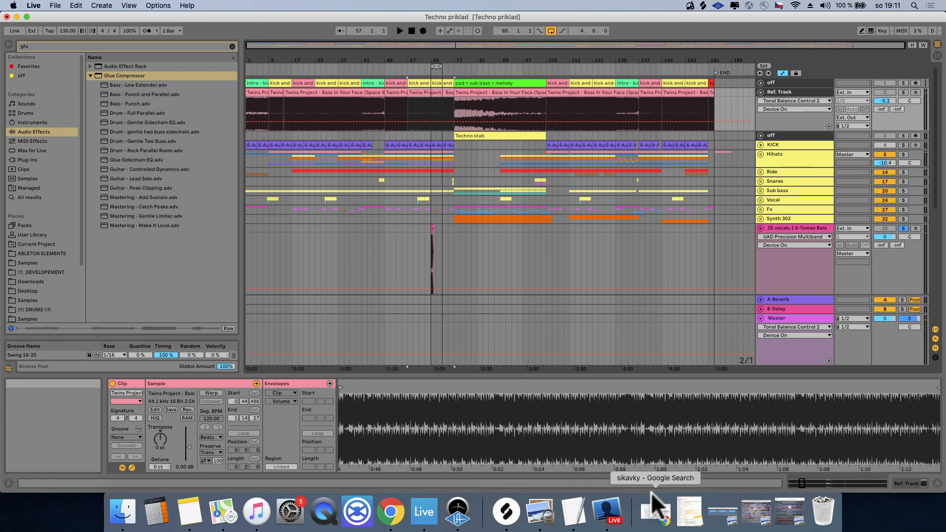
# - Compare the reference clips starting at bars 73 and 105 with the loop section at bar 65
pyautogui.click(470, 91)
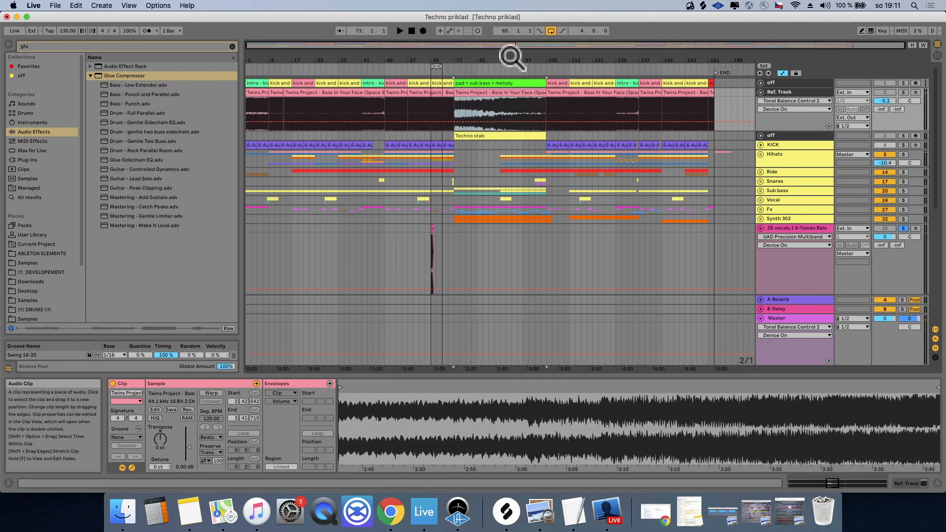
pyautogui.moveTo(513, 57); pyautogui.dragTo(510, 58)
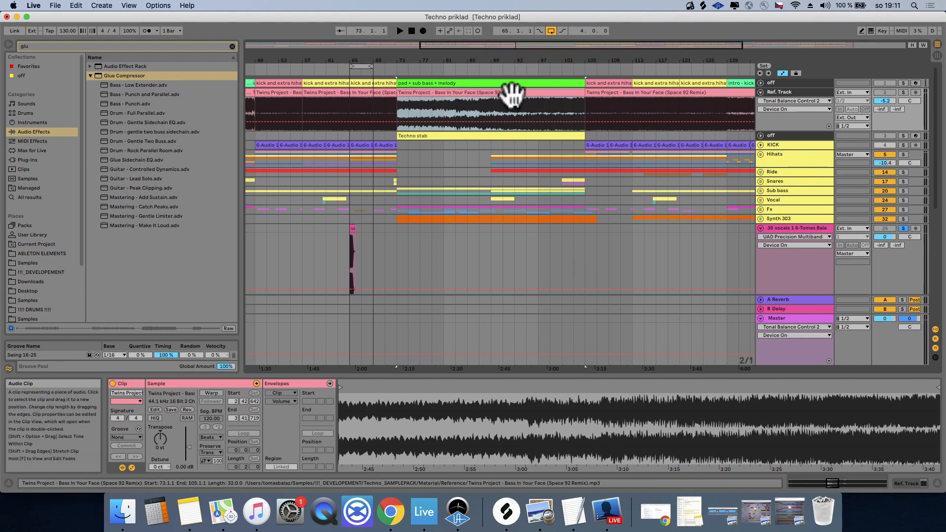
pyautogui.moveTo(547, 55); pyautogui.dragTo(545, 55)
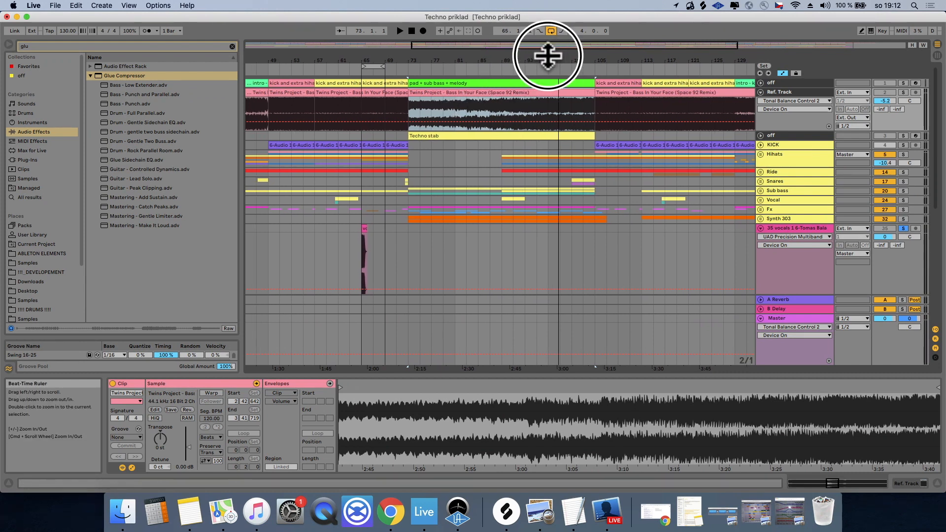
pyautogui.click(626, 92)
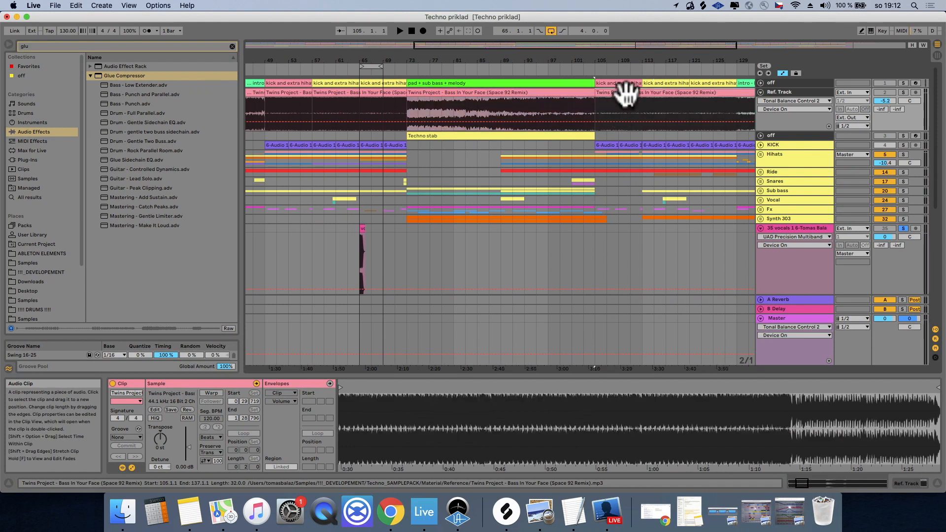
pyautogui.click(369, 65)
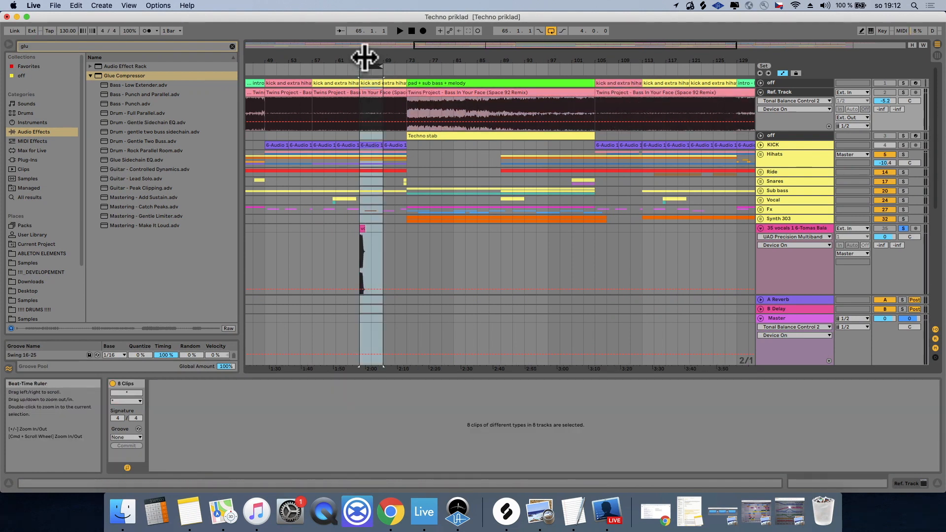
pyautogui.moveTo(365, 58); pyautogui.dragTo(370, 53)
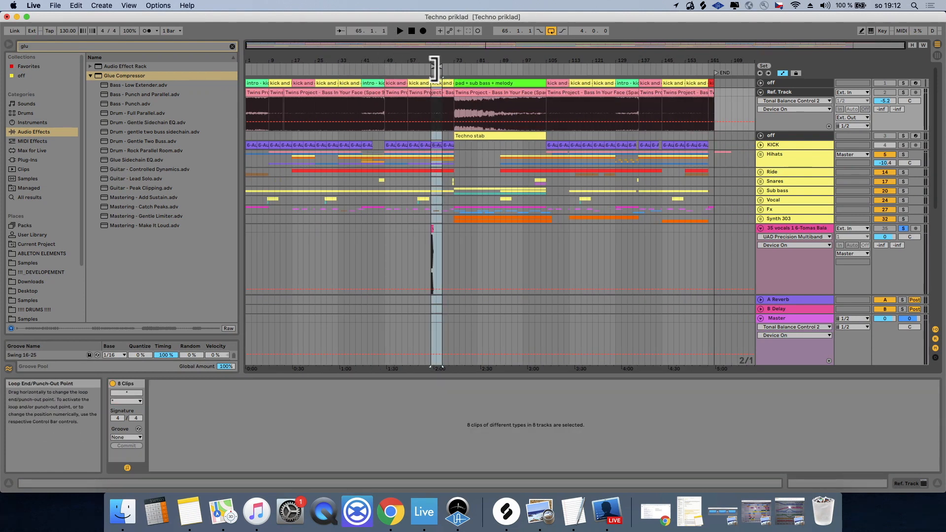
pyautogui.click(438, 61)
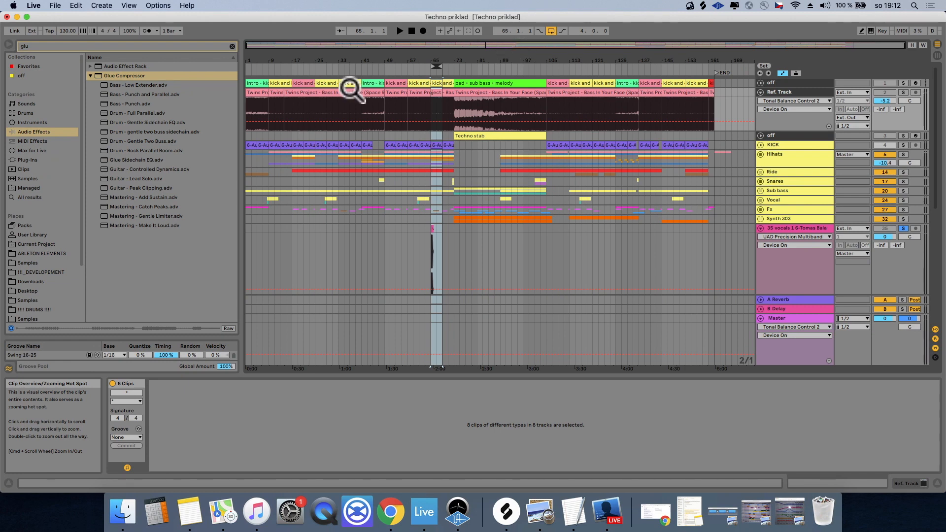
# - Go through the Ref. Track clips from the start to the one at bar 105, ending on the loop section at bars 65–69
pyautogui.click(267, 91)
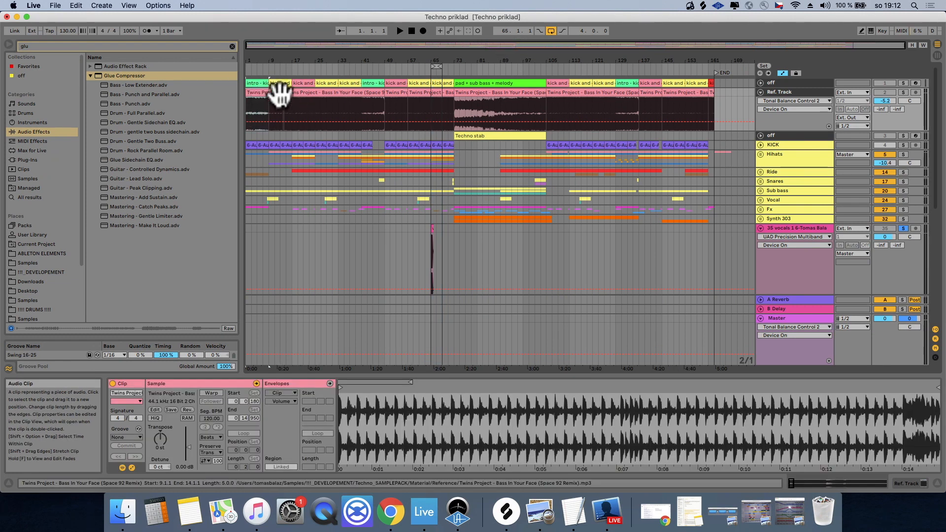
pyautogui.click(286, 90)
pyautogui.click(398, 91)
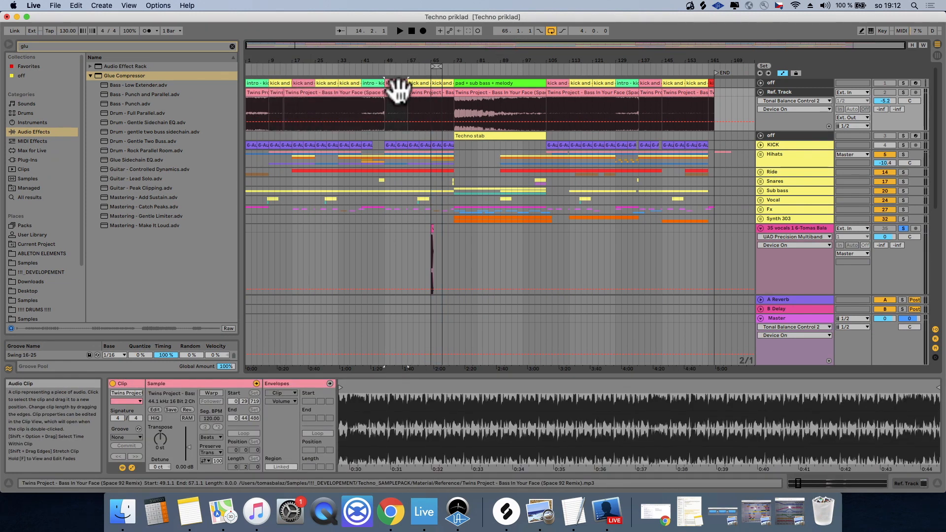
pyautogui.click(428, 93)
pyautogui.click(481, 92)
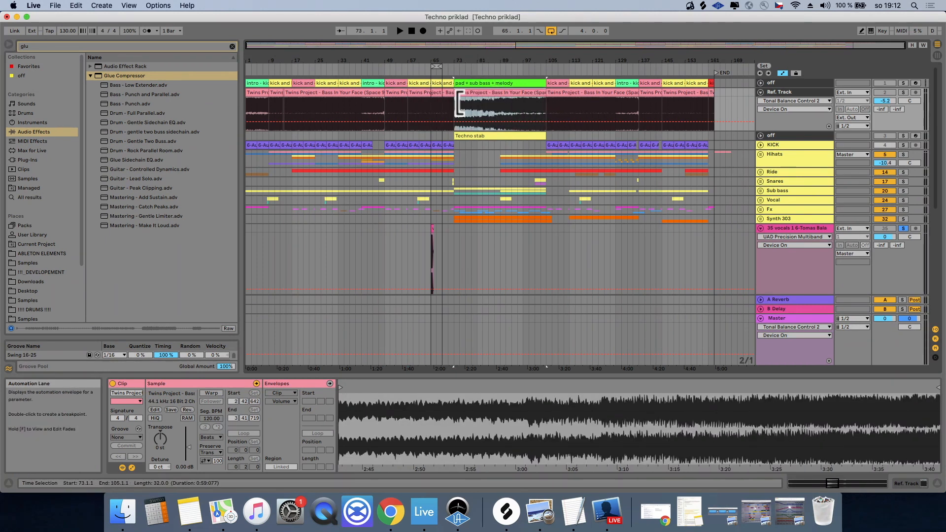
pyautogui.click(583, 90)
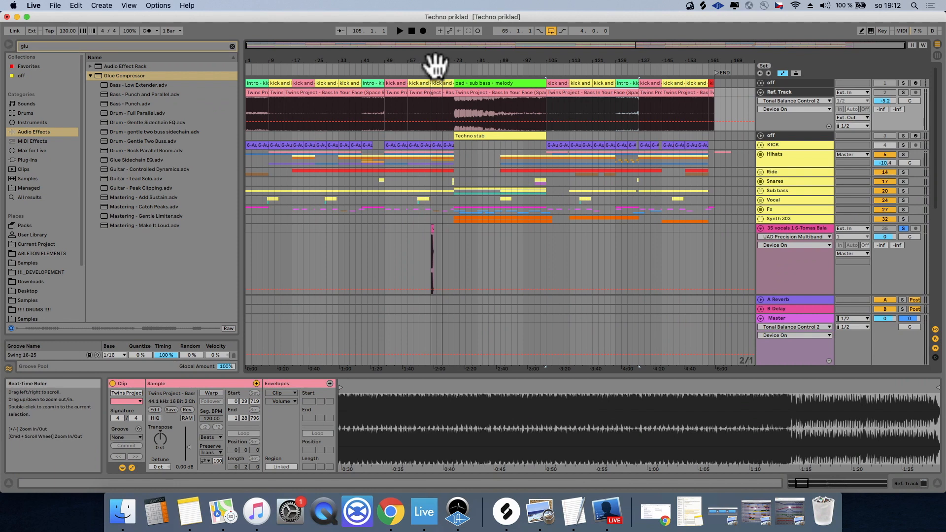
pyautogui.doubleClick(432, 63)
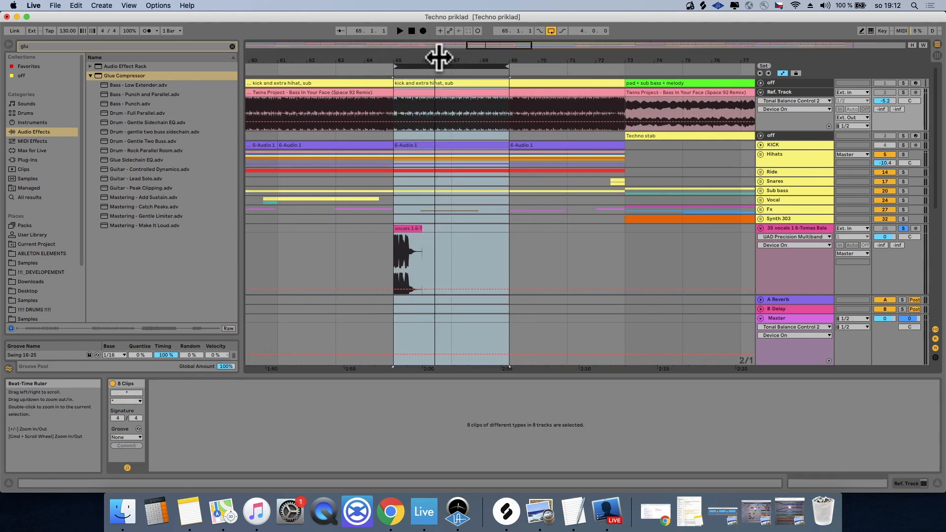
# - Keep the Ref. Track output routed to Ext. Out and show the Master track's device chain
pyautogui.click(849, 117)
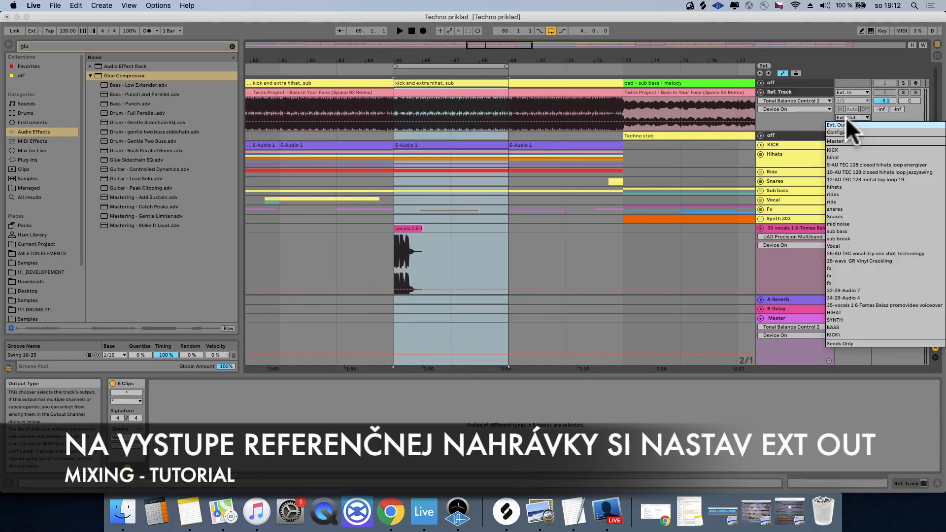
pyautogui.click(846, 119)
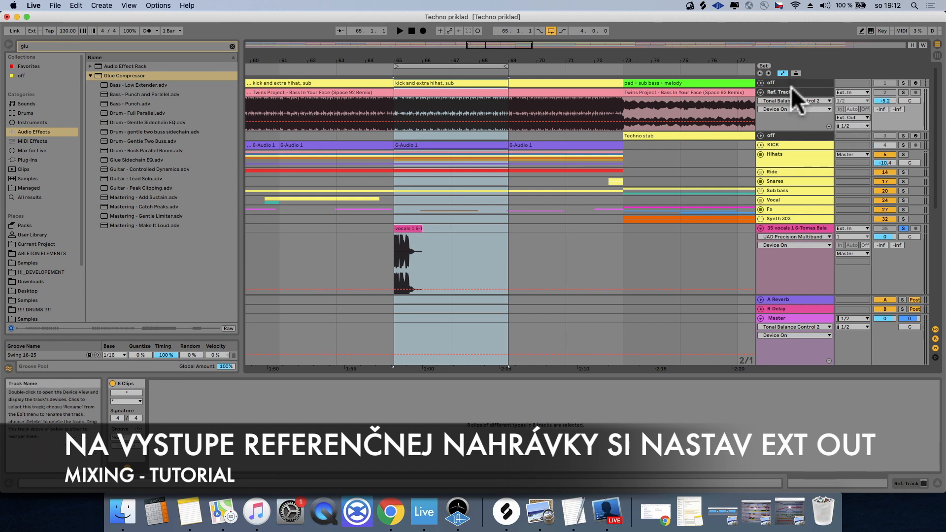
pyautogui.click(786, 318)
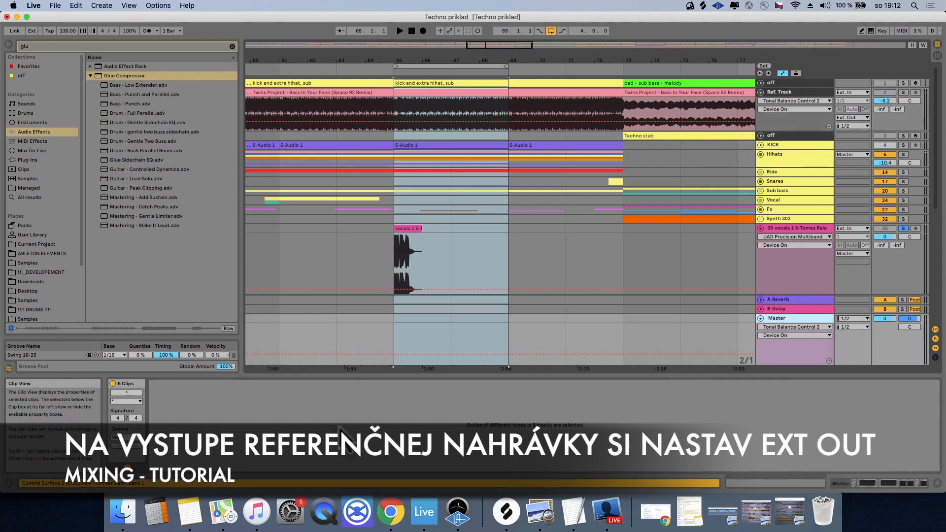
pyautogui.doubleClick(786, 320)
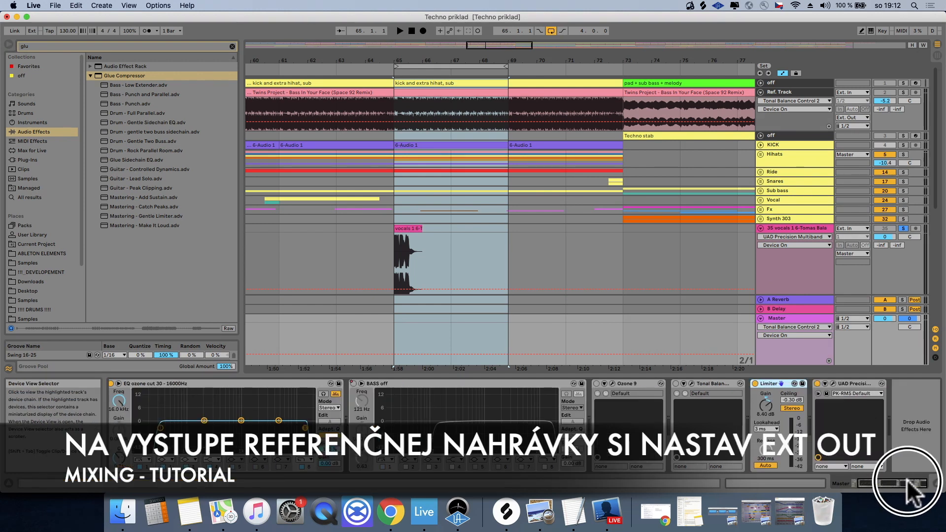
# - Select and solo Ref. Track, then start playback of the loop
pyautogui.click(785, 90)
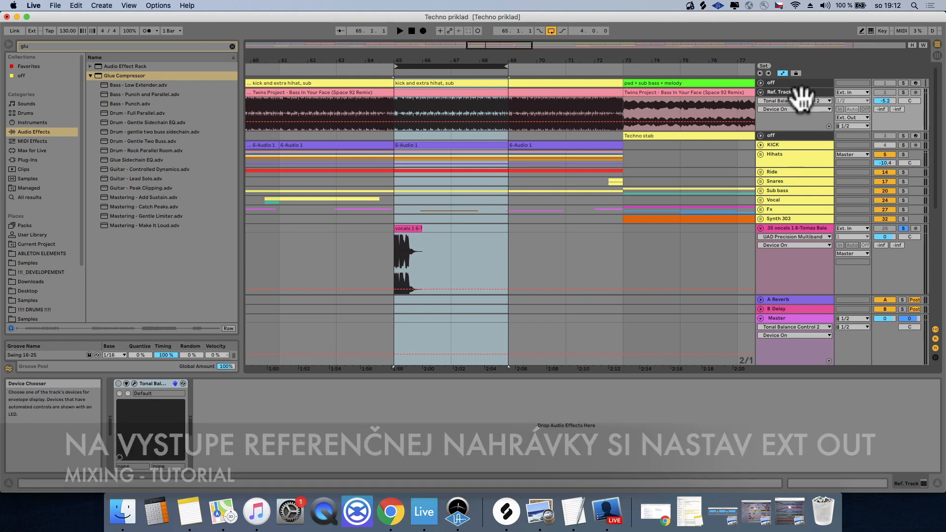
pyautogui.click(801, 90)
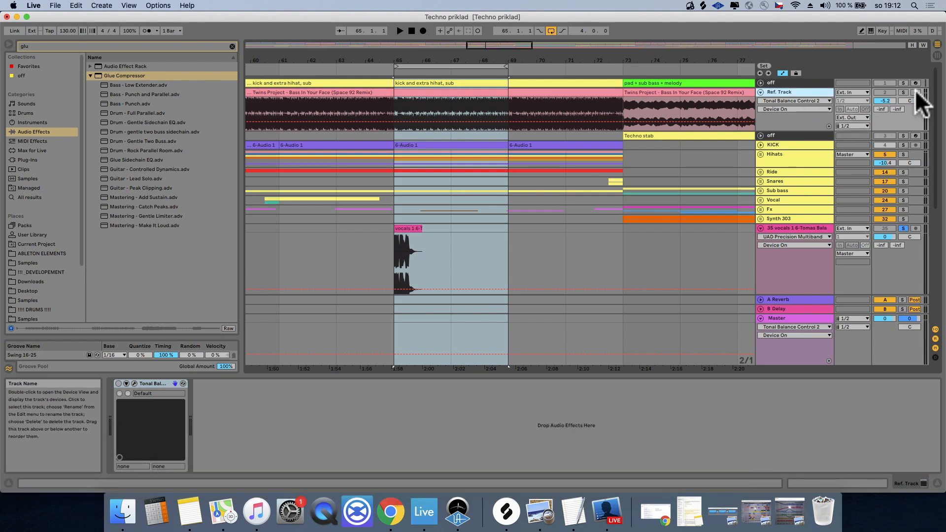
pyautogui.click(903, 92)
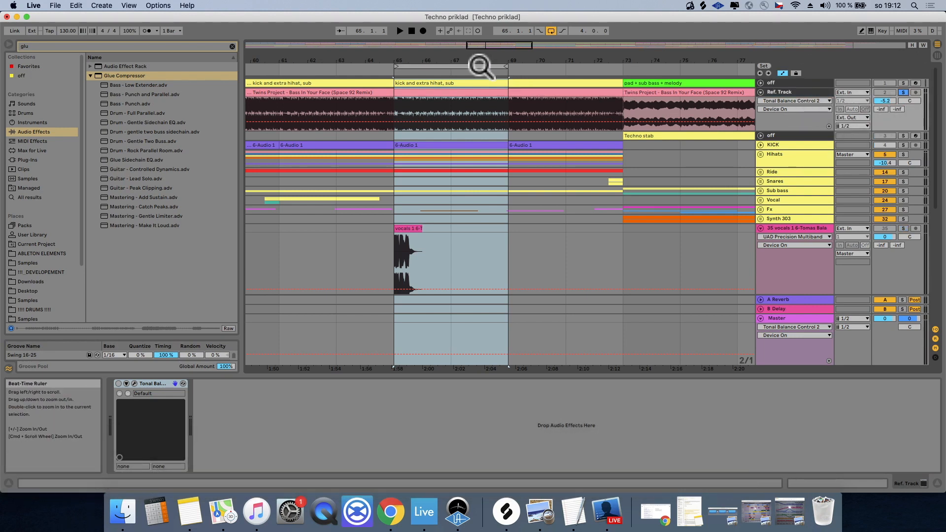
pyautogui.press('space')
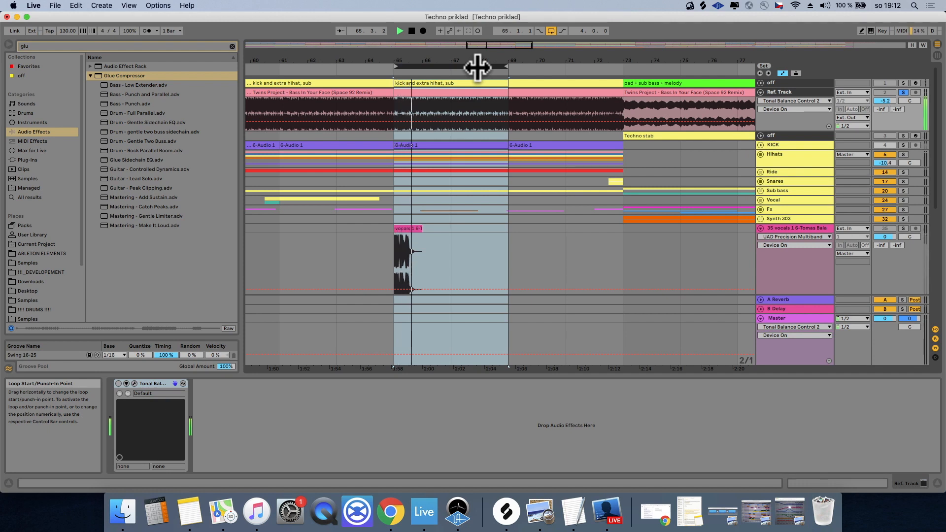
# - Fold the vocals and BASS tracks and stop playback
pyautogui.click(760, 228)
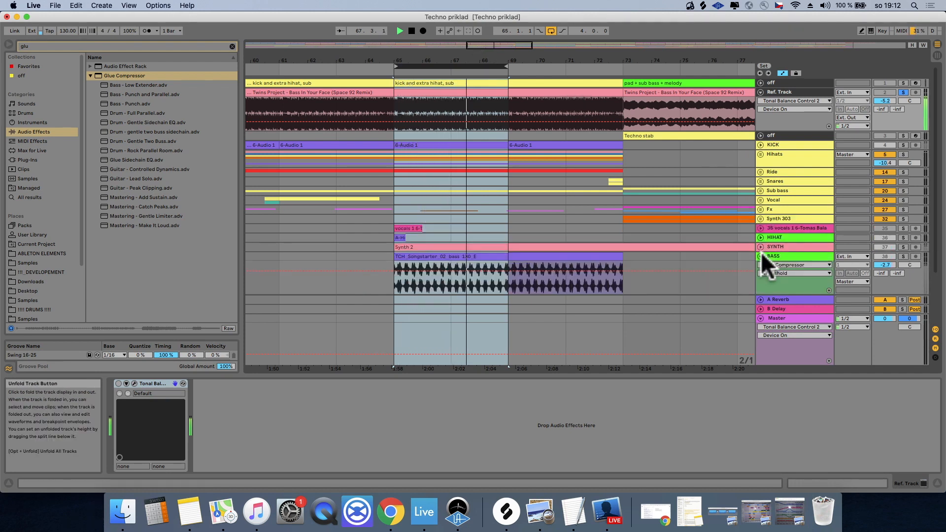
pyautogui.click(761, 260)
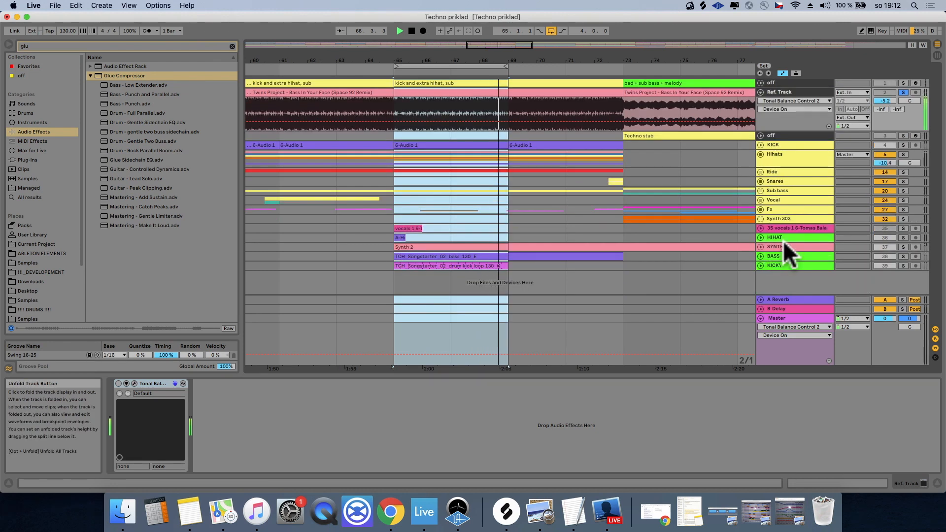
pyautogui.press('space')
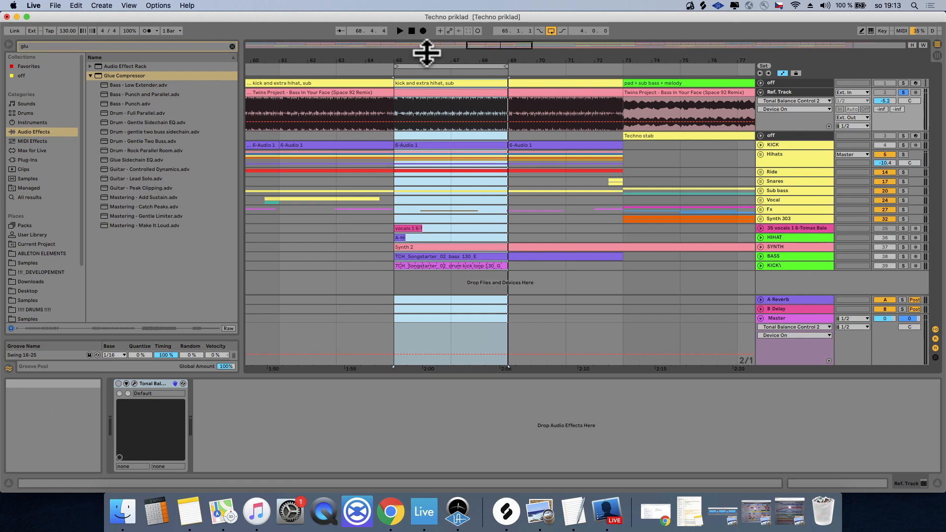
# - Make the Ref. Track lane taller and select the loop section from bar 65 to 69
pyautogui.moveTo(429, 53); pyautogui.dragTo(435, 60)
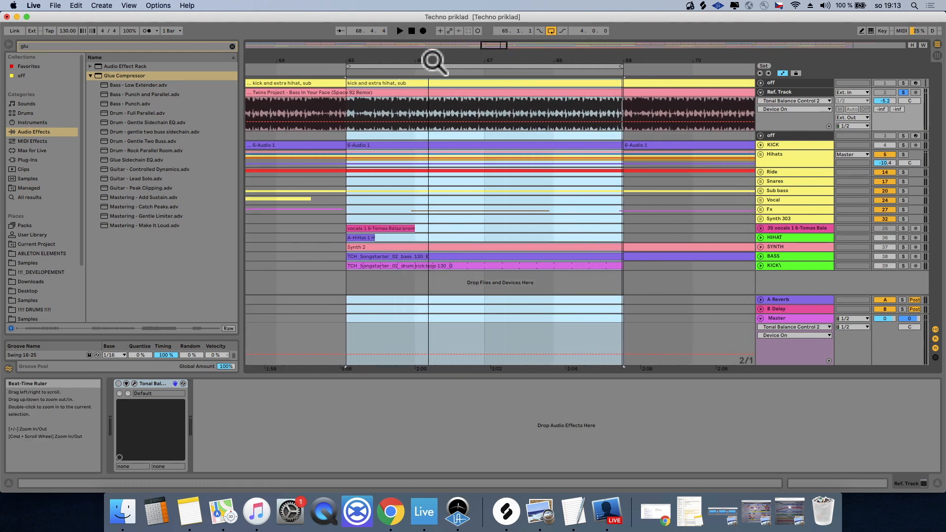
pyautogui.click(525, 91)
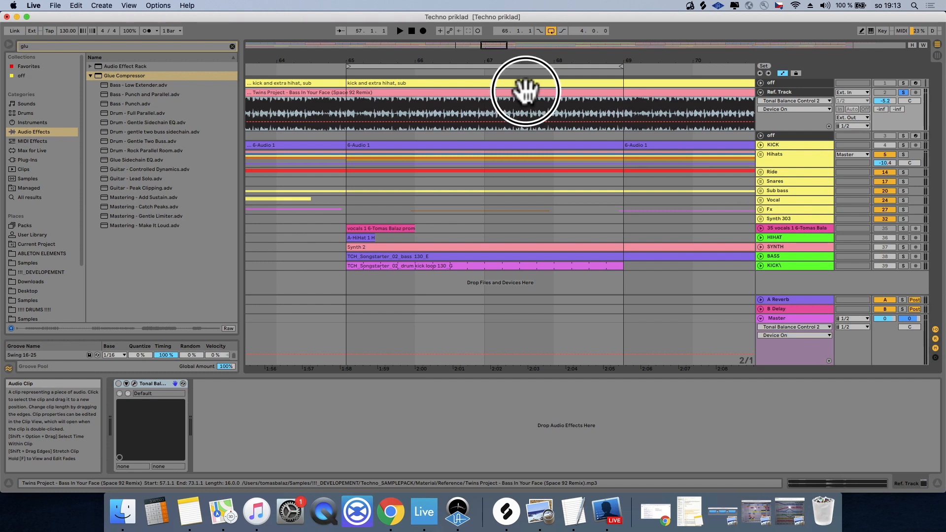
pyautogui.click(352, 103)
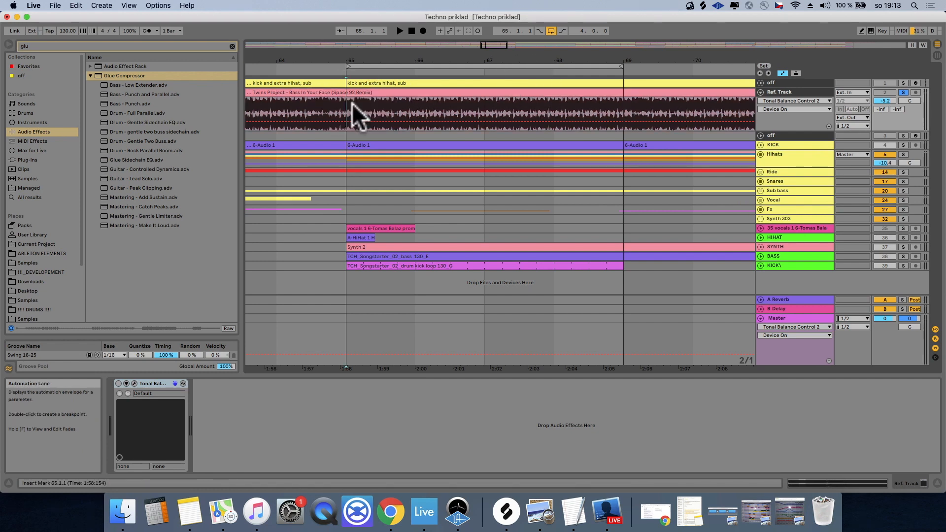
pyautogui.click(780, 91)
pyautogui.moveTo(791, 129); pyautogui.dragTo(791, 173)
pyautogui.click(507, 66)
# - Audition the loop on Ref. Track, then activate its Tonal Balance Control 2 and open the plug-in window above the device area
pyautogui.click(794, 89)
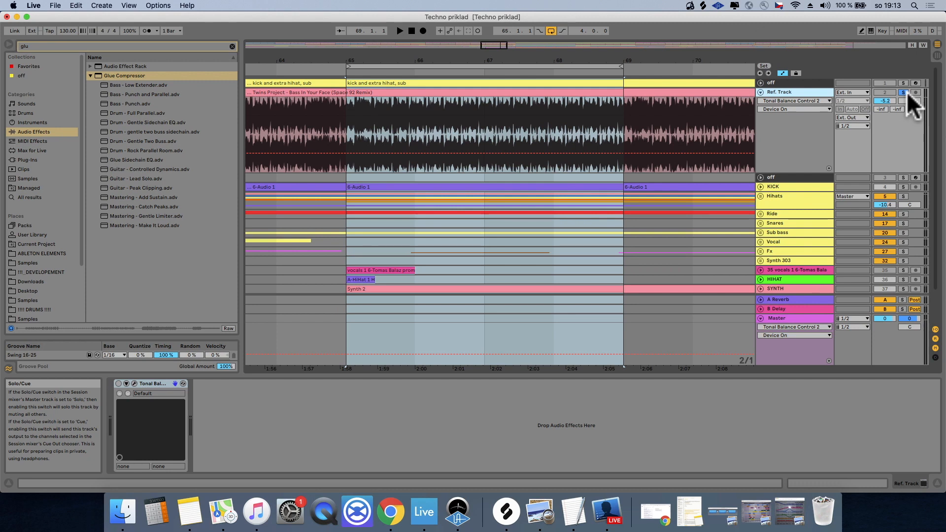
pyautogui.press('space')
pyautogui.press('space')
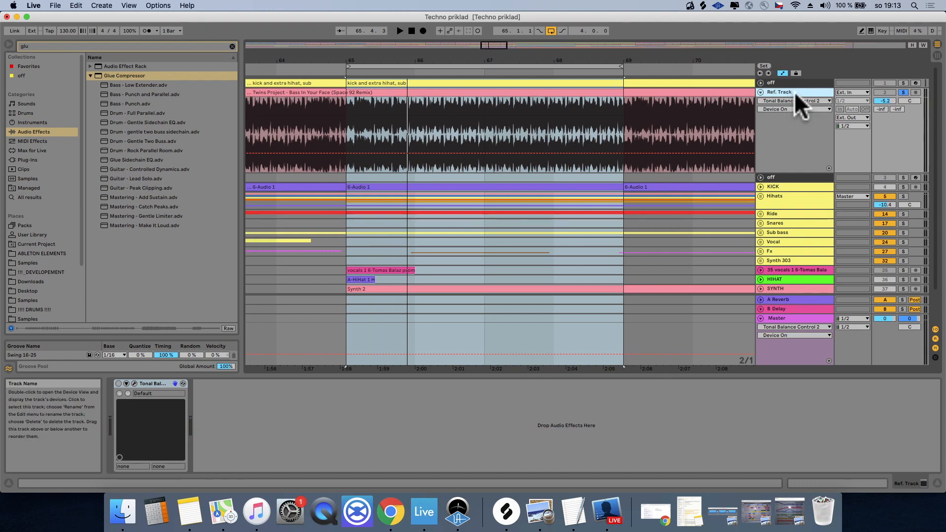
pyautogui.click(127, 384)
pyautogui.click(126, 383)
pyautogui.click(135, 384)
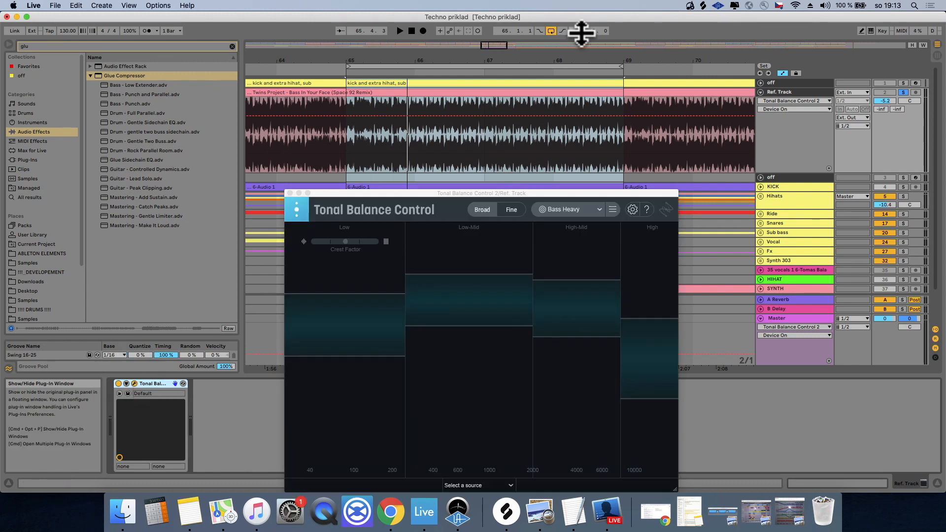
pyautogui.moveTo(567, 192); pyautogui.dragTo(567, 123)
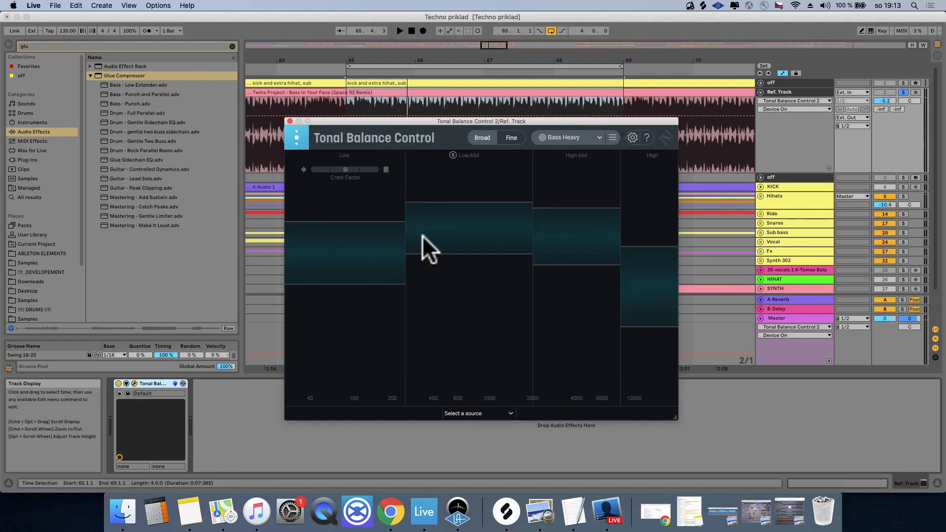
# - Play the reference loop and check its low, low-mid, high-mid and high bands against the Bass Heavy target
pyautogui.press('space')
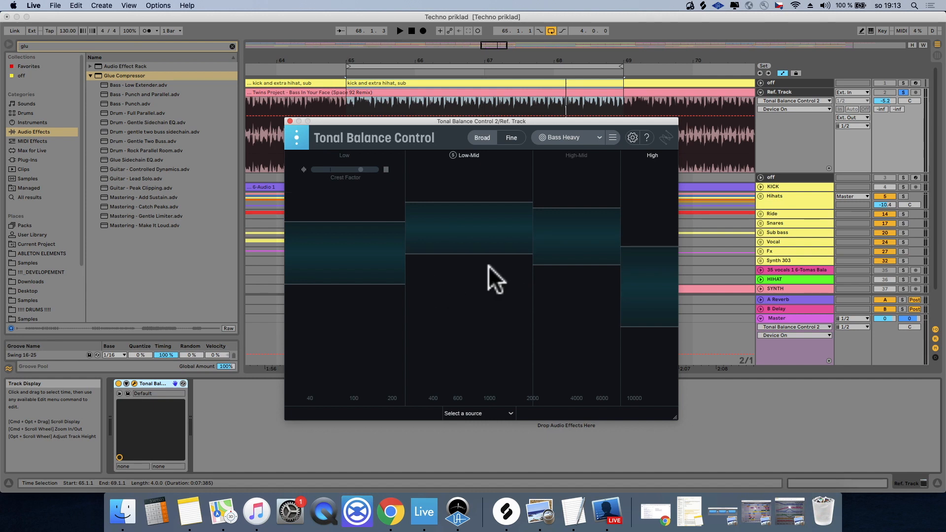
pyautogui.press('space')
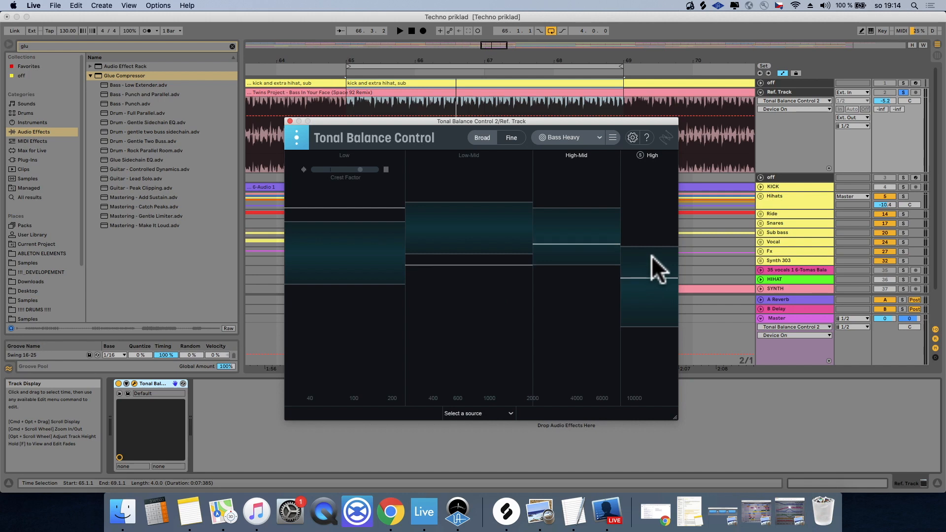
pyautogui.press('space')
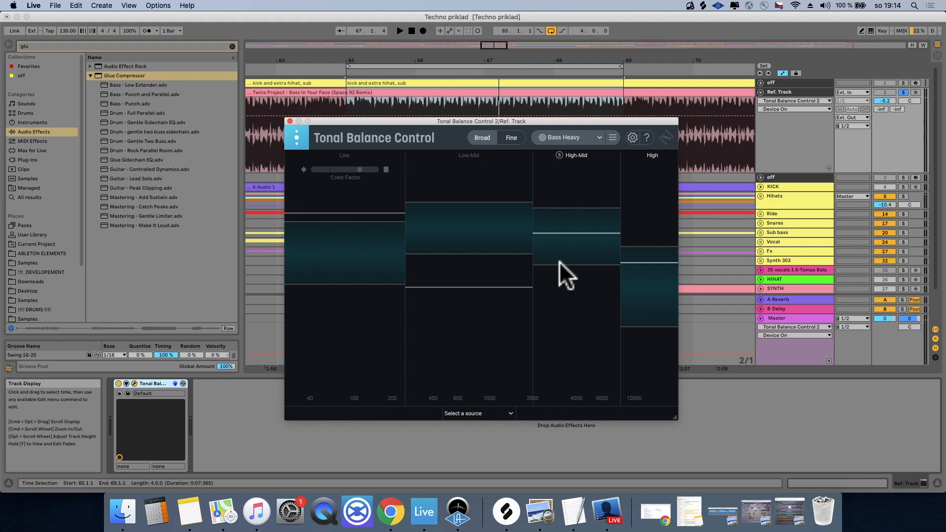
# - Deactivate Tonal Balance Control 2 on Ref. Track and select the reference clip starting at bar 57
pyautogui.click(118, 383)
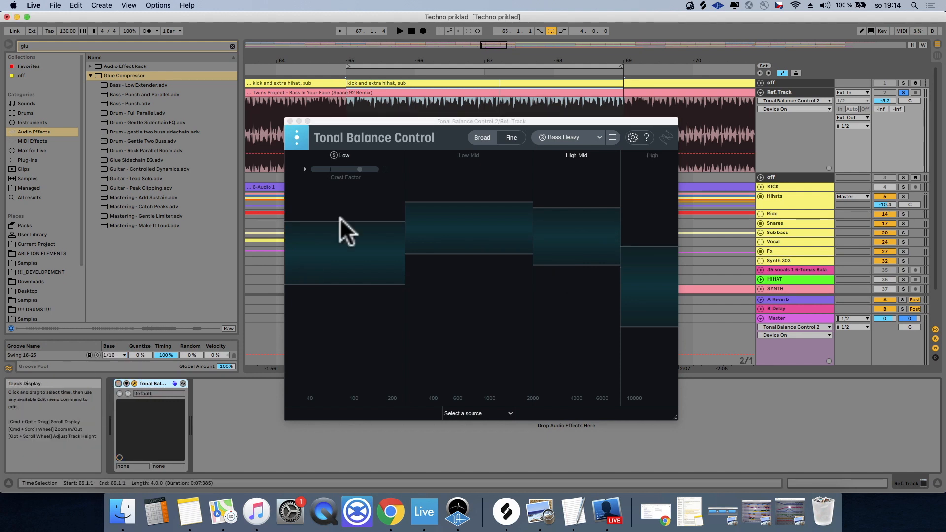
pyautogui.click(456, 92)
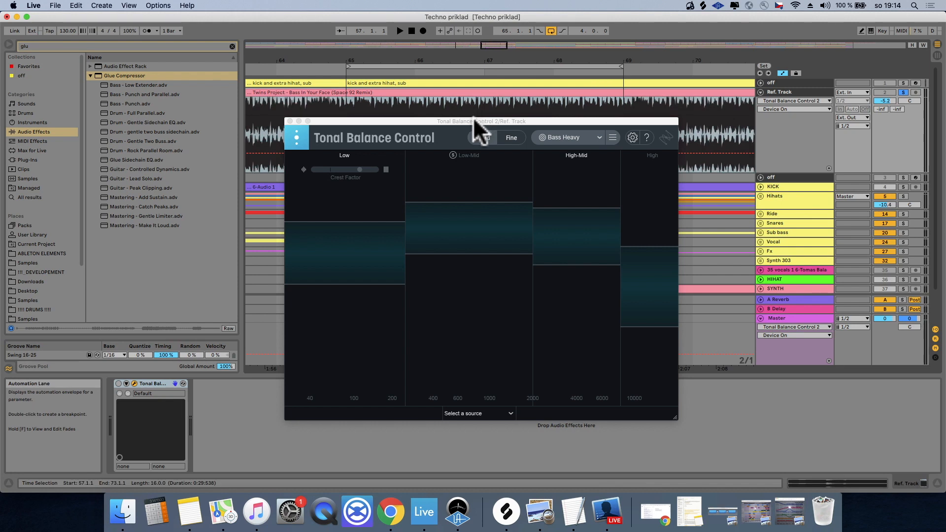
# - Delete Tonal Balance Control 2 from Ref. Track and place the insert marker at bar 65
pyautogui.moveTo(473, 117); pyautogui.dragTo(376, 303)
pyautogui.click(154, 380)
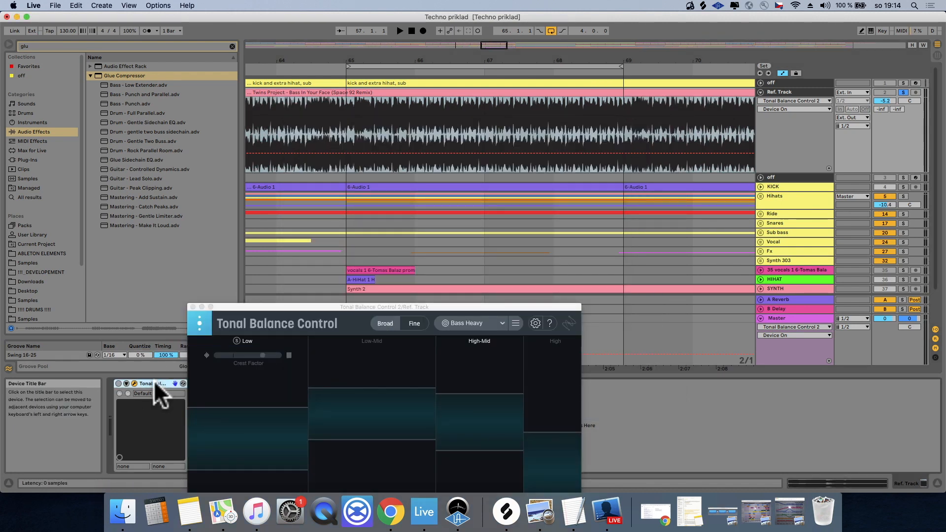
pyautogui.press('BackSpace')
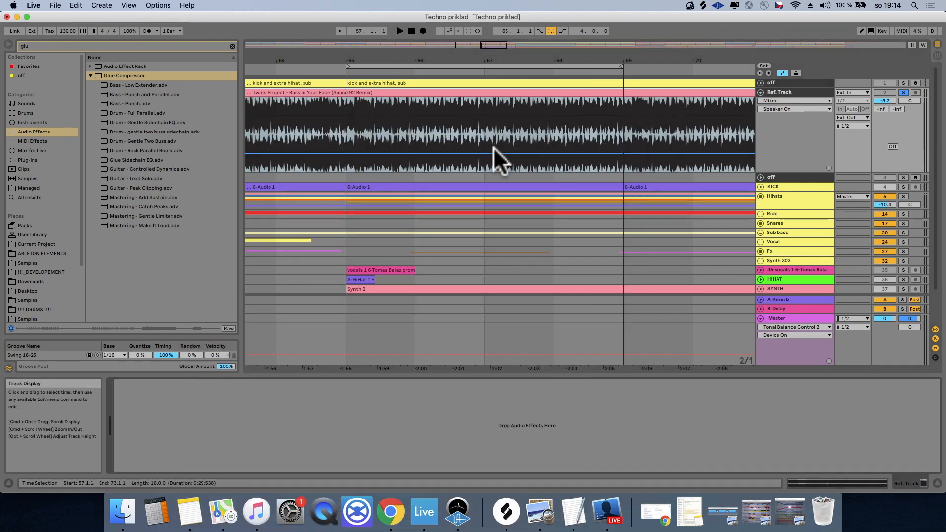
pyautogui.click(346, 120)
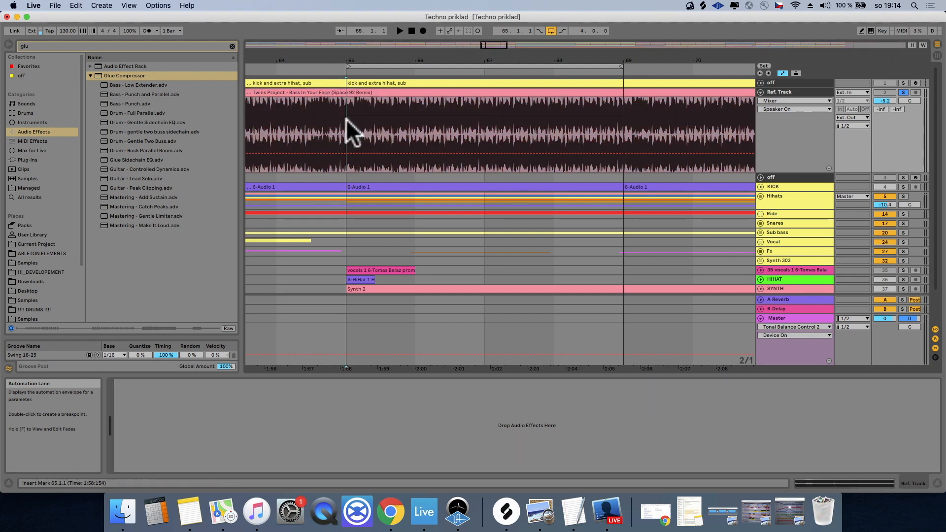
pyautogui.click(463, 92)
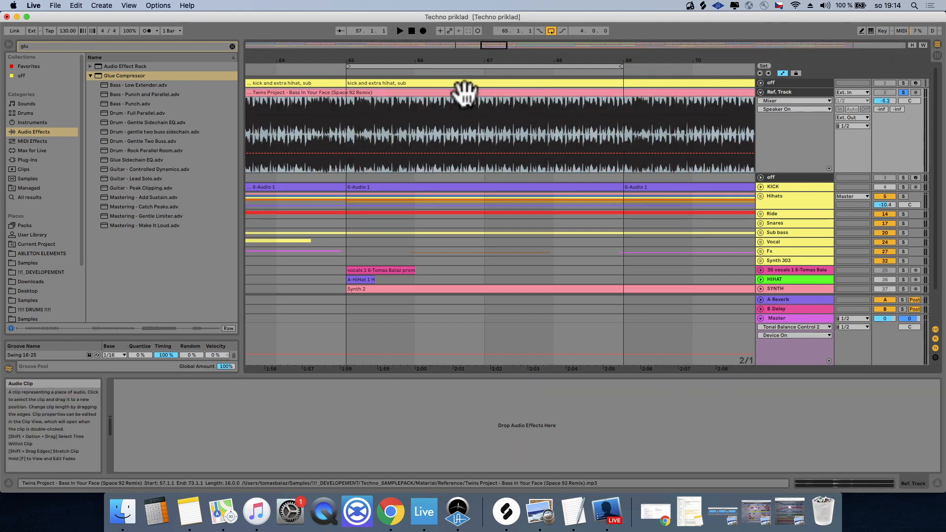
pyautogui.click(347, 132)
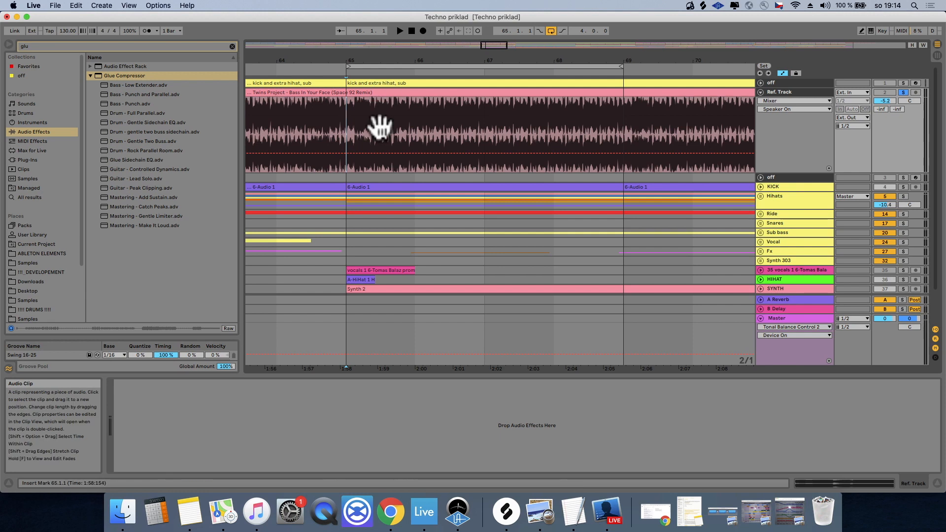
# - Look through the KICK and Ride devices, unsolo Ref. Track and play the mix from bar 65
pyautogui.click(794, 184)
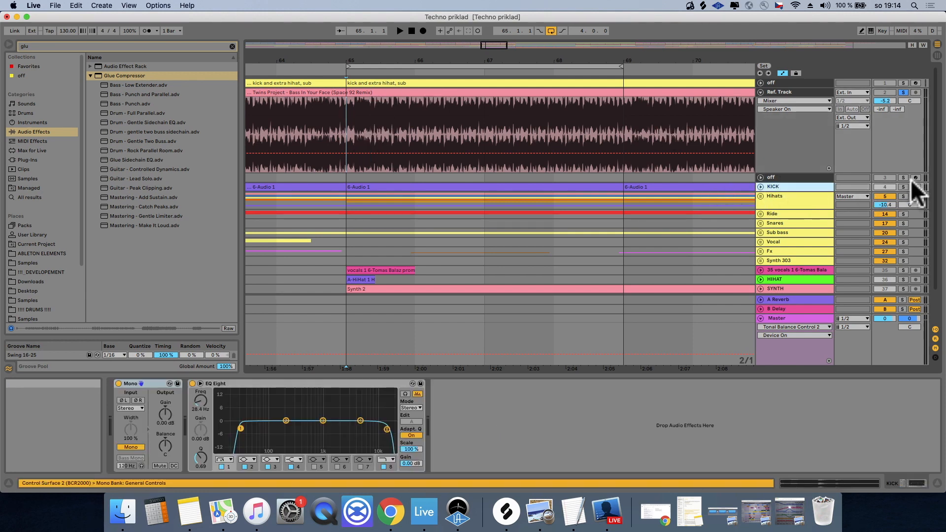
pyautogui.click(810, 214)
pyautogui.click(902, 93)
pyautogui.press('space')
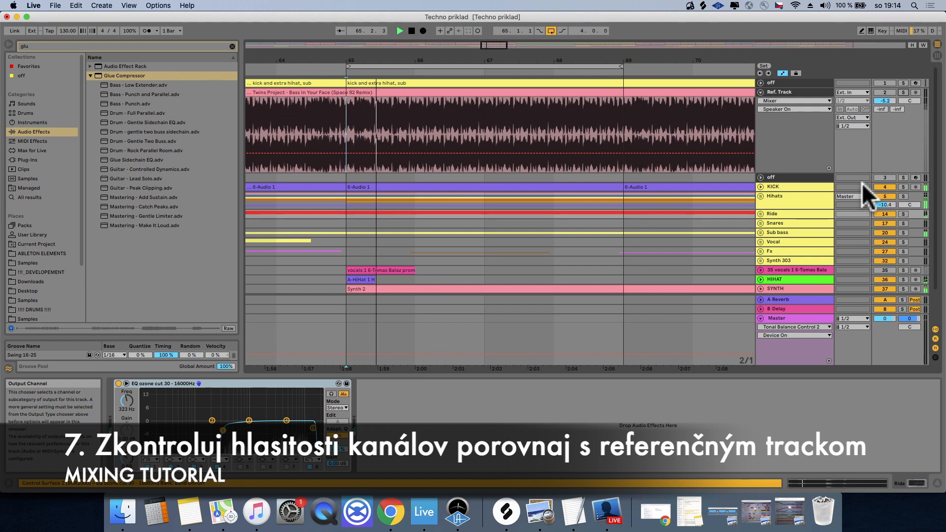
# - Delete the five extra tracks below Synth 303, from the vocals track through HIHAT, SYNTH and BASS to KICK\
pyautogui.scroll(-3, 811, 236)
pyautogui.click(810, 239)
pyautogui.keyDown('shift'); pyautogui.click(816, 267); pyautogui.keyUp('shift')
pyautogui.click(886, 268)
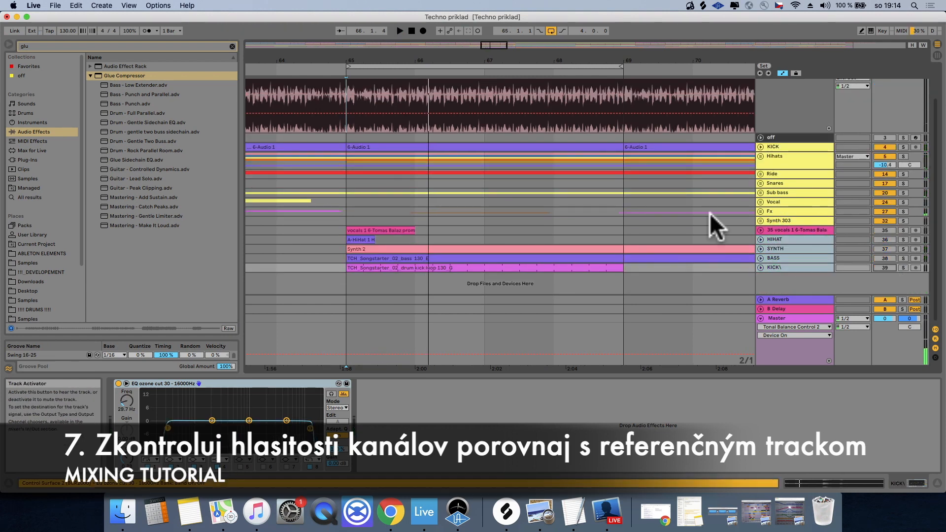
pyautogui.press('space')
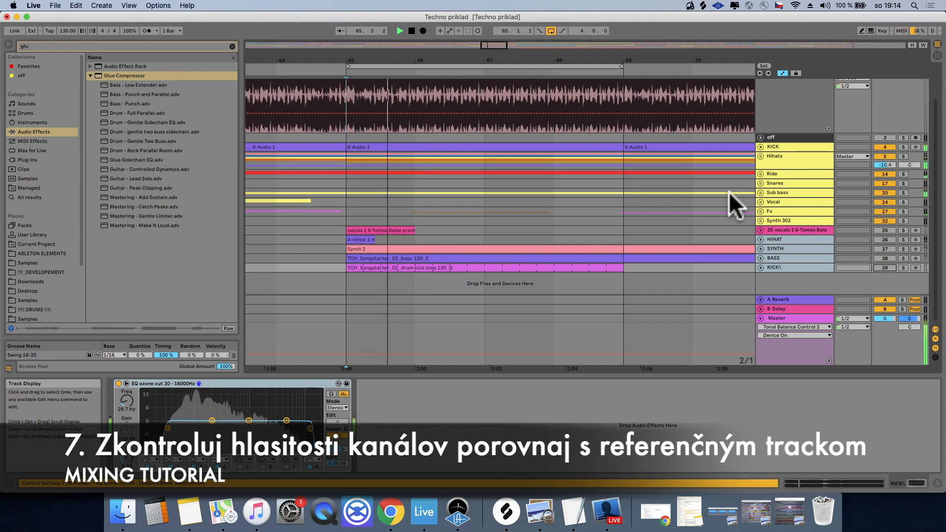
pyautogui.click(800, 231)
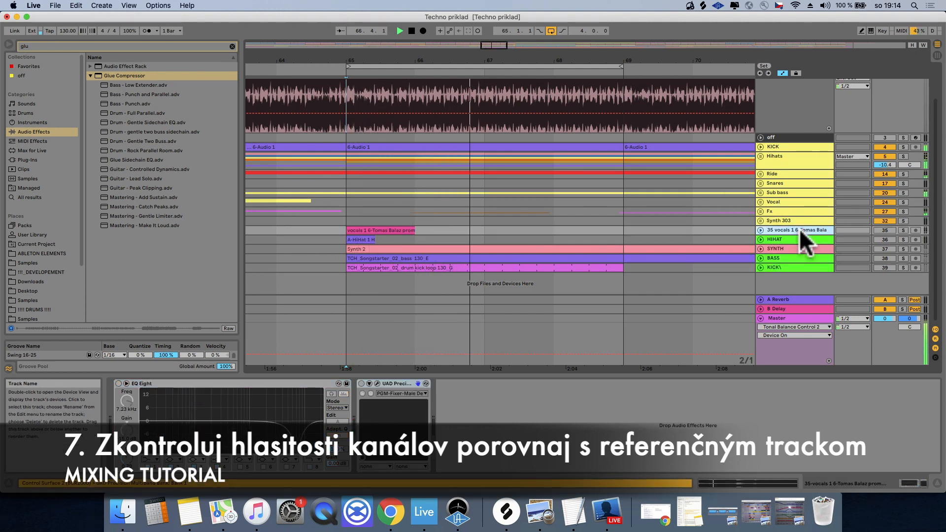
pyautogui.keyDown('shift'); pyautogui.click(797, 264); pyautogui.keyUp('shift')
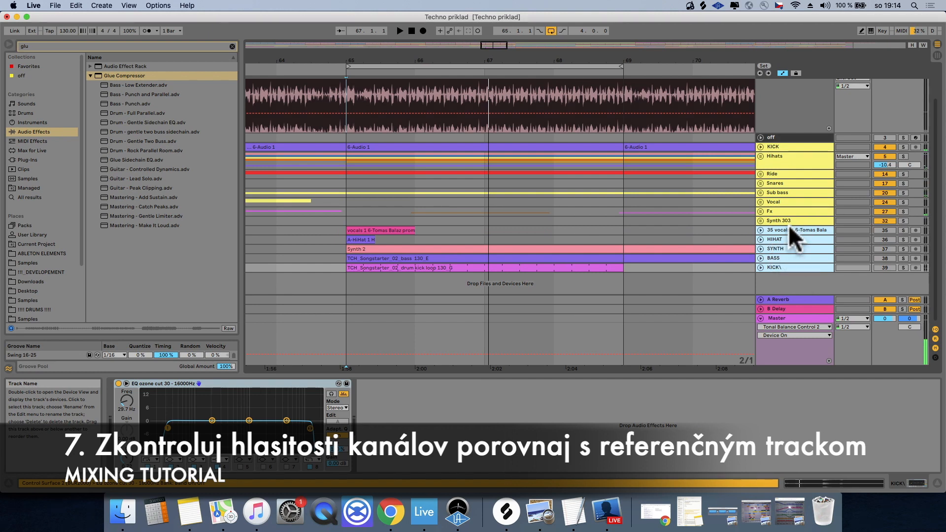
pyautogui.press('Delete')
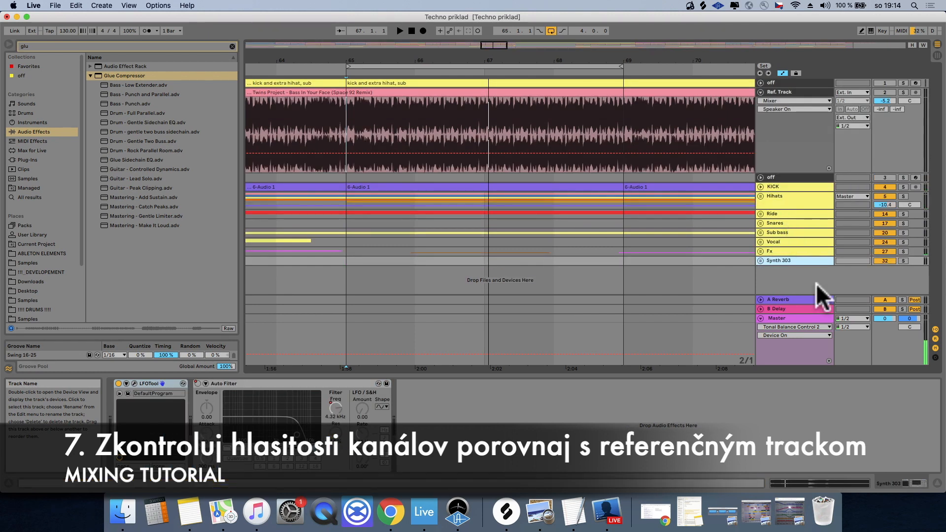
# - Play the loop with Master's devices shown, solo Ref. Track and raise its volume to -1.7 dB
pyautogui.click(782, 319)
pyautogui.press('space')
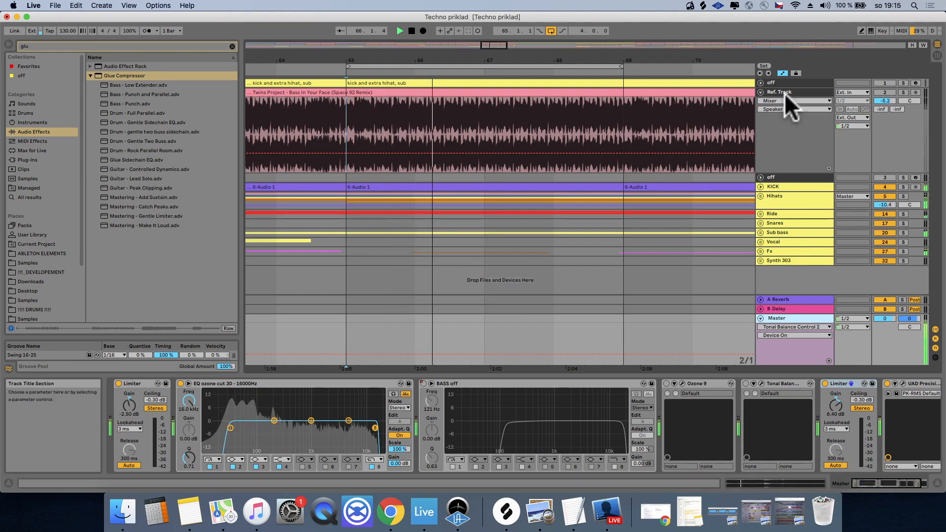
pyautogui.click(903, 91)
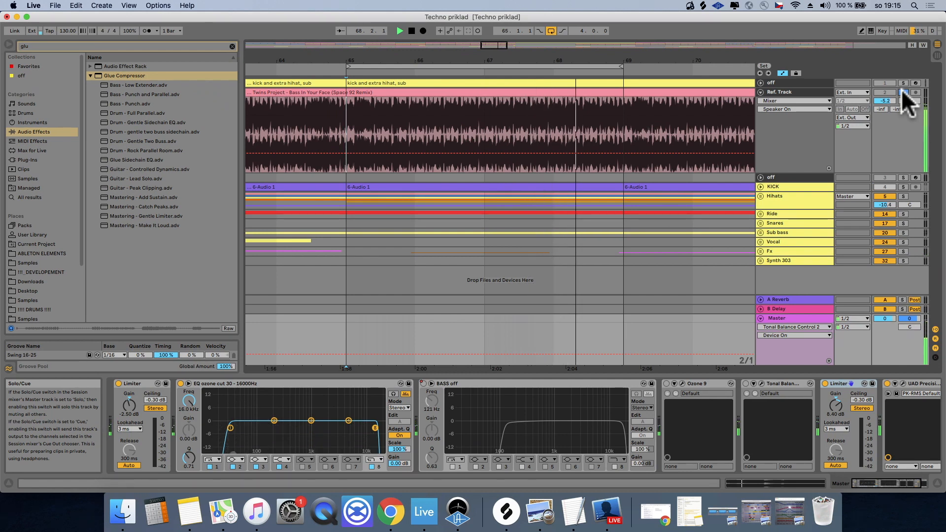
pyautogui.moveTo(891, 96); pyautogui.dragTo(891, 98)
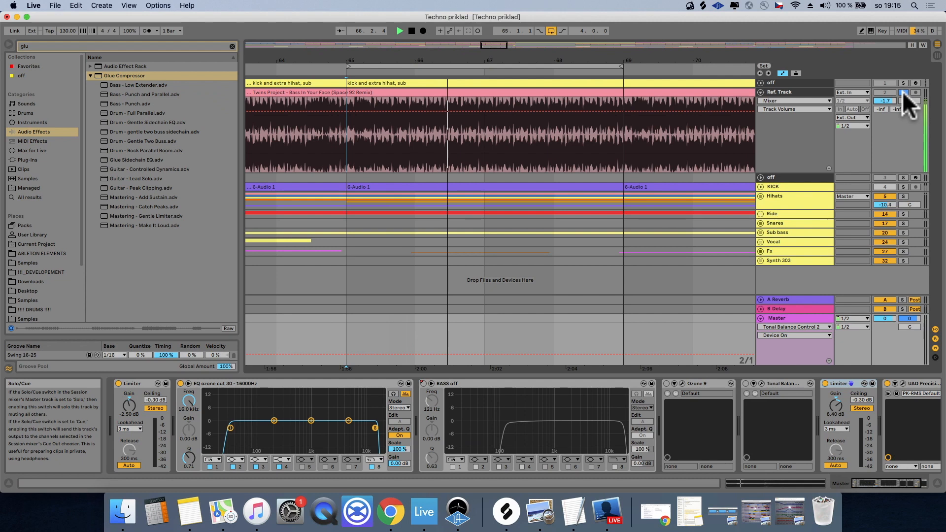
# - Compare the loudness of the mix and the reference by switching Ref. Track's solo off and on during playback
pyautogui.click(902, 93)
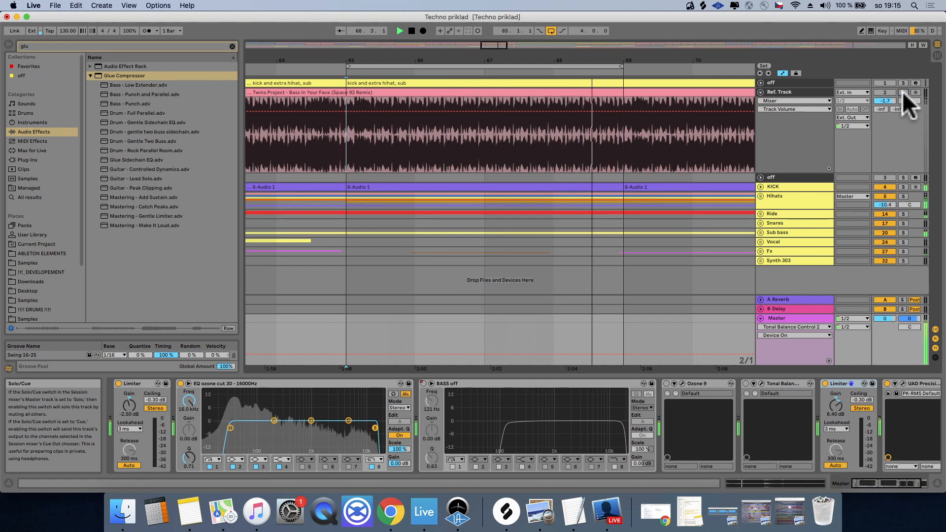
pyautogui.click(902, 92)
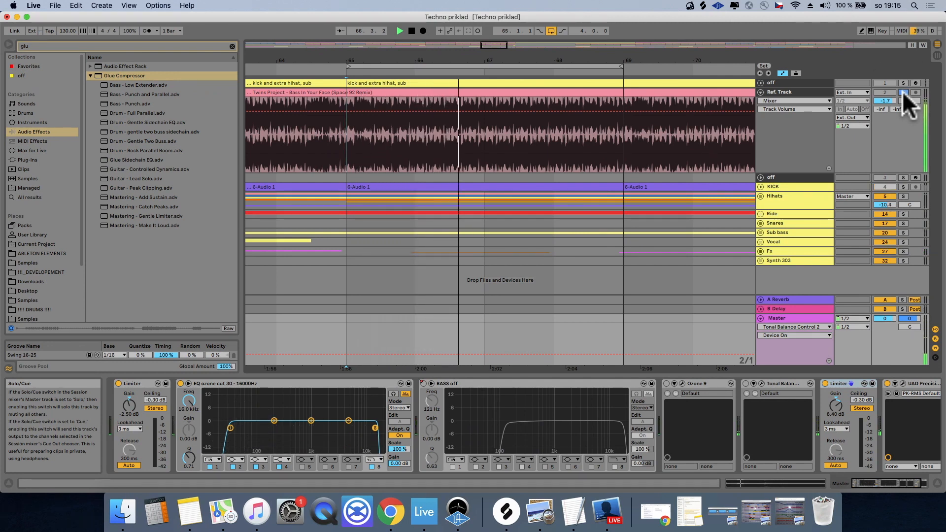
pyautogui.click(903, 92)
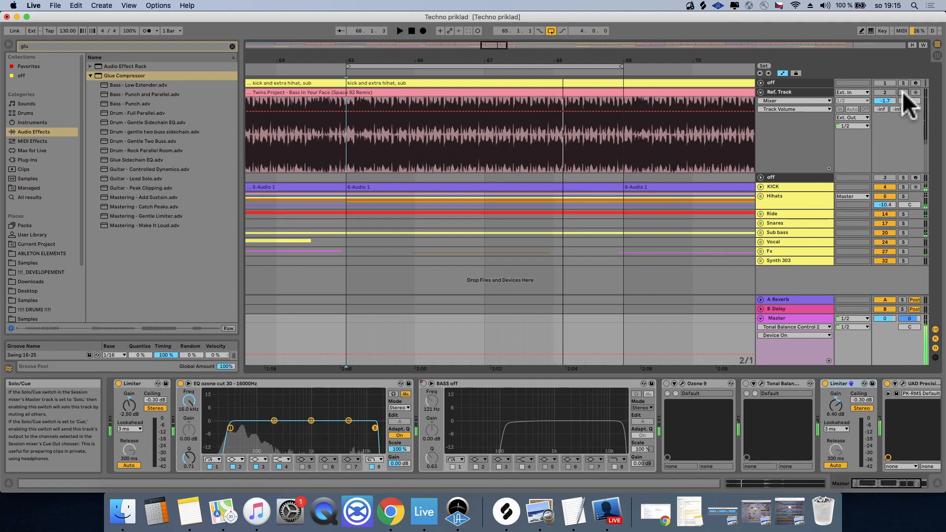
pyautogui.click(804, 89)
pyautogui.click(518, 95)
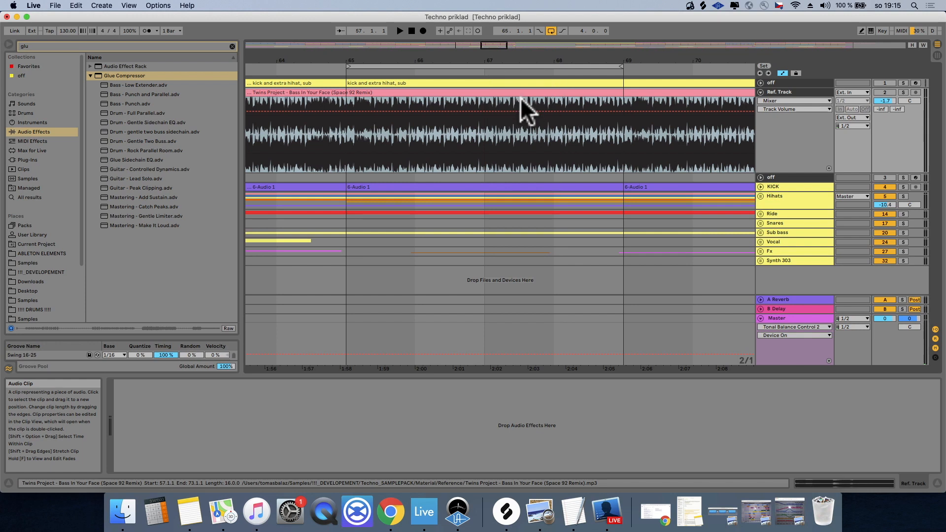
pyautogui.click(902, 94)
pyautogui.click(903, 93)
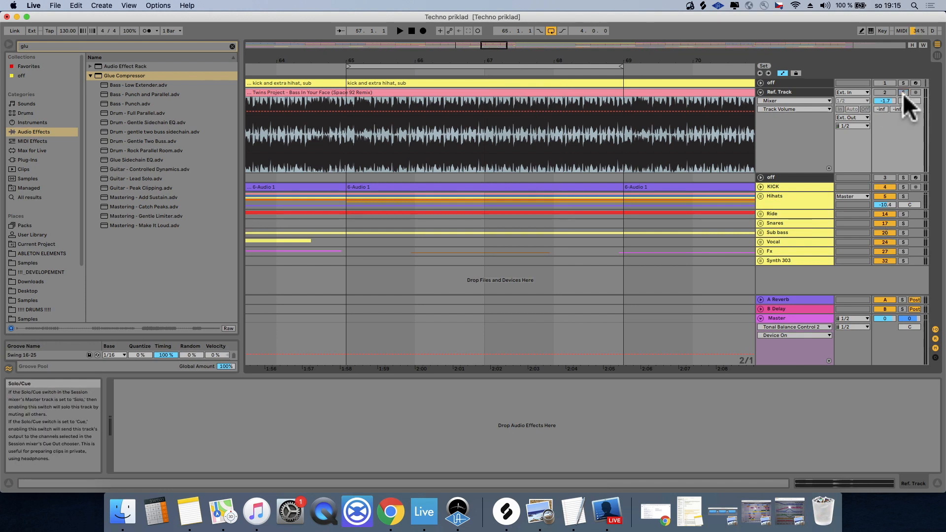
# - Review the device chains on the KICK, Hihats, Snares and Sub bass tracks
pyautogui.click(791, 188)
pyautogui.click(792, 196)
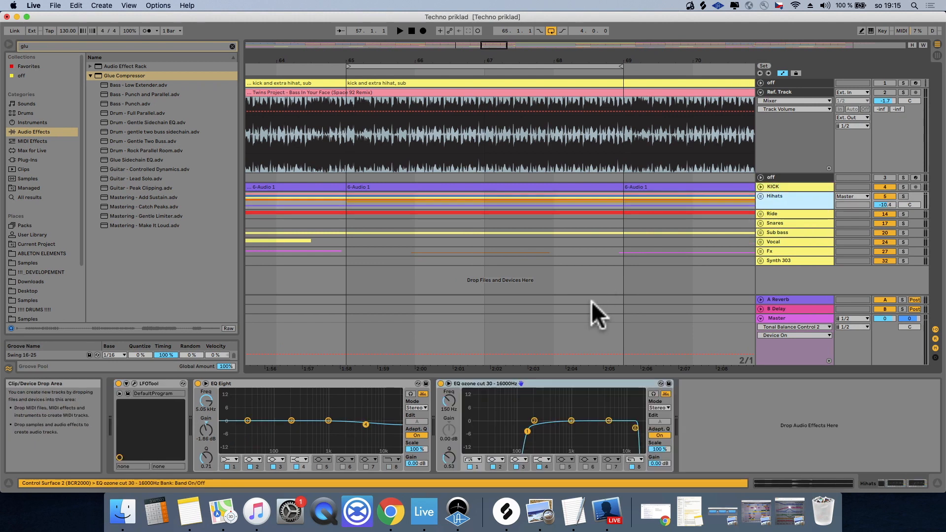
pyautogui.click(787, 217)
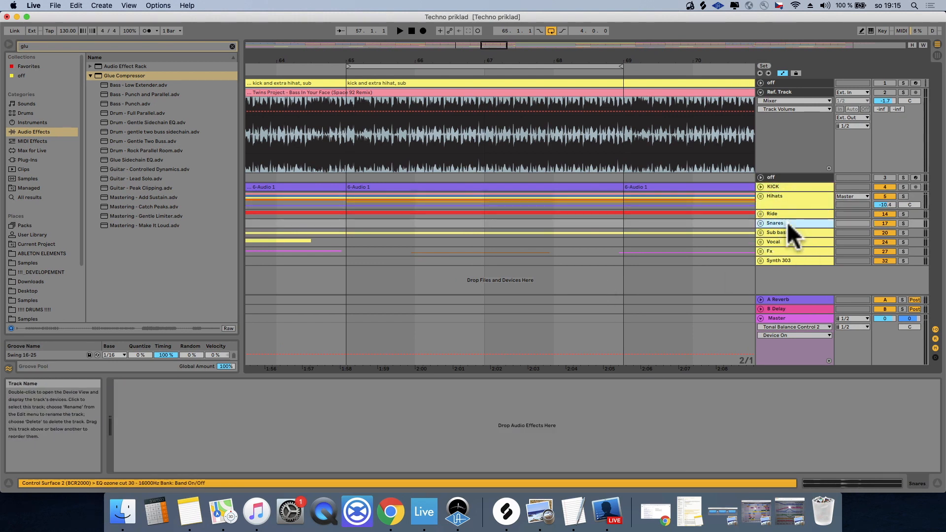
pyautogui.click(782, 233)
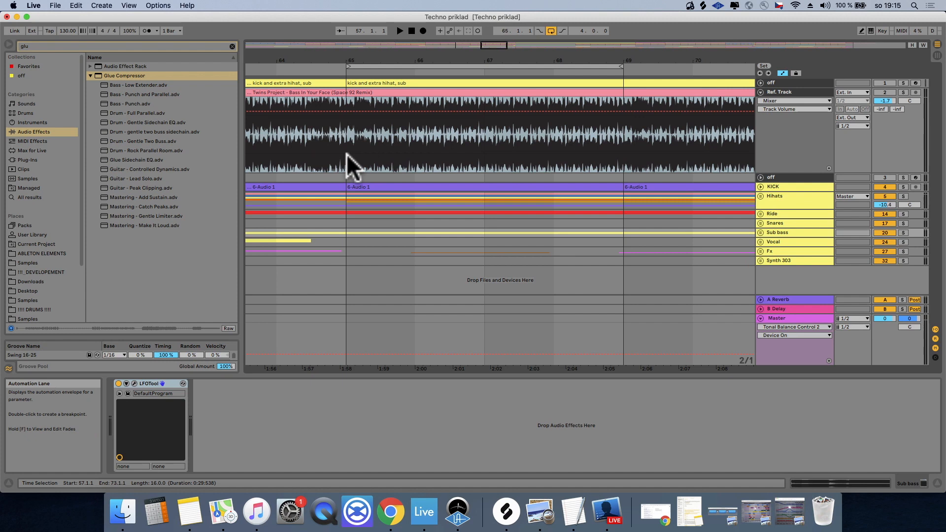
# - Select bars 65 to 69 on Ref. Track, show KICK's devices and return the insert marker to bar 65
pyautogui.moveTo(347, 154); pyautogui.dragTo(599, 86)
pyautogui.click(785, 186)
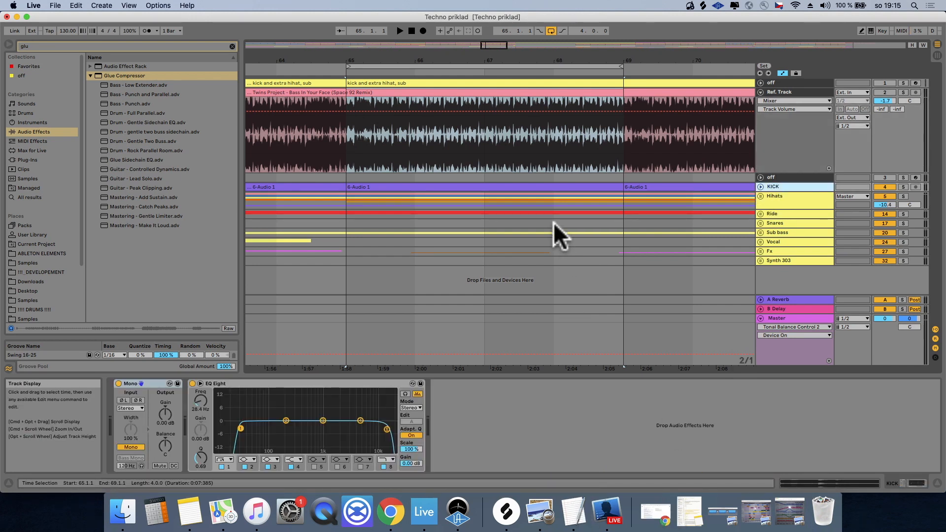
pyautogui.click(378, 146)
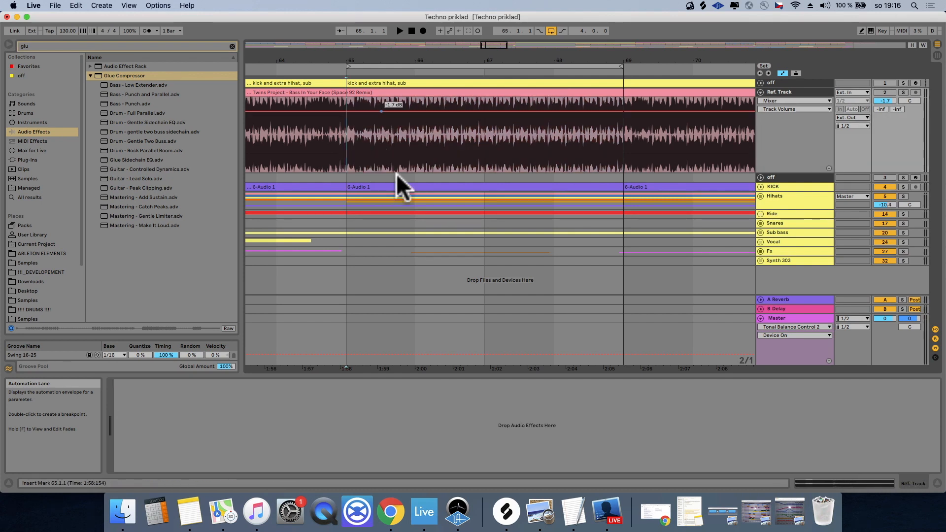
# - Switch to the prazdny.txt checklist in TextEdit and highlight point 8 about TONAL BALANCE CONTROL
pyautogui.click(571, 509)
pyautogui.click(565, 168)
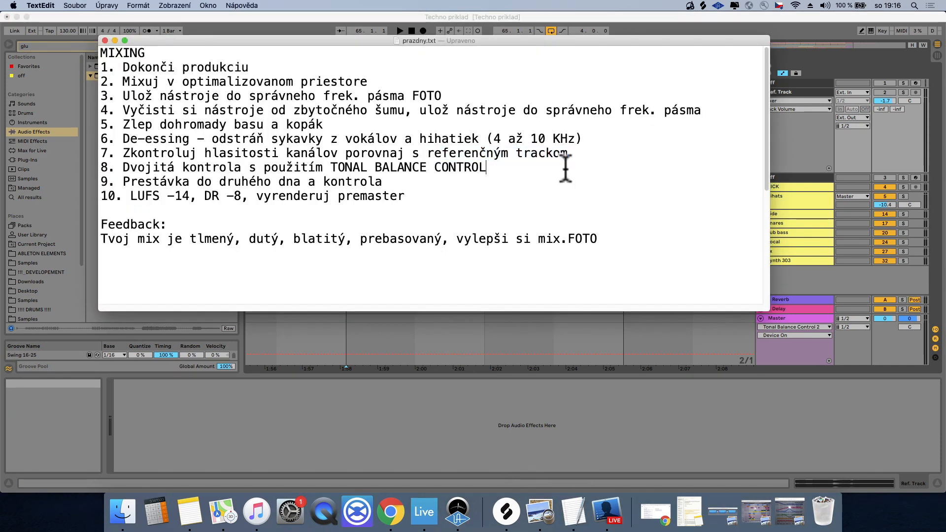
pyautogui.moveTo(535, 174); pyautogui.dragTo(87, 164)
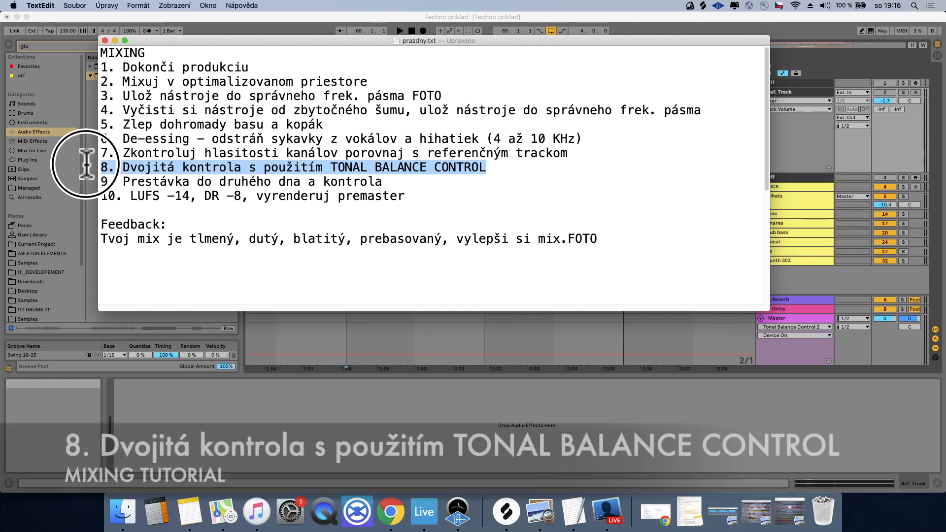
pyautogui.click(523, 168)
# - Return to Live and select bars 65 to 67 on Ref. Track
pyautogui.click(798, 92)
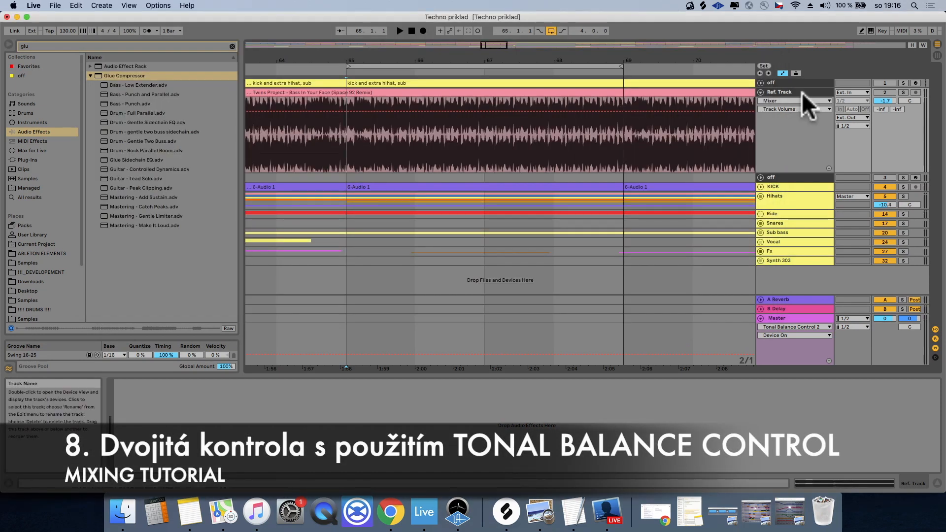
pyautogui.click(805, 90)
pyautogui.click(805, 90)
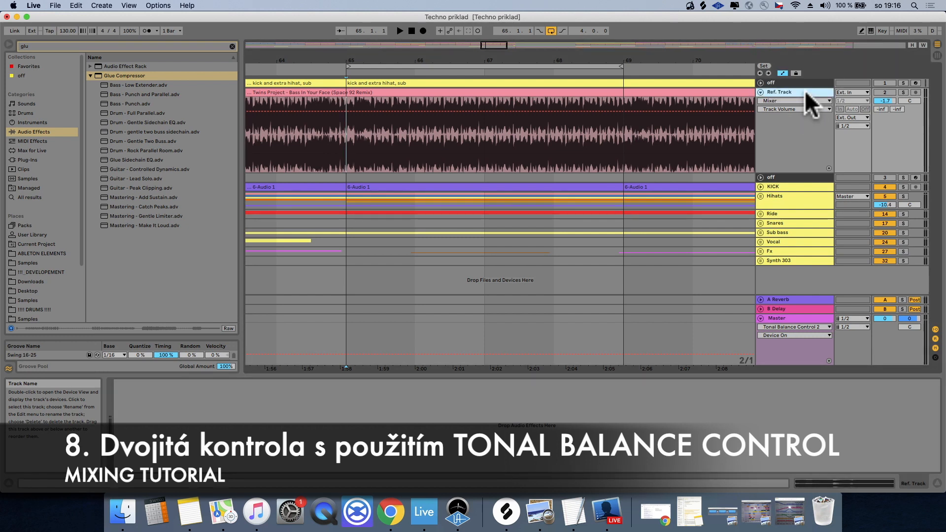
pyautogui.moveTo(356, 138); pyautogui.dragTo(486, 148)
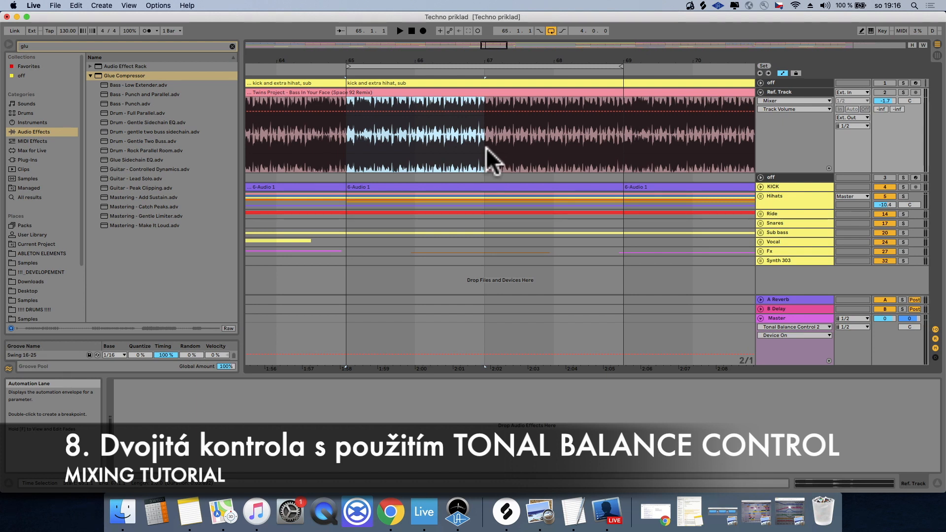
pyautogui.click(359, 92)
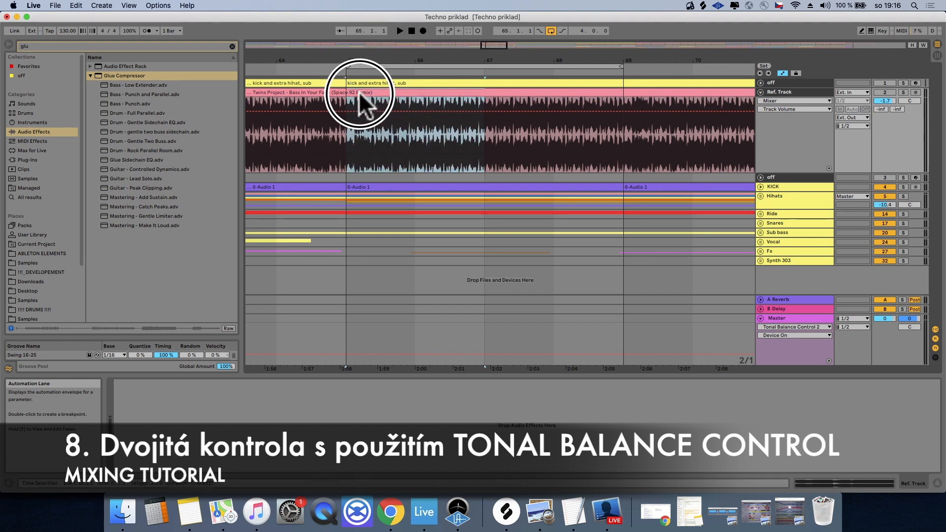
pyautogui.click(793, 93)
# - Activate Tonal Balance Control 2 on Master, move its window over the arrangement and play the mix against the Bass Heavy target
pyautogui.click(799, 317)
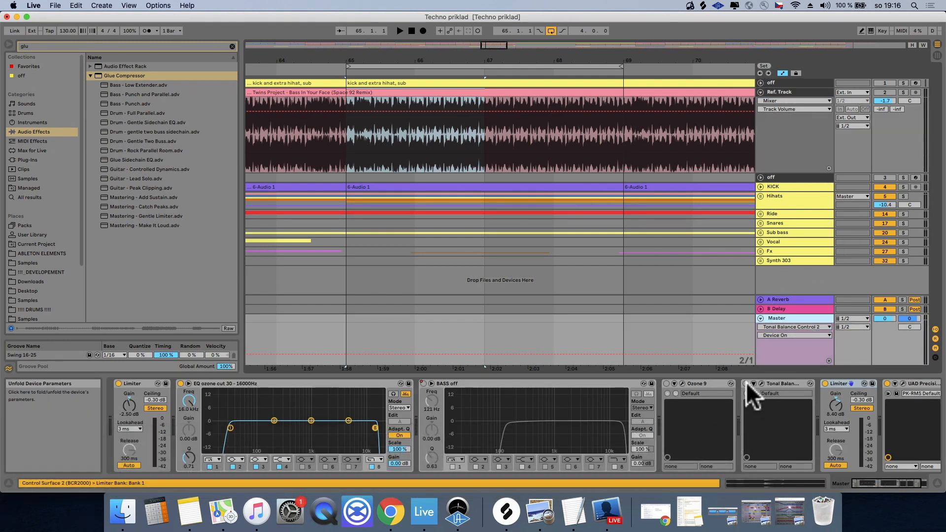
pyautogui.click(746, 383)
pyautogui.click(762, 382)
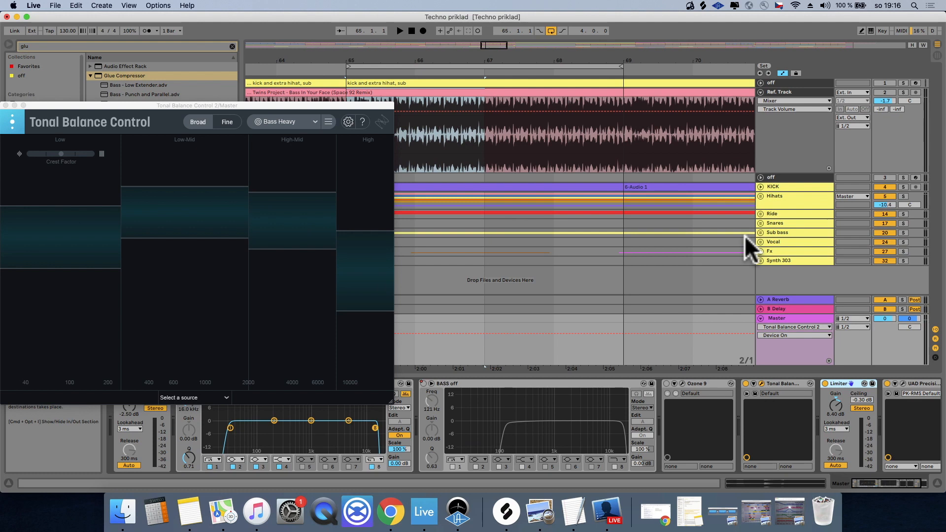
pyautogui.press('space')
pyautogui.moveTo(335, 102); pyautogui.dragTo(592, 81)
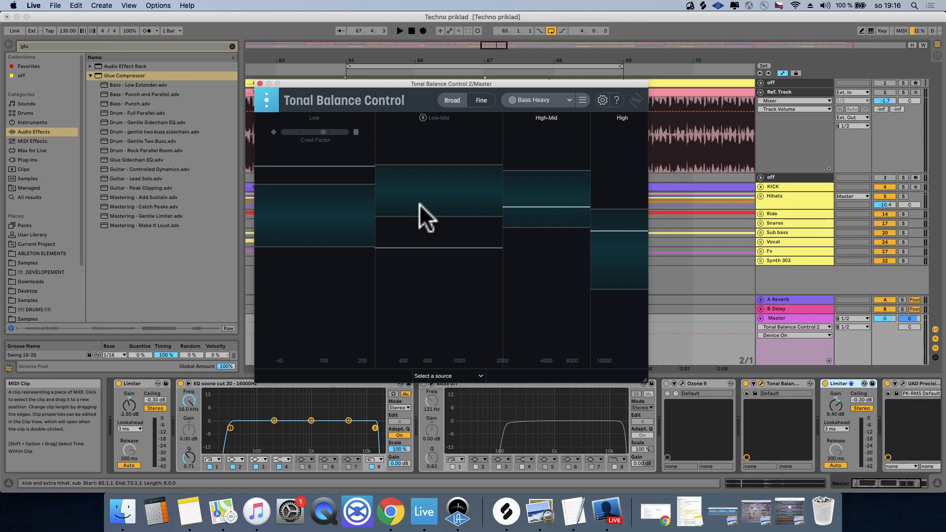
# - Move to a later section of the arrangement and loop bars 101 to 105
pyautogui.moveTo(543, 61); pyautogui.dragTo(545, 62)
pyautogui.moveTo(432, 66); pyautogui.dragTo(511, 13)
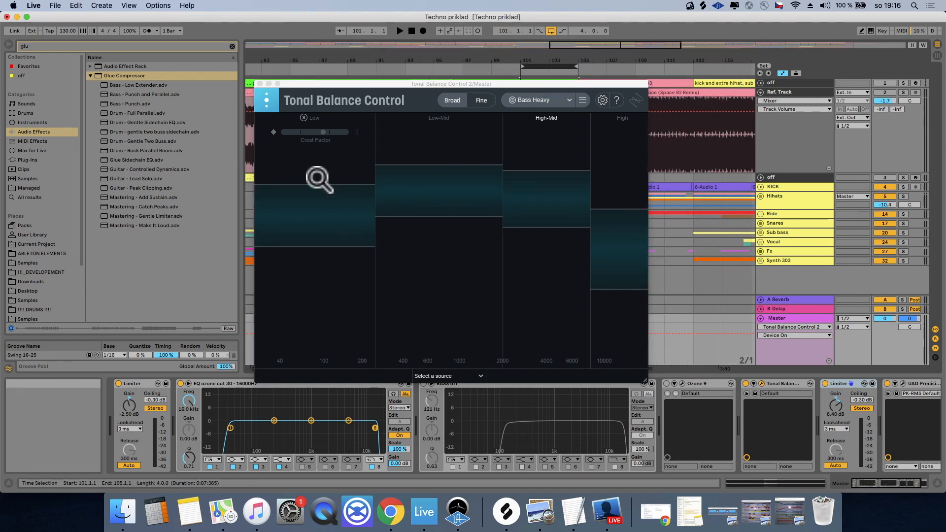
# - Play bars 101 to 105, loop and play bars 117 to 121 against the Bass Heavy target, repositioning the Tonal Balance Control window
pyautogui.press('space')
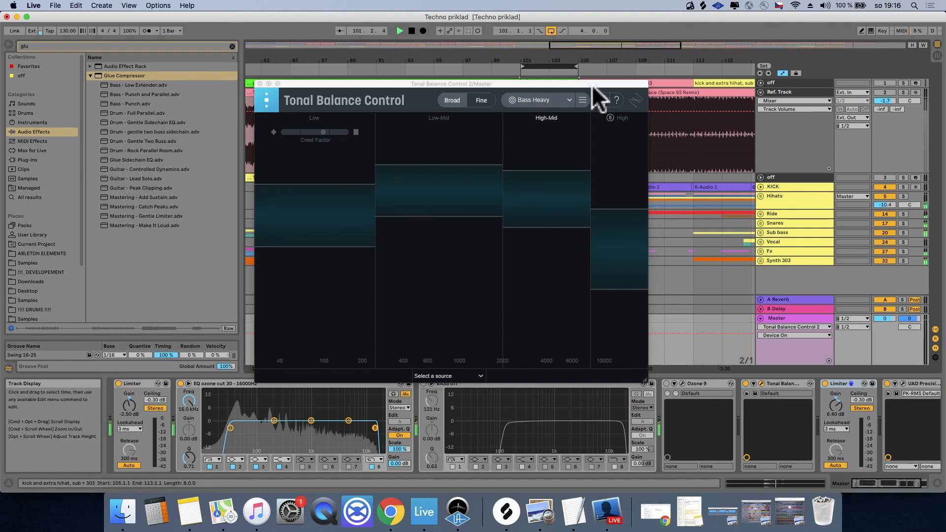
pyautogui.moveTo(593, 85); pyautogui.dragTo(303, 164)
pyautogui.moveTo(562, 68); pyautogui.dragTo(563, 97)
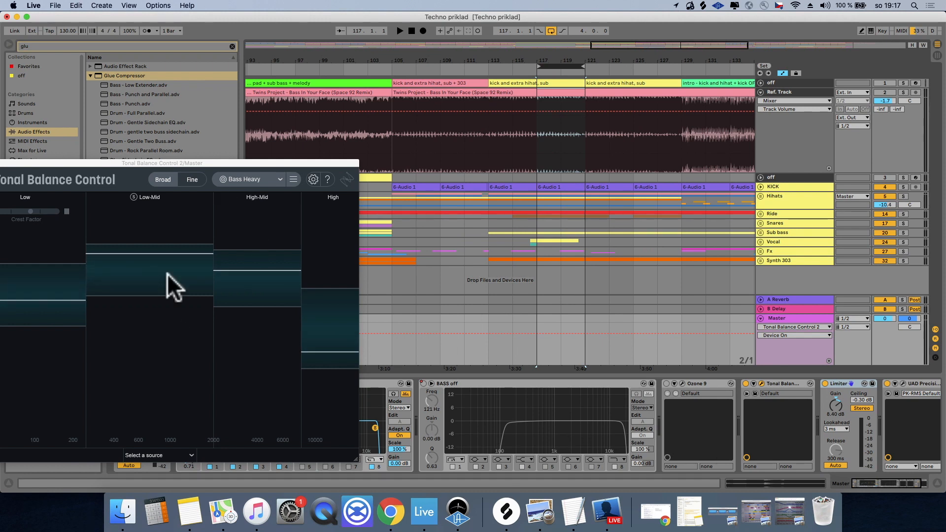
pyautogui.moveTo(561, 61); pyautogui.dragTo(564, 68)
pyautogui.press('space')
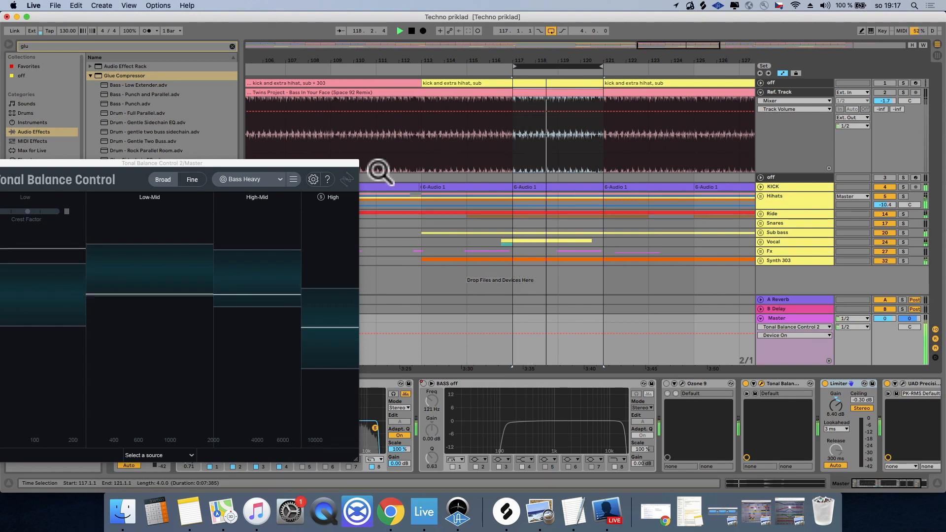
pyautogui.moveTo(351, 165); pyautogui.dragTo(501, 145)
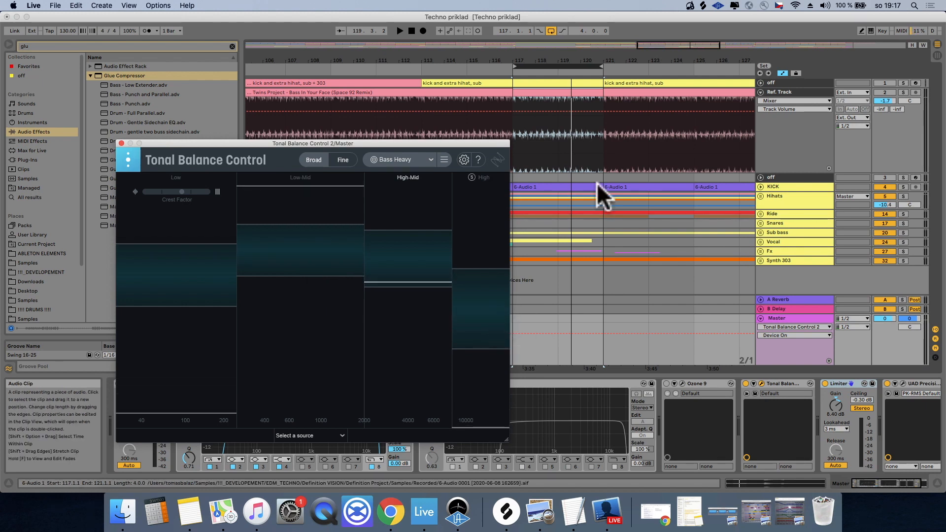
# - Select Ref. Track and mark the looped time range of bars 117 to 121 in the arrangement
pyautogui.click(810, 90)
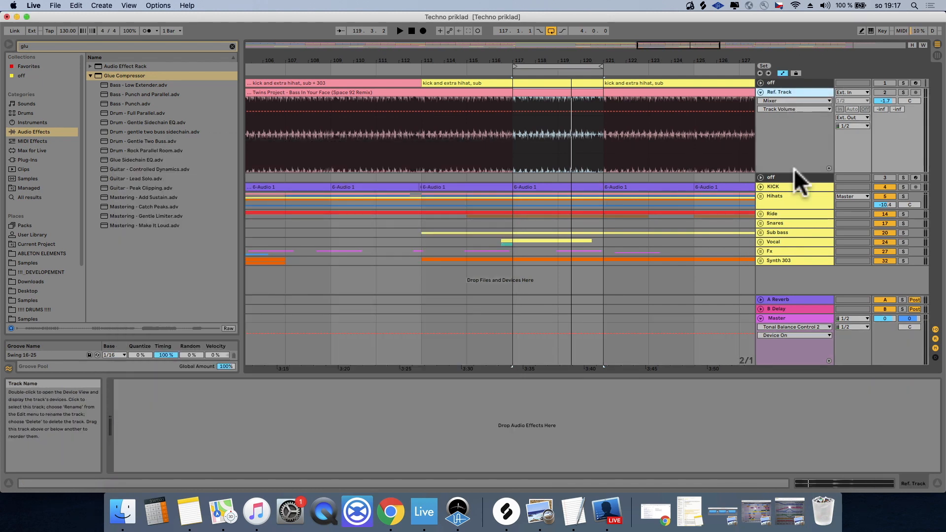
pyautogui.click(551, 66)
pyautogui.moveTo(554, 57); pyautogui.dragTo(553, 117)
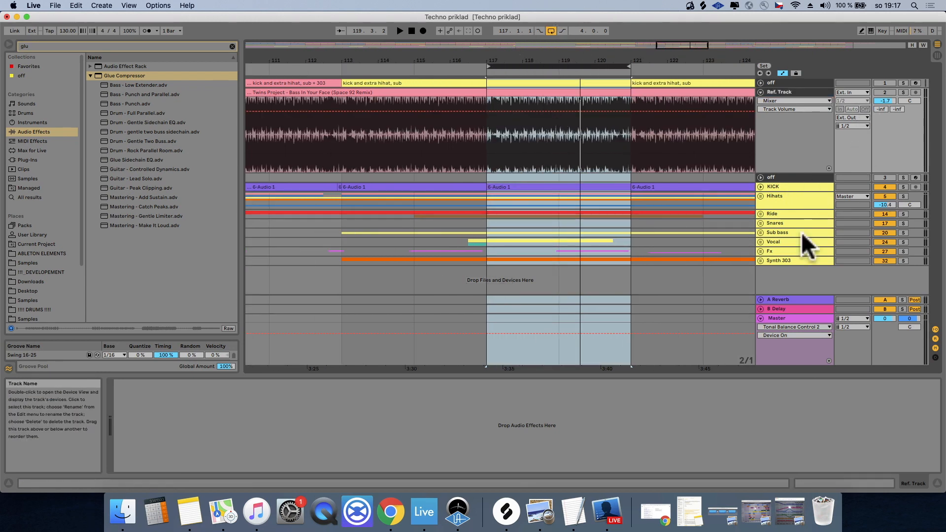
# - Show the device chain of the Master track and deactivate Tonal Balance Control 2
pyautogui.click(780, 93)
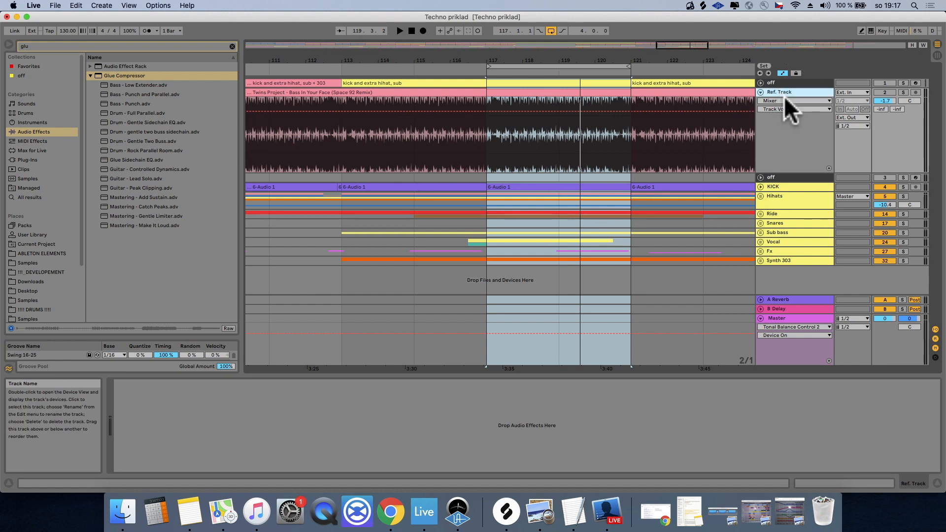
pyautogui.doubleClick(794, 317)
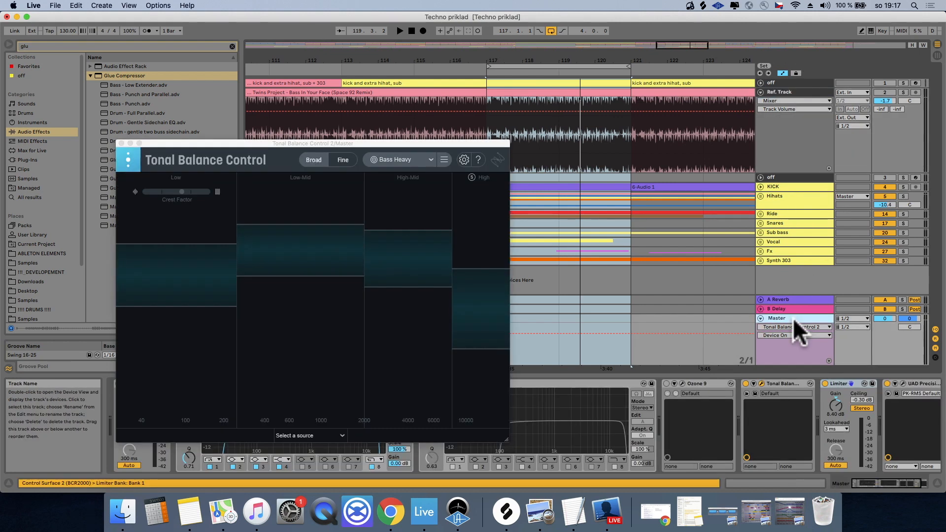
pyautogui.click(746, 384)
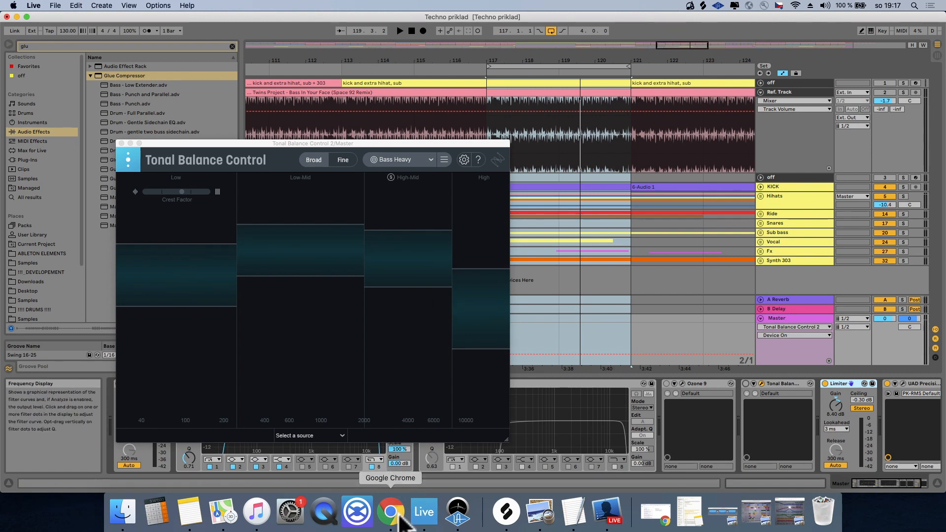
# - Switch to the prazdny.txt checklist in TextEdit and highlight points 8, 9 and 10 one after another
pyautogui.click(572, 513)
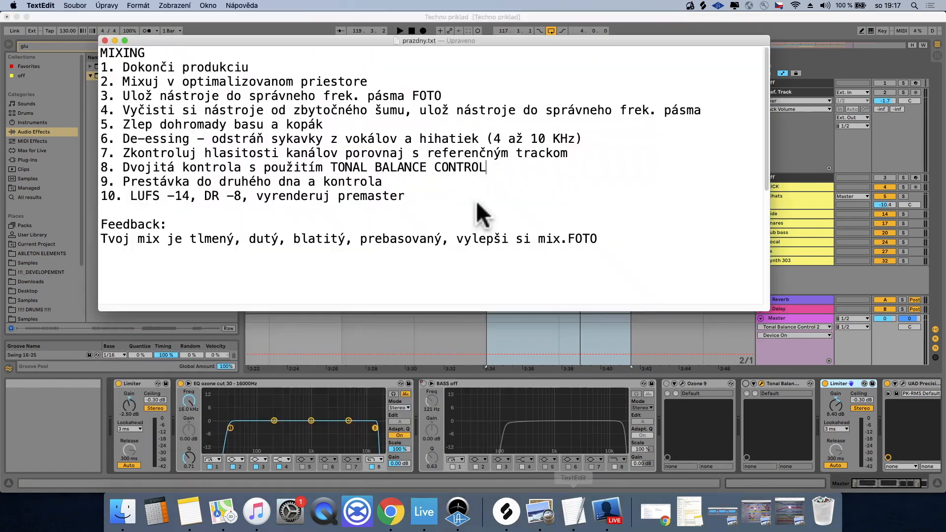
pyautogui.moveTo(513, 169); pyautogui.dragTo(100, 172)
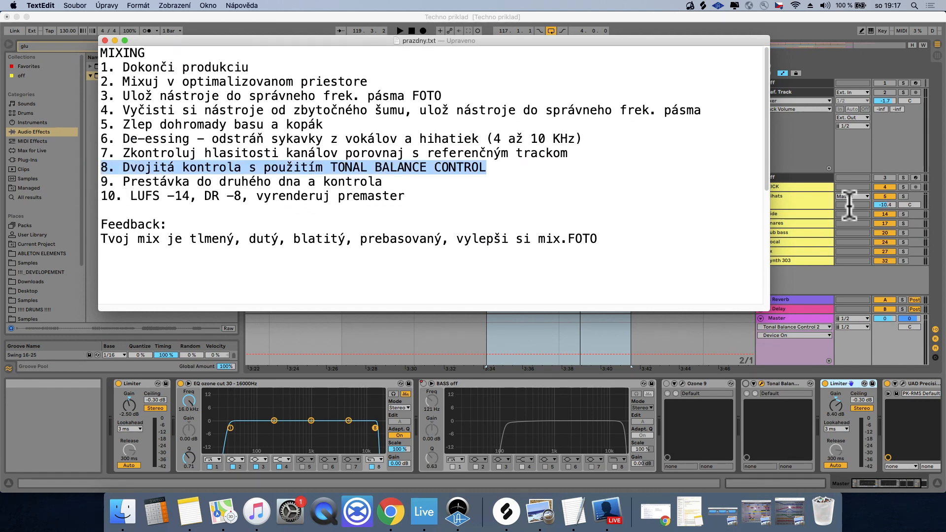
pyautogui.tripleClick(355, 187)
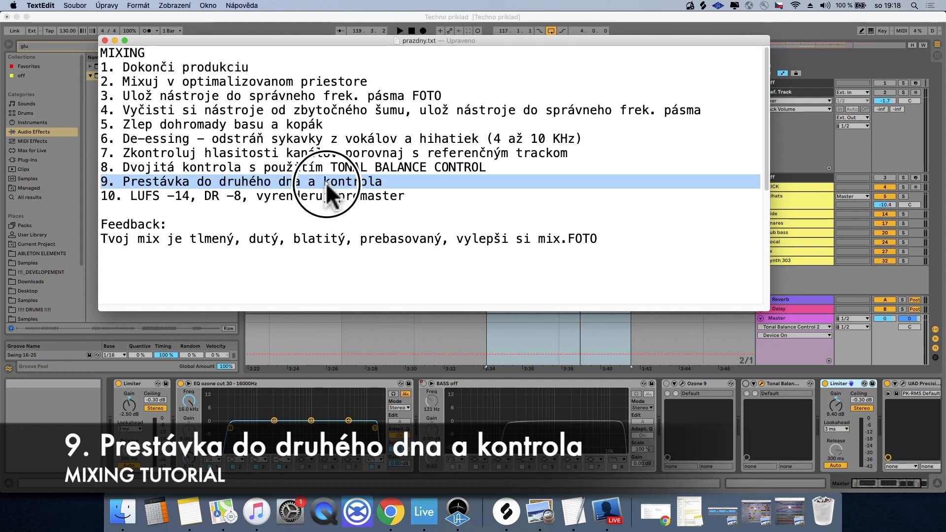
pyautogui.tripleClick(333, 199)
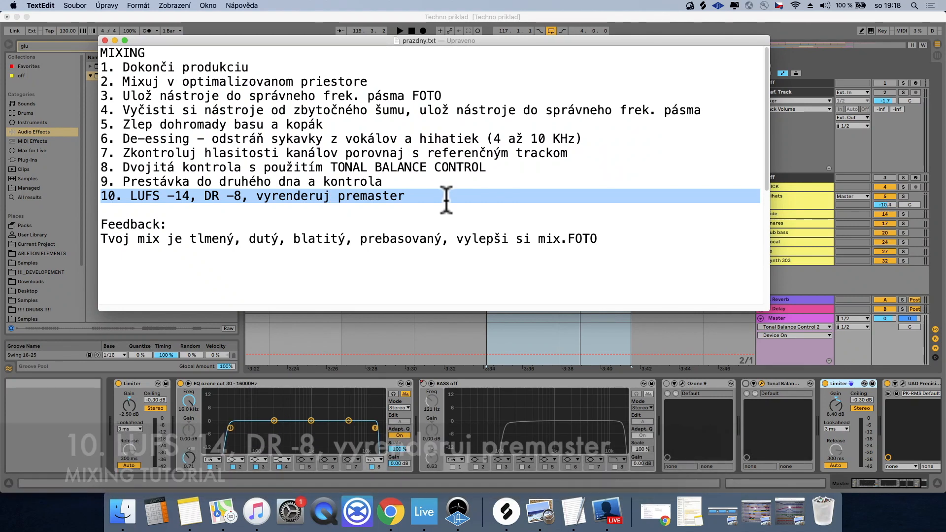
pyautogui.click(901, 484)
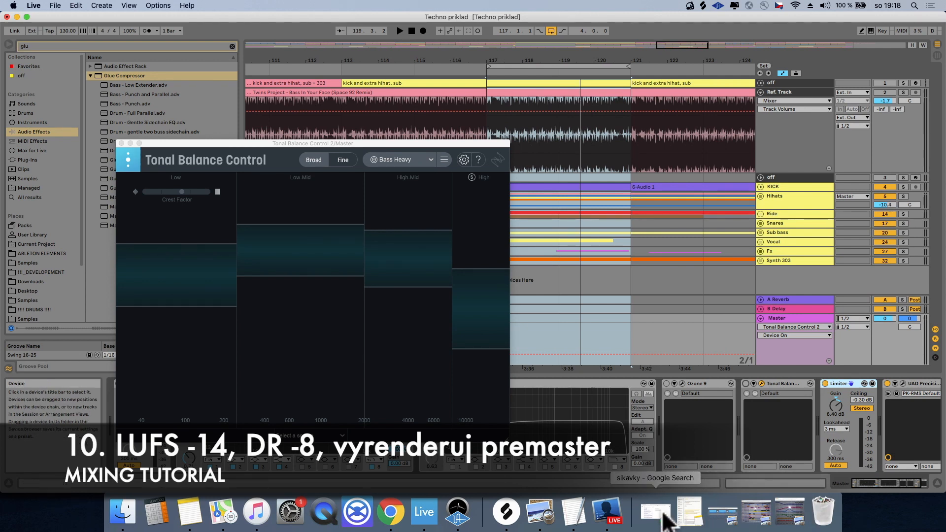
pyautogui.click(648, 512)
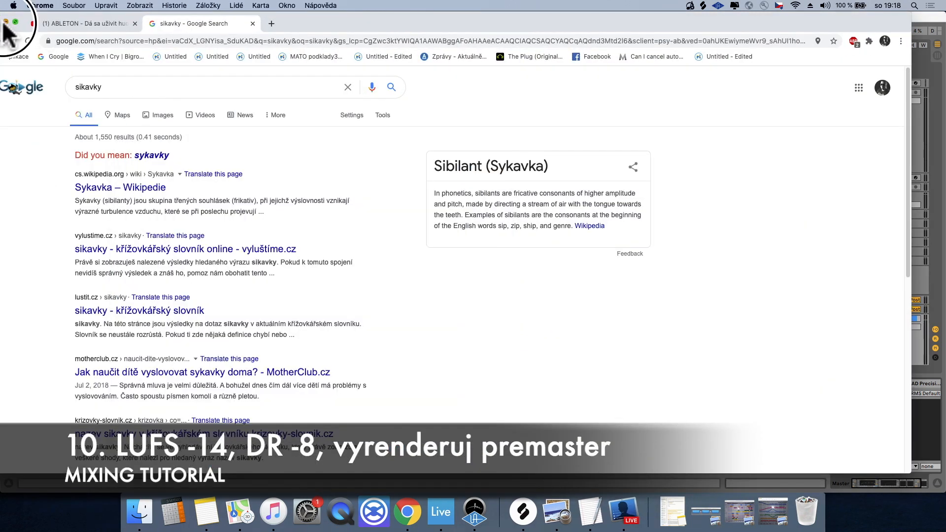
pyautogui.click(5, 22)
# - Return to the prazdny.txt checklist in TextEdit and highlight point 10 about LUFS -14, DR -8 and rendering the premaster
pyautogui.click(575, 511)
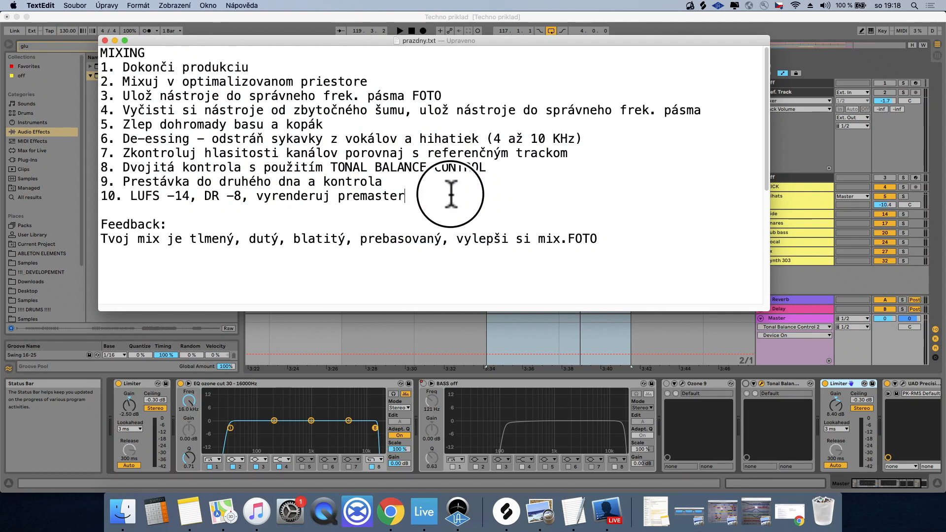
pyautogui.moveTo(450, 194); pyautogui.dragTo(167, 195)
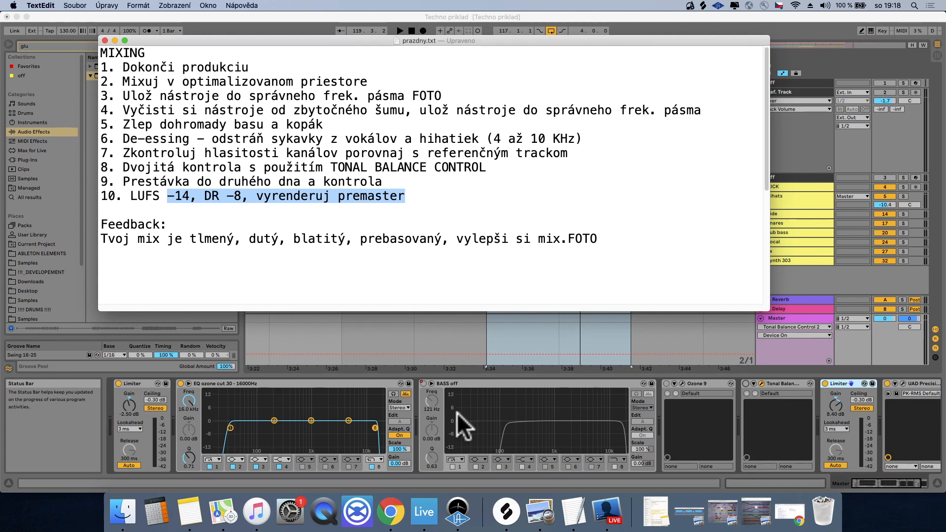
pyautogui.click(854, 481)
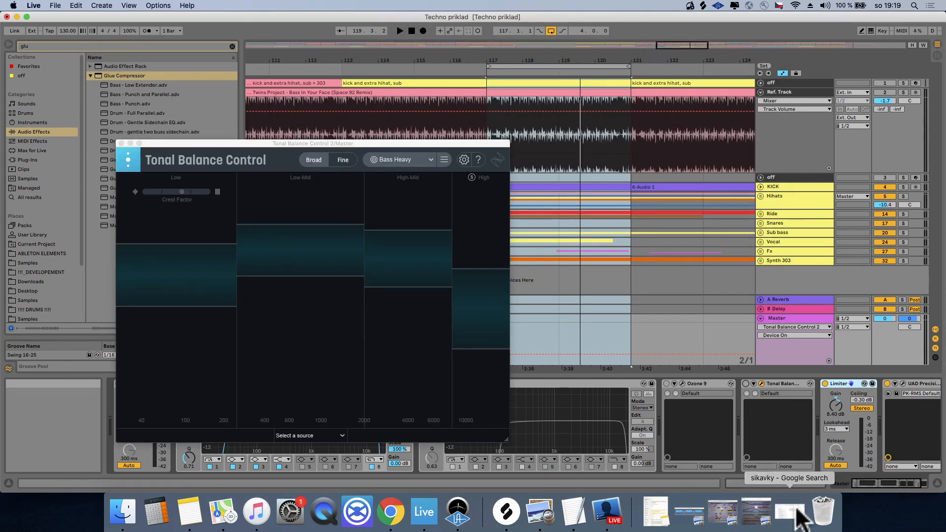
pyautogui.click(572, 510)
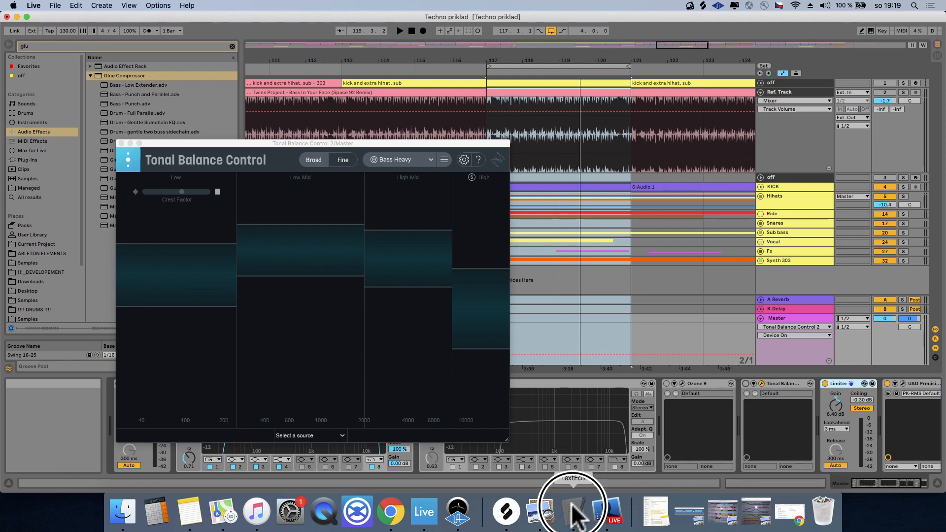
pyautogui.click(139, 204)
pyautogui.doubleClick(138, 198)
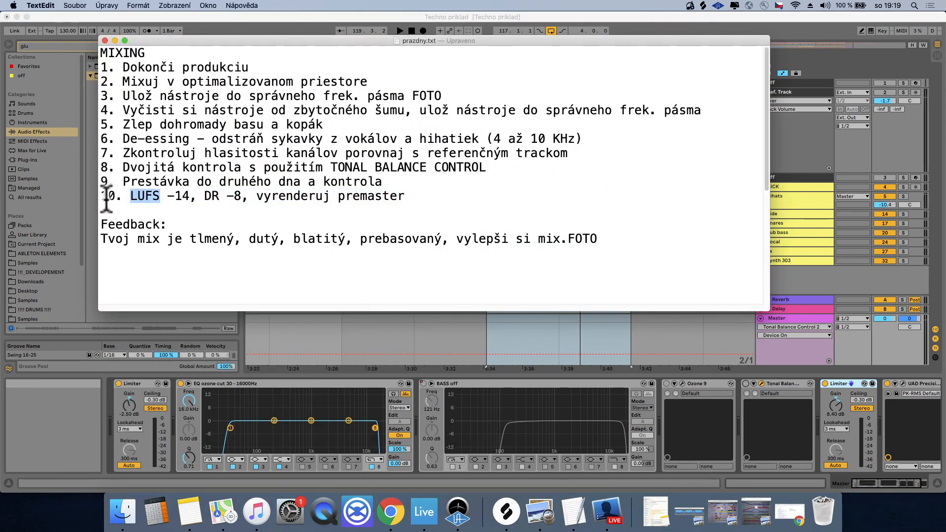
pyautogui.moveTo(102, 197); pyautogui.dragTo(426, 202)
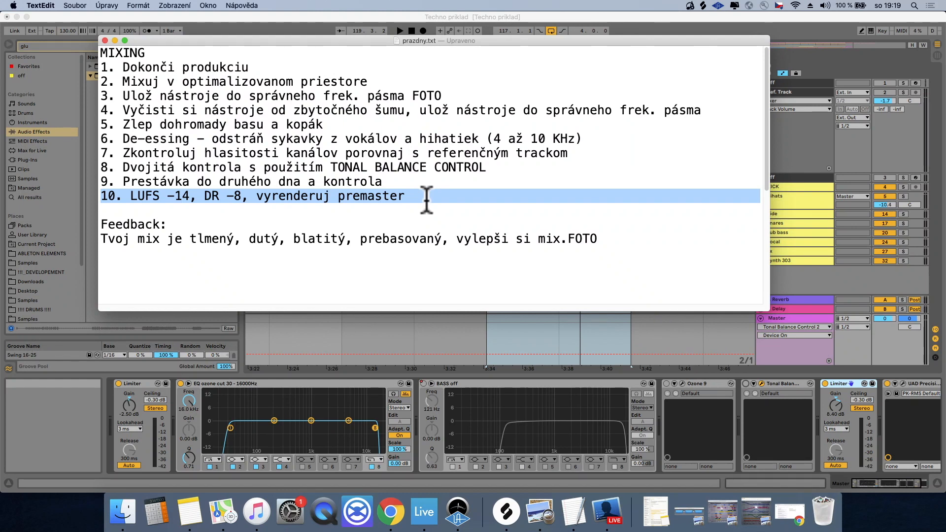
# - Show the Feedback section below the checklist and highlight its terms in turn, from dutý and blatitý through prebasovaný to mix.FOTO
pyautogui.scroll(-1, 427, 200)
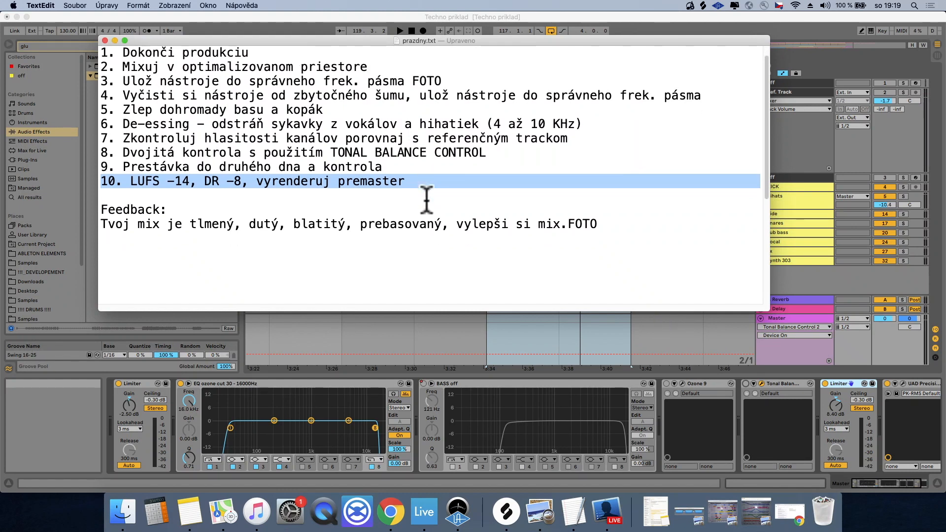
pyautogui.click(433, 196)
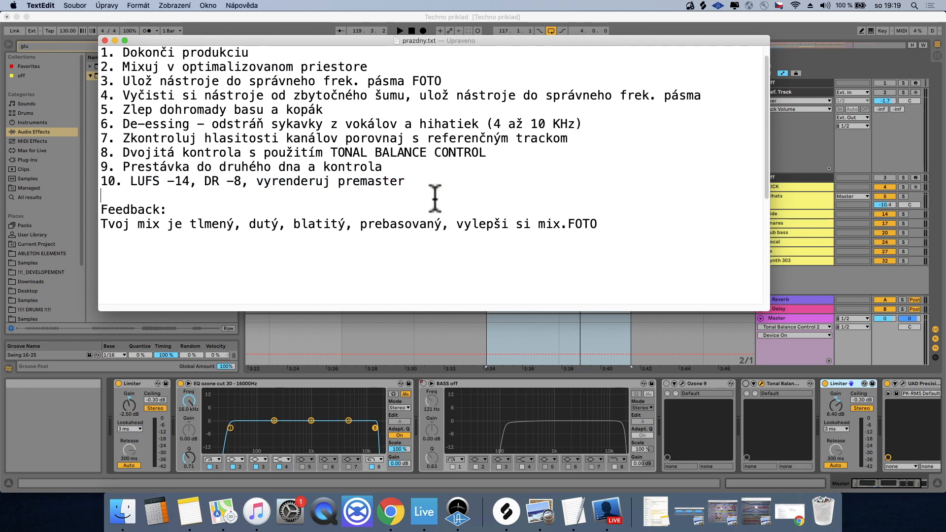
pyautogui.scroll(-1, 434, 200)
pyautogui.scroll(-5, 434, 200)
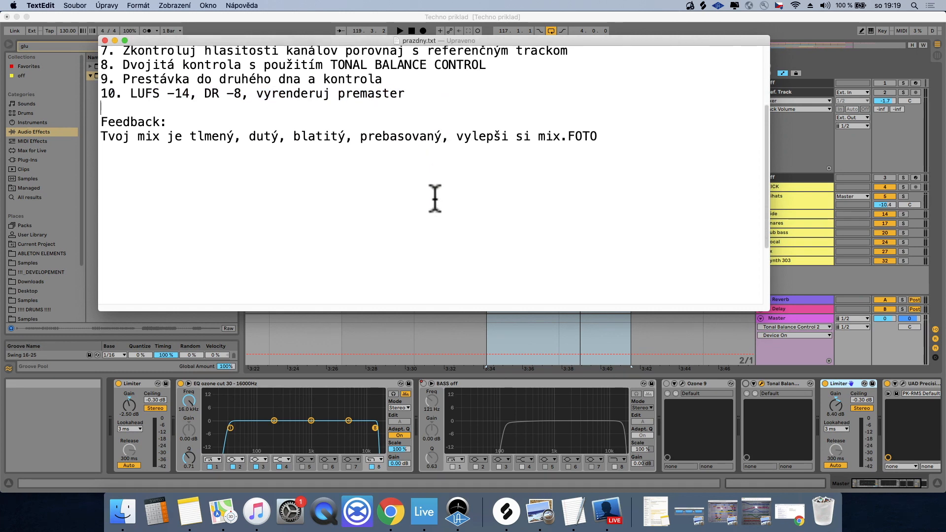
pyautogui.scroll(-5, 435, 198)
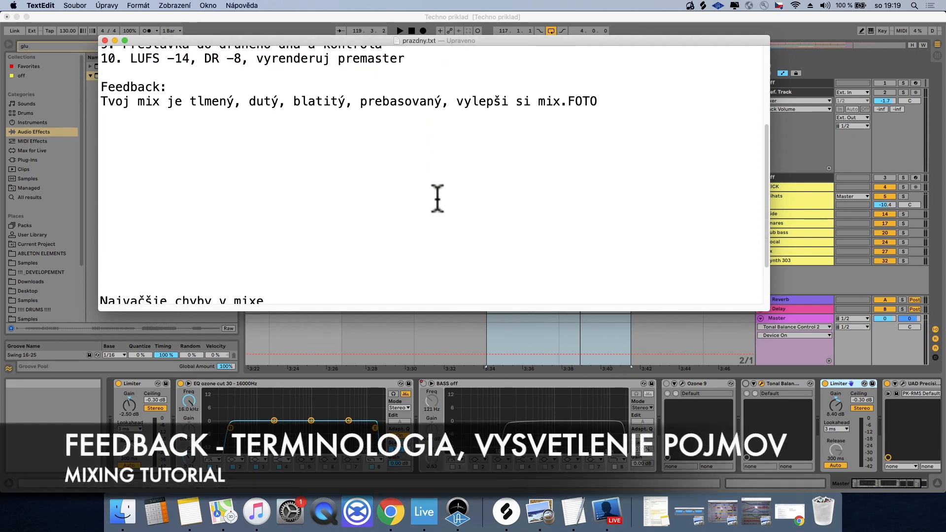
pyautogui.scroll(7, 436, 199)
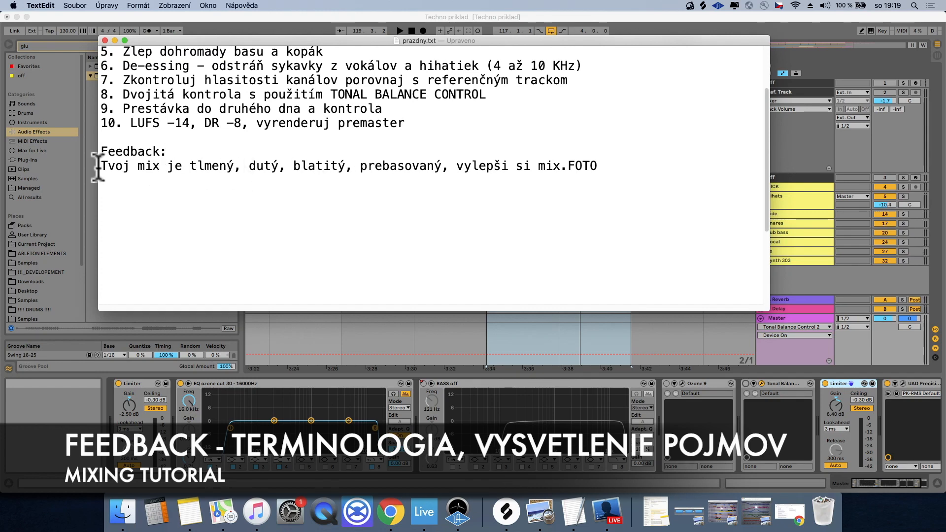
pyautogui.click(266, 170)
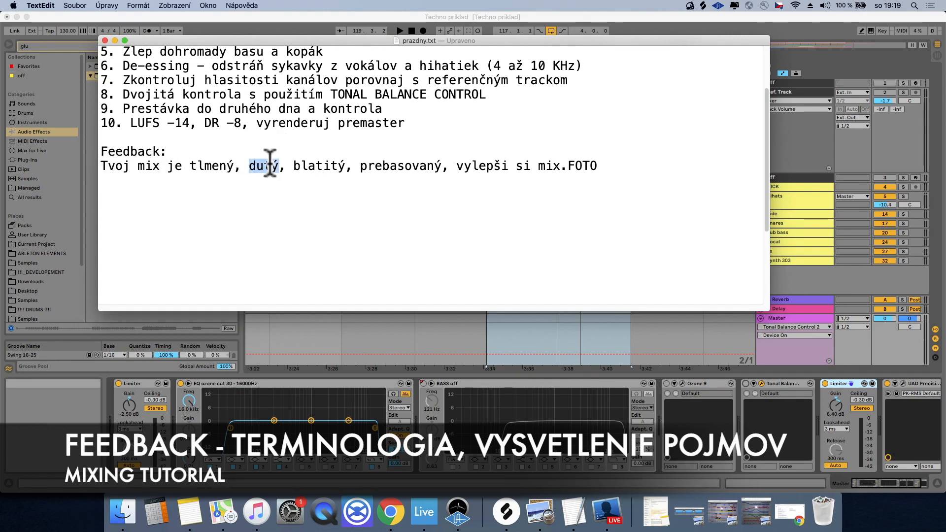
pyautogui.tripleClick(327, 165)
pyautogui.doubleClick(406, 165)
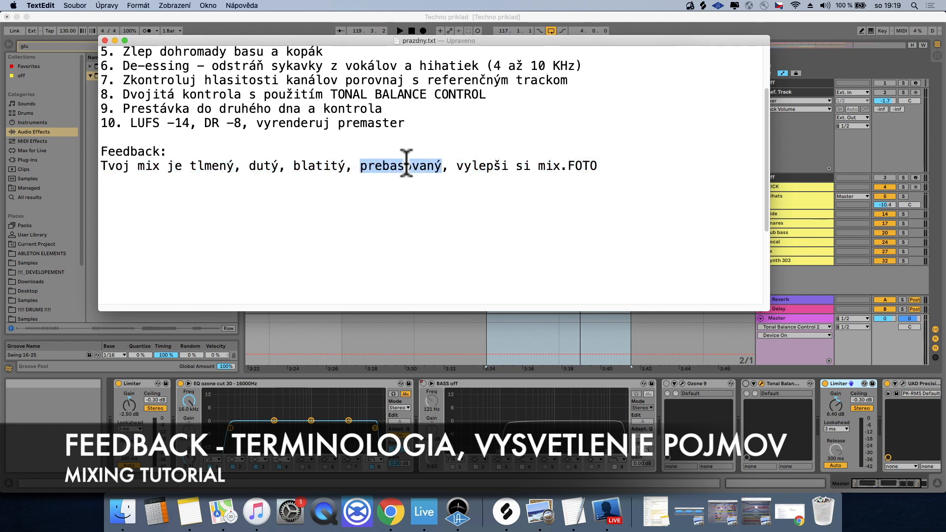
pyautogui.doubleClick(489, 165)
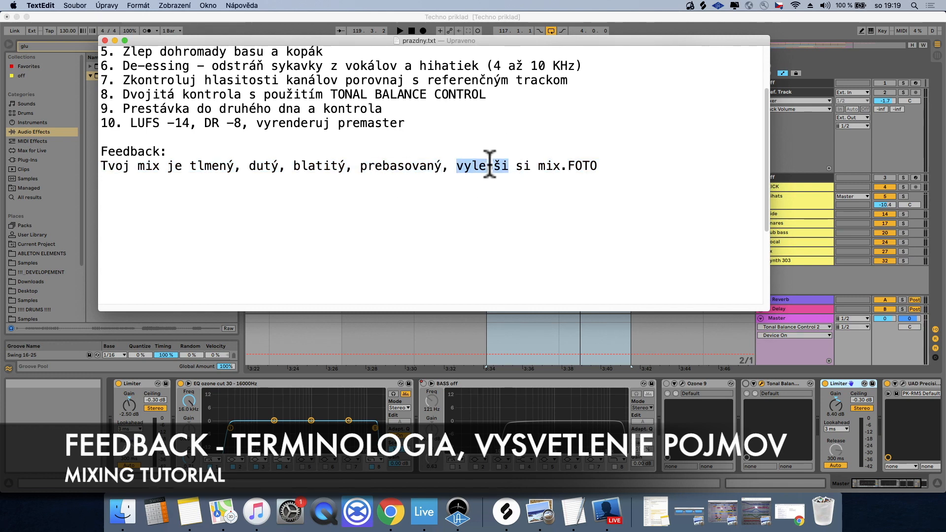
pyautogui.doubleClick(546, 167)
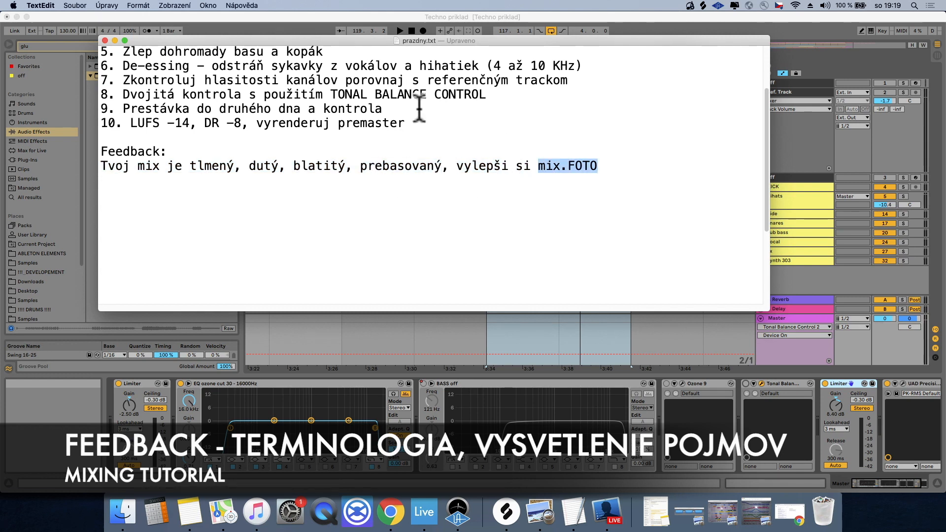
# - Look over the rest of the notes and highlight the Feedback sentence from tlmený to mix.FOTO, then clear the selection
pyautogui.scroll(-5, 406, 131)
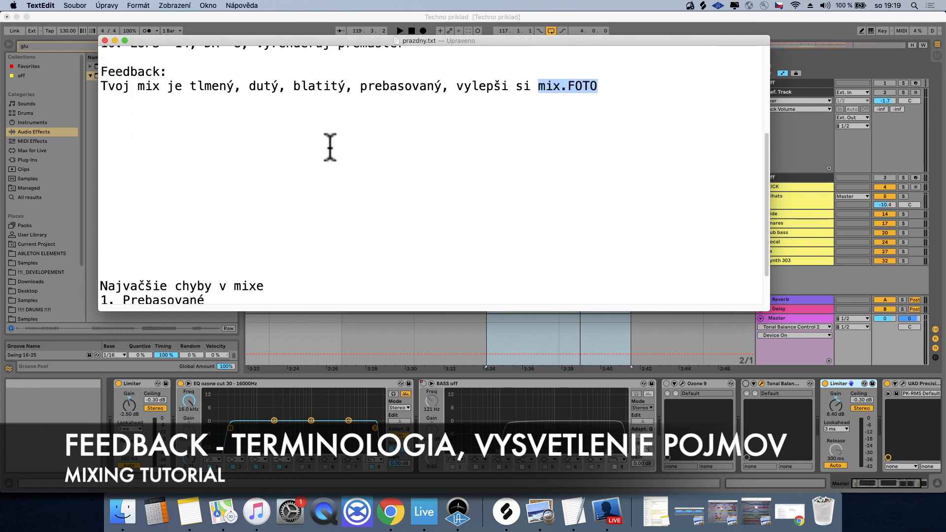
pyautogui.scroll(5, 330, 147)
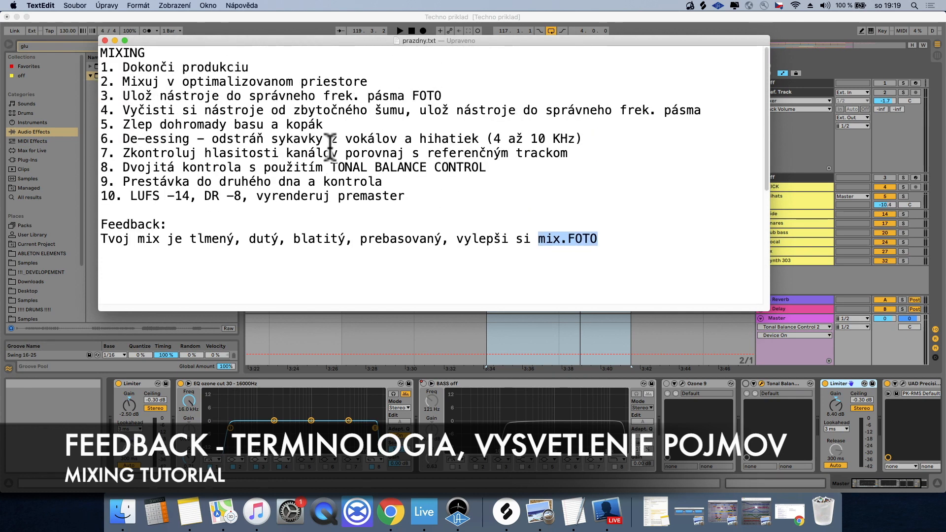
pyautogui.scroll(-5, 331, 149)
pyautogui.scroll(5, 331, 149)
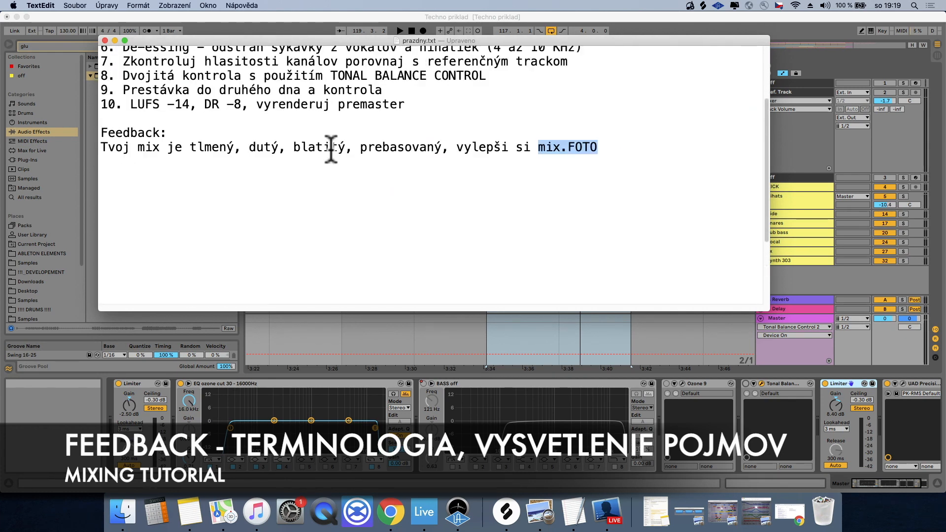
pyautogui.moveTo(197, 147); pyautogui.dragTo(579, 158)
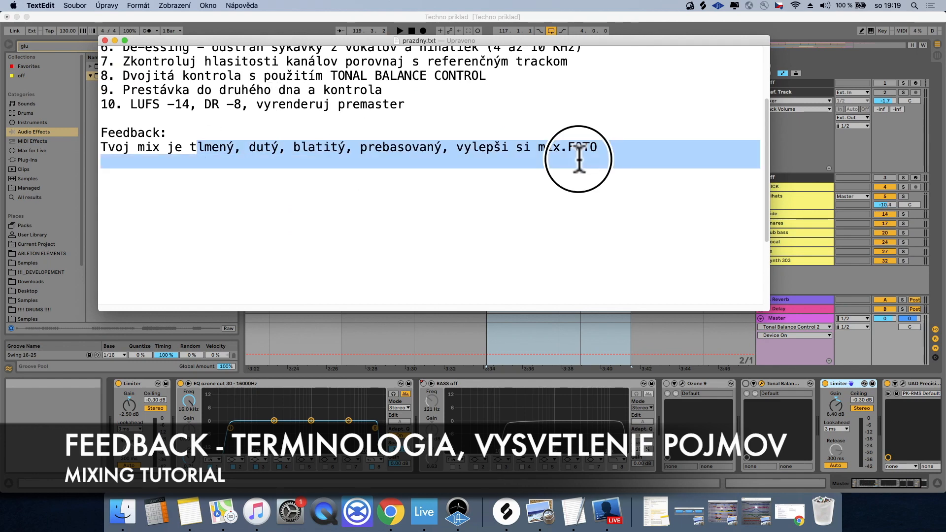
pyautogui.click(345, 89)
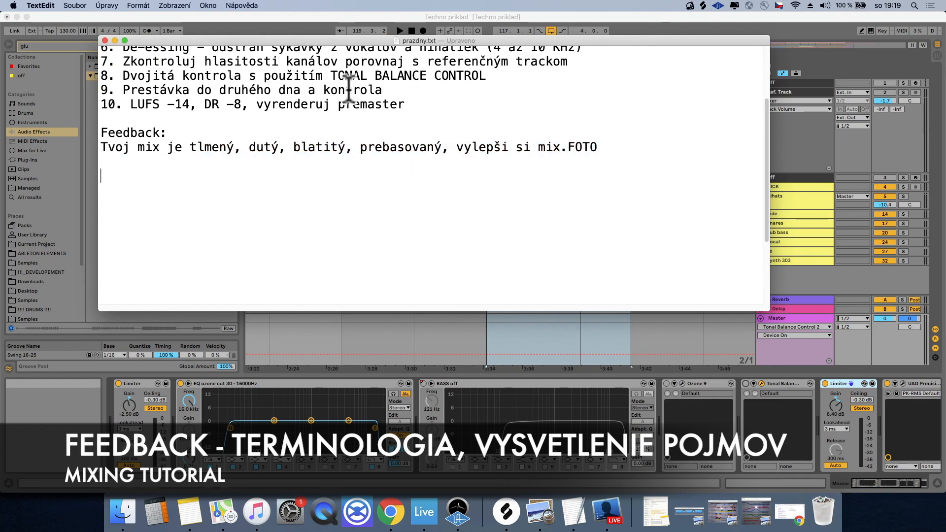
# - Minimize the notes and the Live set, then bring up the 18.11.36 frequency-curve screenshot in Preview and enlarge its window
pyautogui.click(115, 41)
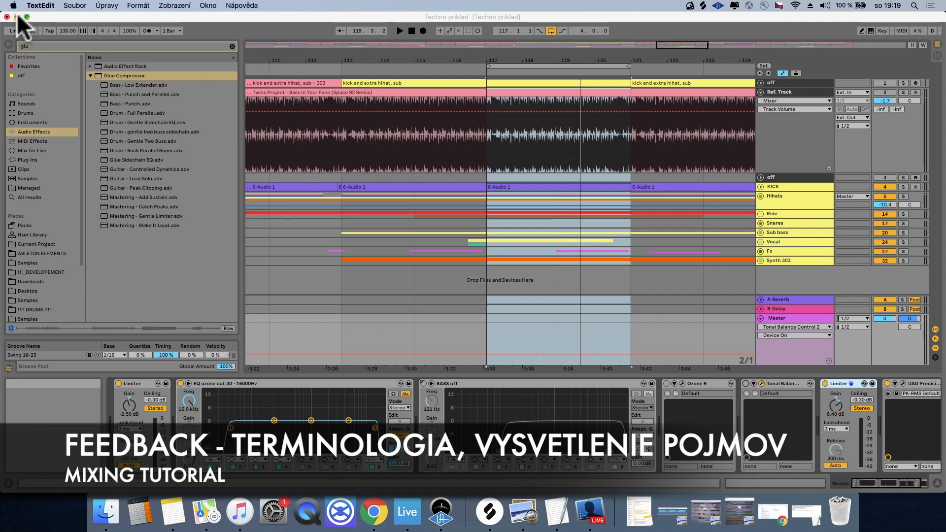
pyautogui.click(16, 17)
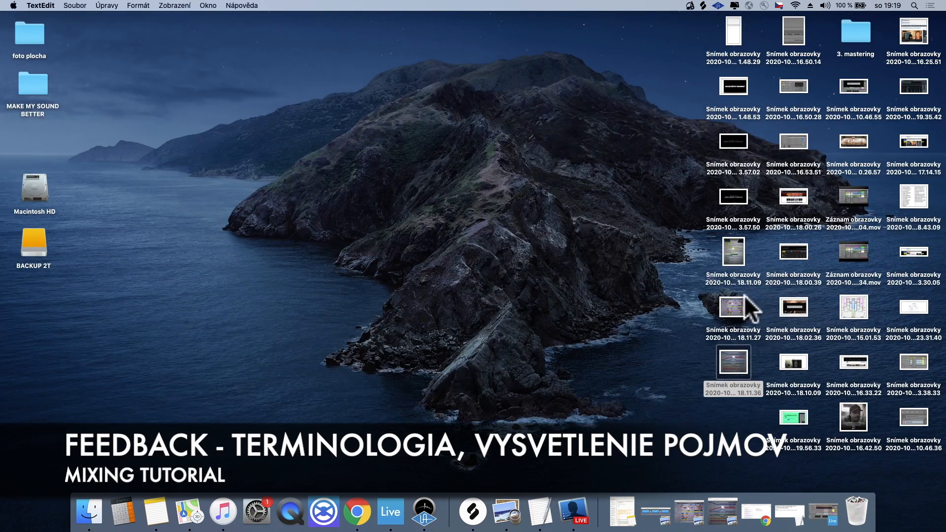
pyautogui.click(725, 515)
pyautogui.moveTo(495, 54); pyautogui.dragTo(499, 28)
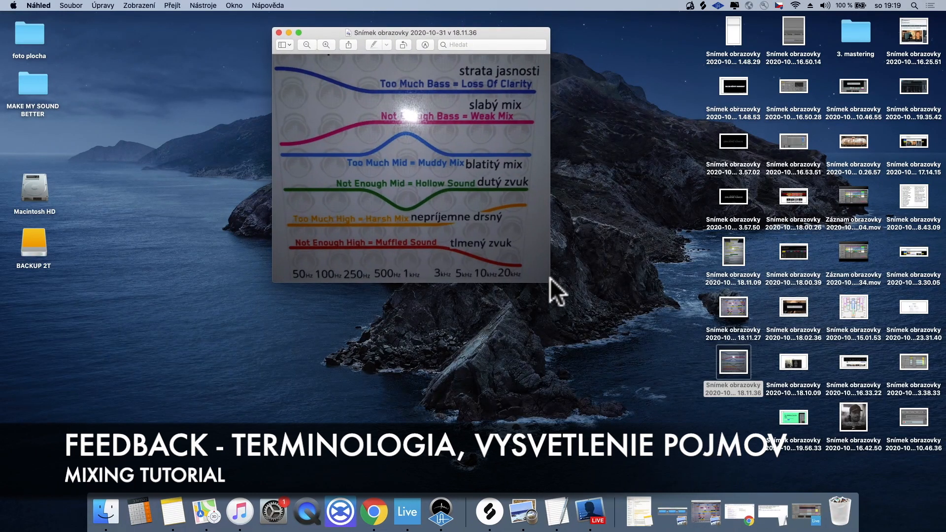
pyautogui.moveTo(549, 278); pyautogui.dragTo(582, 318)
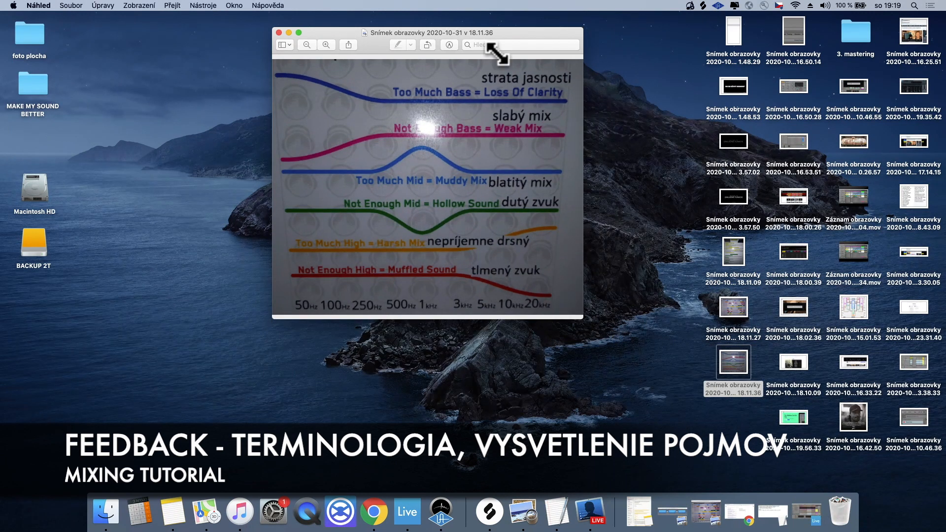
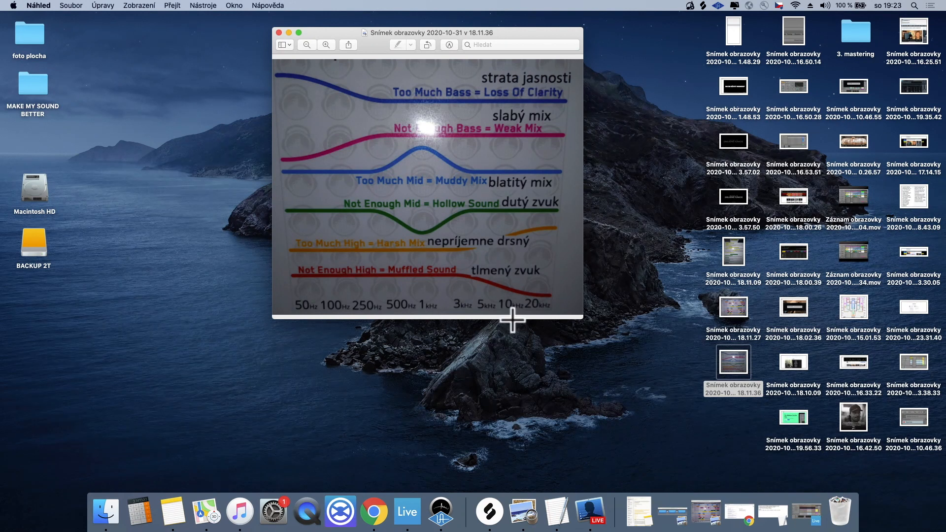
# - Put the curve image away, return to prazdny.txt in TextEdit and highlight point 1, Prebasované, under Najvačšie chyby v mixe
pyautogui.click(287, 32)
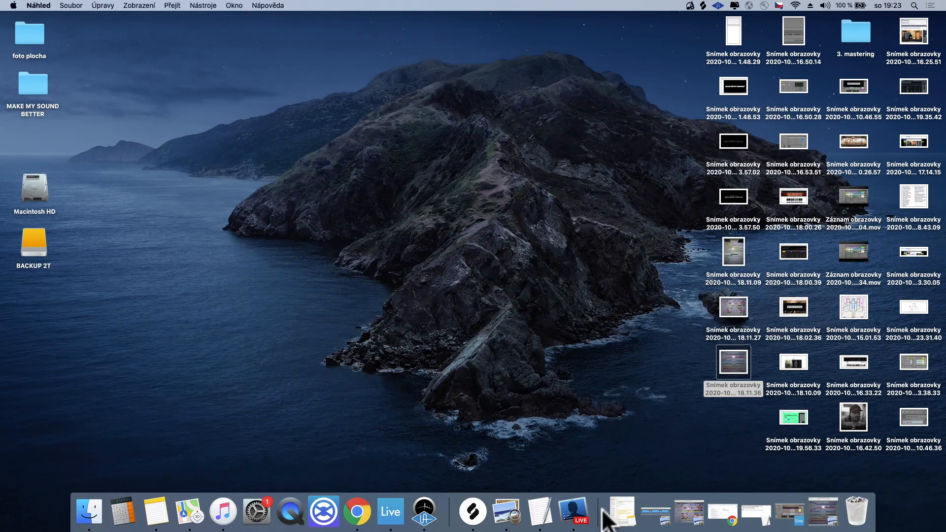
pyautogui.click(540, 512)
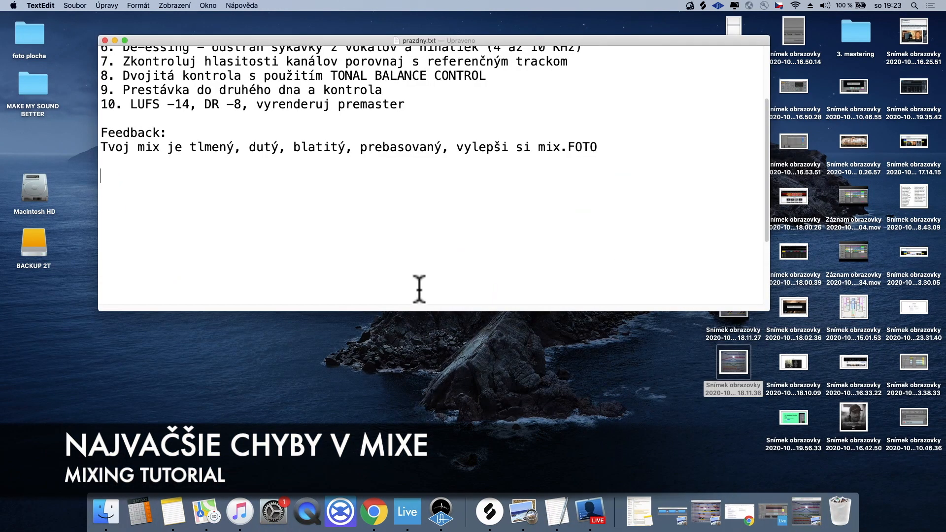
pyautogui.scroll(-10, 469, 200)
pyautogui.click(450, 224)
pyautogui.click(272, 239)
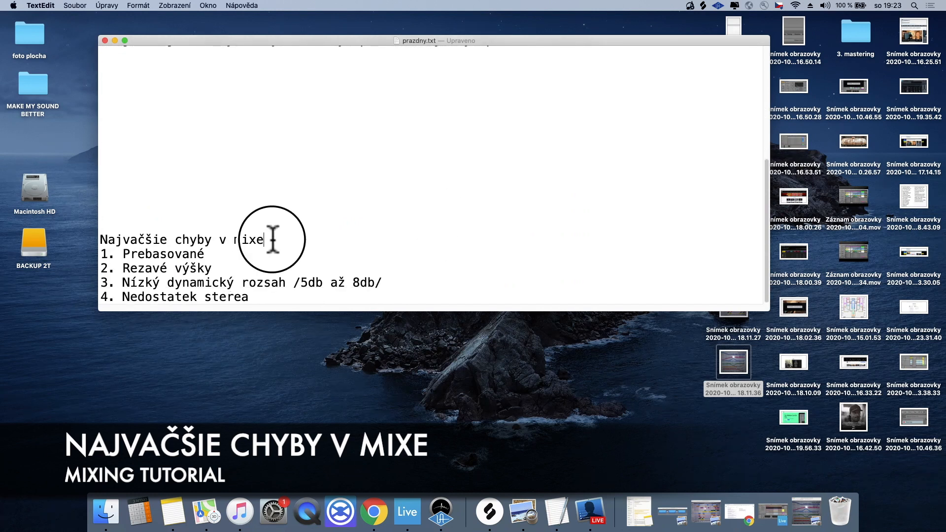
pyautogui.moveTo(257, 253); pyautogui.dragTo(81, 253)
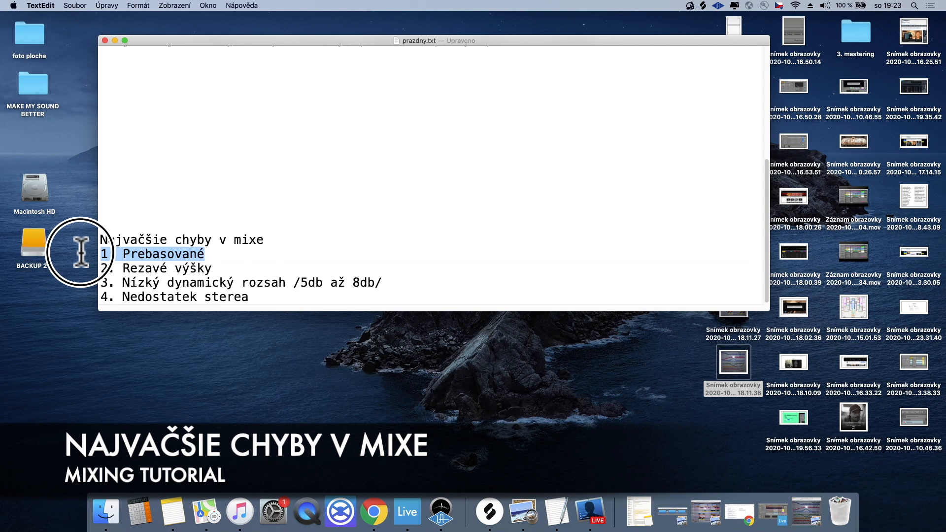
# - Add five blank lines after point 4, Nedostatek sterea, and place the cursor back at point 1
pyautogui.click(339, 295)
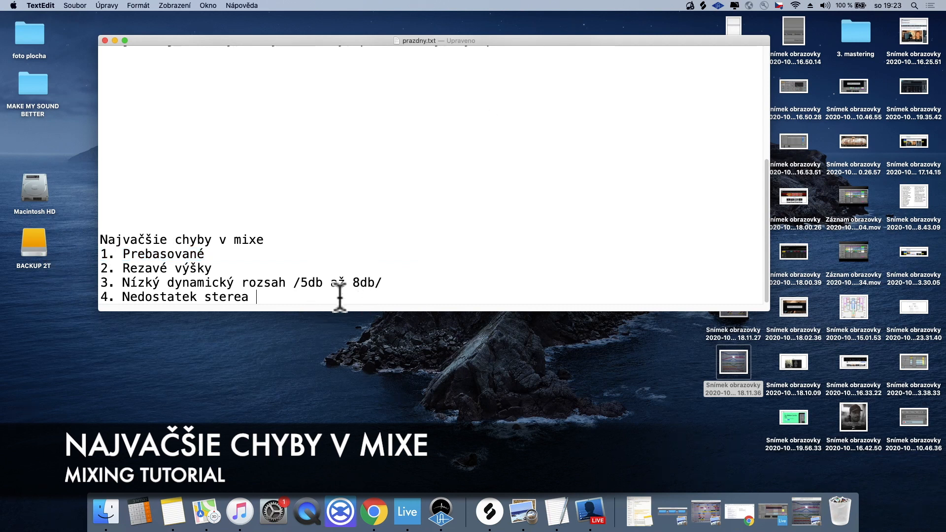
pyautogui.press('Return')
pyautogui.press('Return')
pyautogui.press('Return')
pyautogui.press('Return')
pyautogui.press('Return')
pyautogui.click(230, 186)
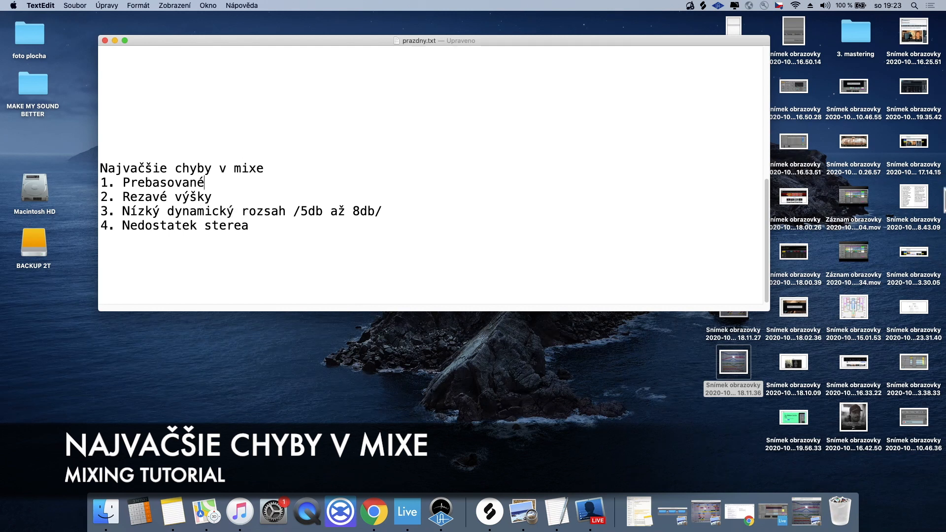
# - Highlight point 1, Prebasované, several times for emphasis, then move on to point 2, Rezavé výšky
pyautogui.moveTo(254, 185); pyautogui.dragTo(93, 183)
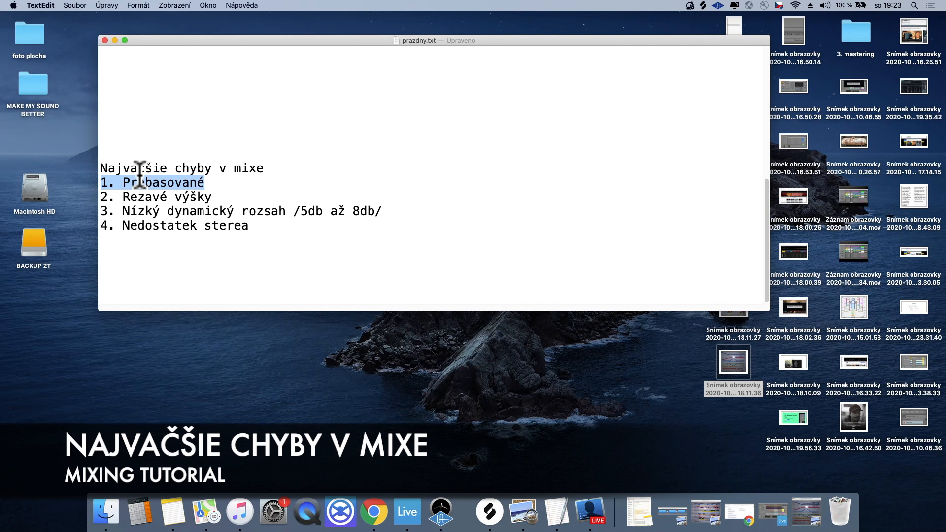
pyautogui.tripleClick(166, 183)
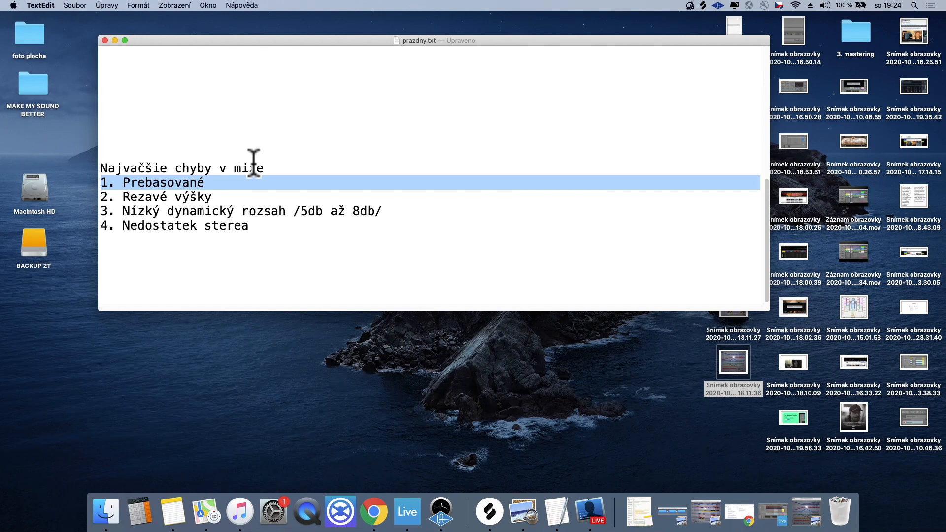
pyautogui.tripleClick(231, 180)
pyautogui.click(230, 180)
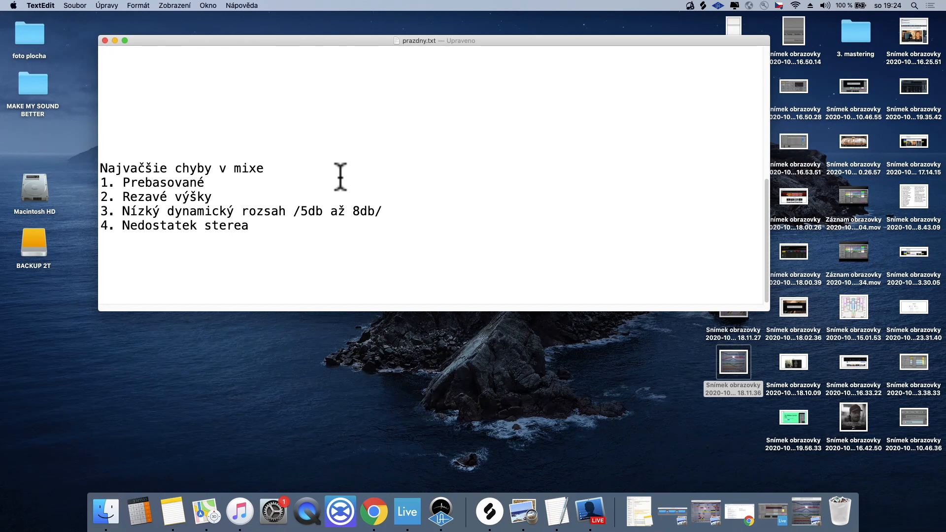
pyautogui.moveTo(226, 183); pyautogui.dragTo(101, 183)
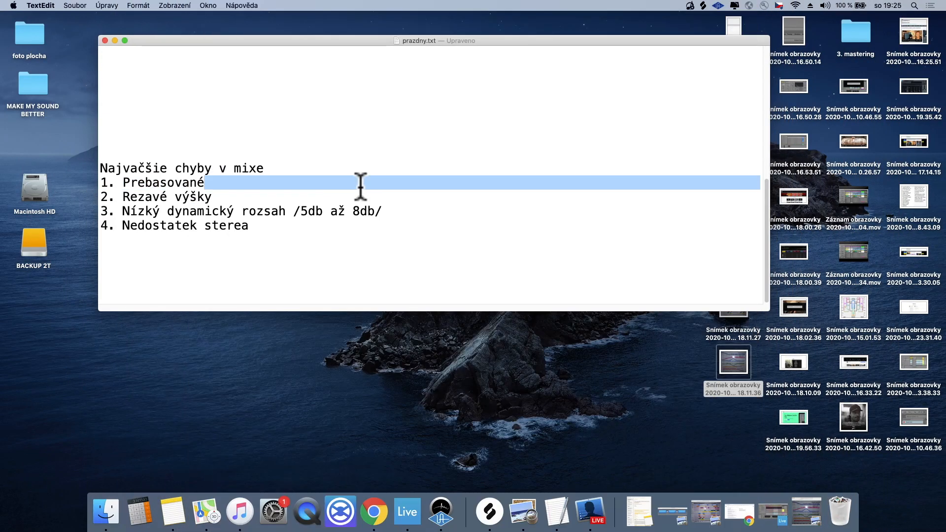
pyautogui.click(165, 182)
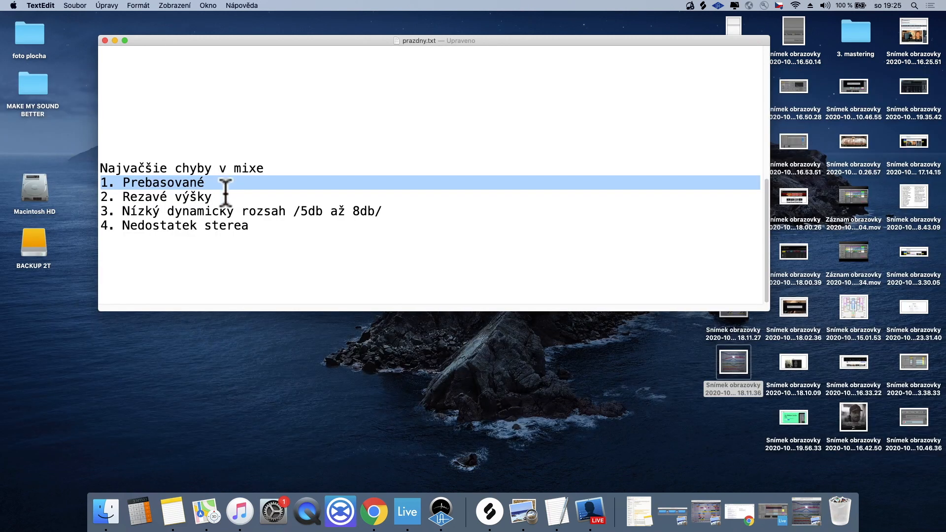
pyautogui.doubleClick(226, 193)
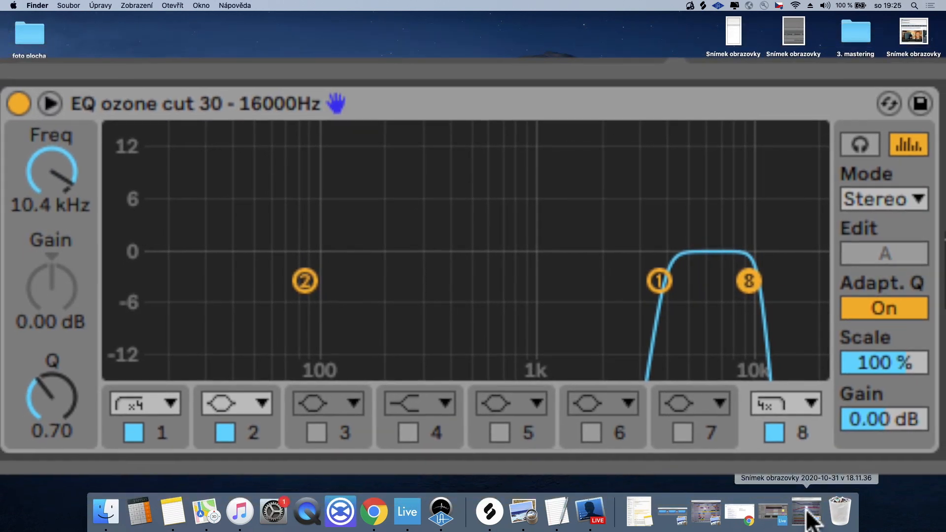
# - Restore the Techno priklad set in Live and show the Master track's devices while the soloed Hihats play
pyautogui.click(774, 513)
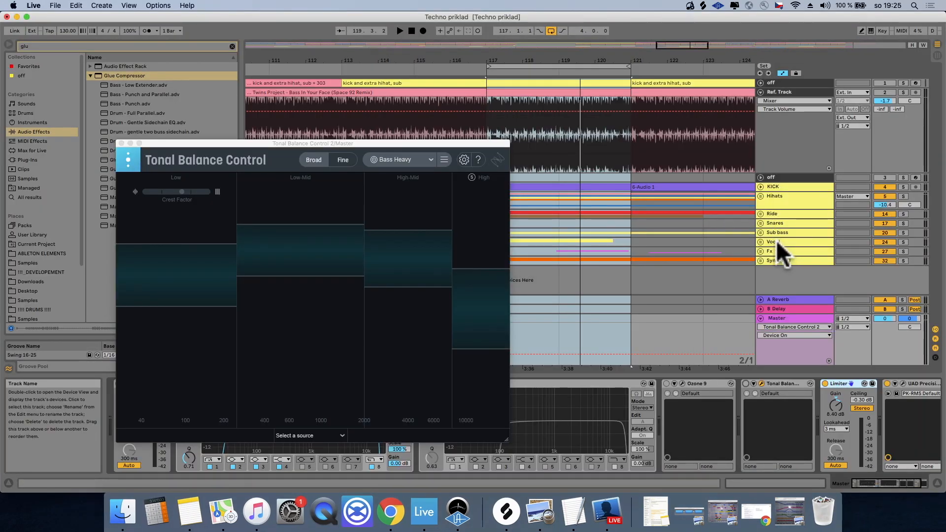
pyautogui.click(784, 279)
pyautogui.rightClick(784, 278)
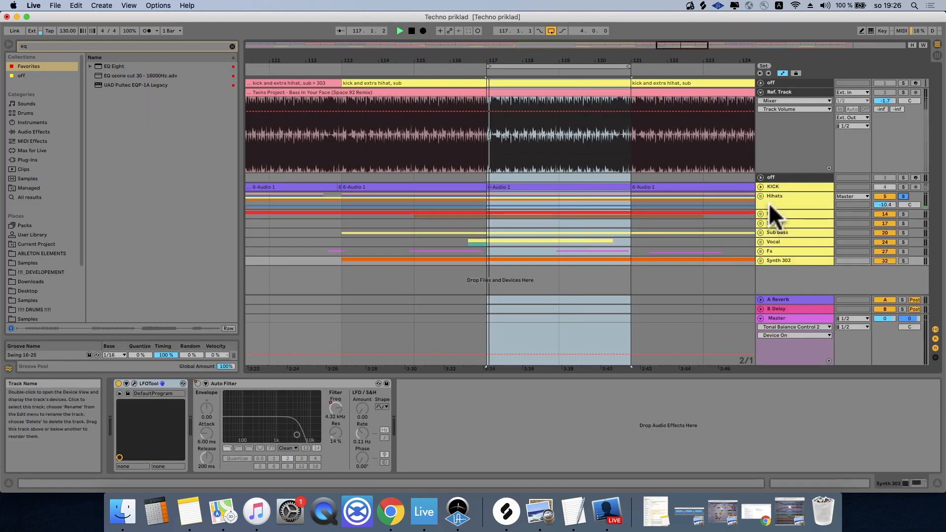
pyautogui.click(769, 203)
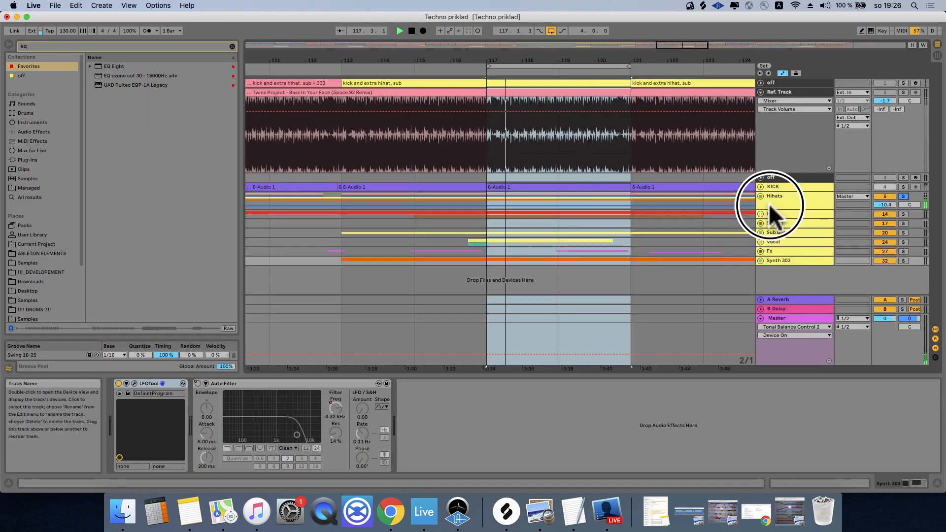
pyautogui.click(782, 318)
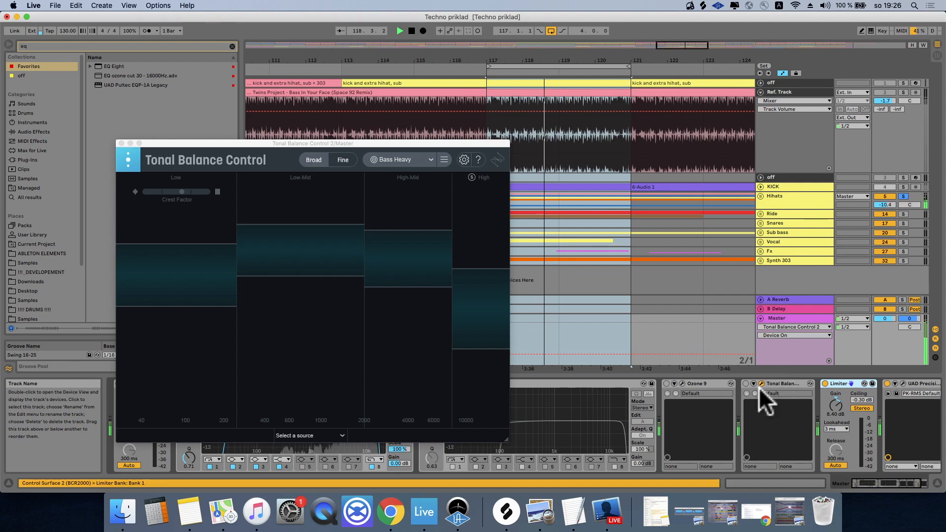
# - Show the Hihats device chain, stop playback, and point out band 8 of EQ ozone cut and the EQ Eight curve
pyautogui.click(778, 198)
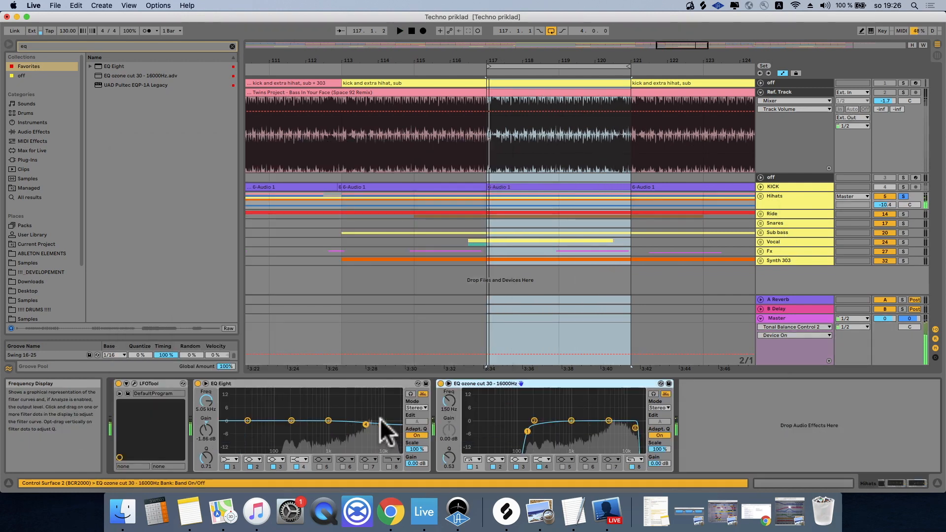
pyautogui.press('space')
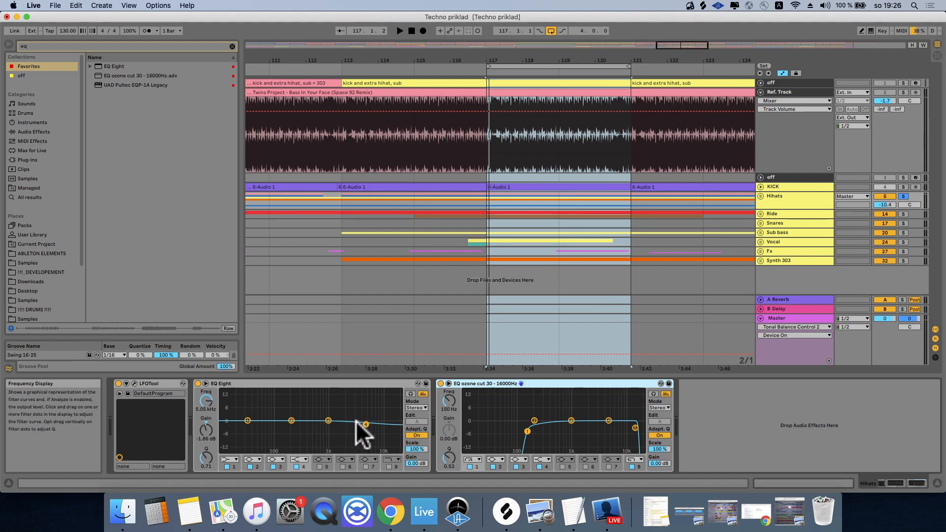
pyautogui.click(634, 426)
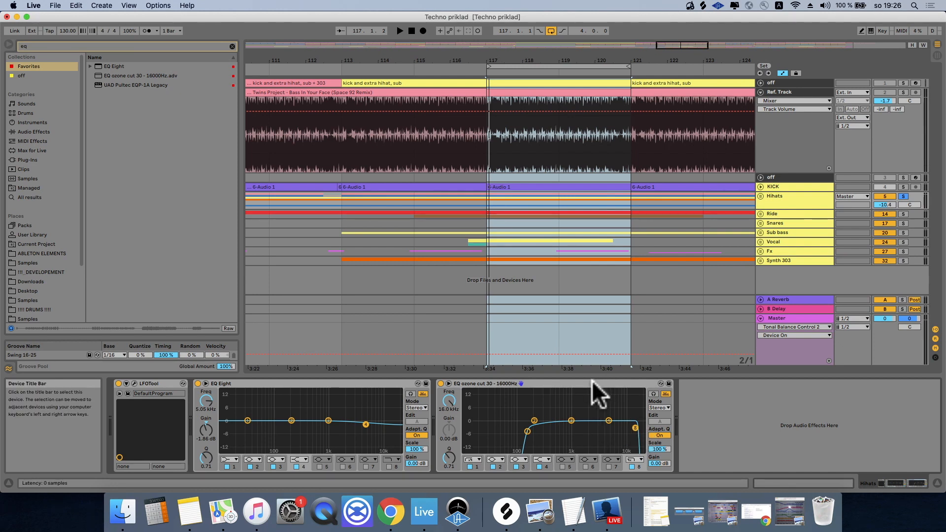
pyautogui.click(364, 397)
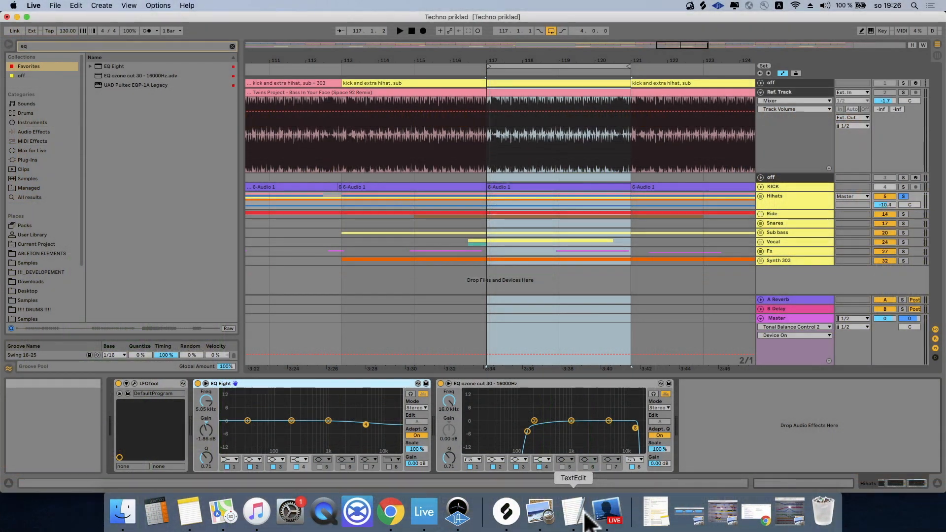
# - Return to prazdny.txt in TextEdit and highlight point 3, Nízký dynamický rozsah /5db až 8db/, followed by point 4, Nedostatek sterea
pyautogui.click(573, 511)
pyautogui.tripleClick(111, 284)
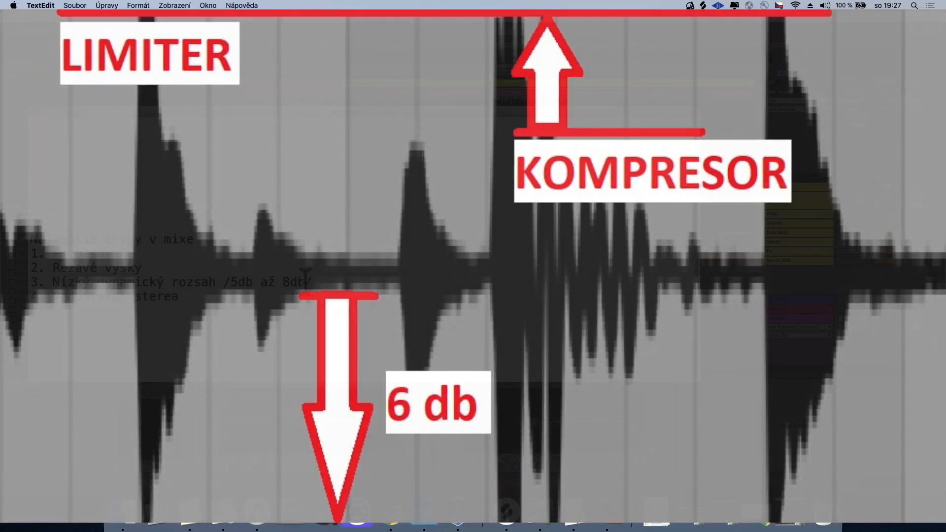
pyautogui.moveTo(306, 282); pyautogui.dragTo(231, 284)
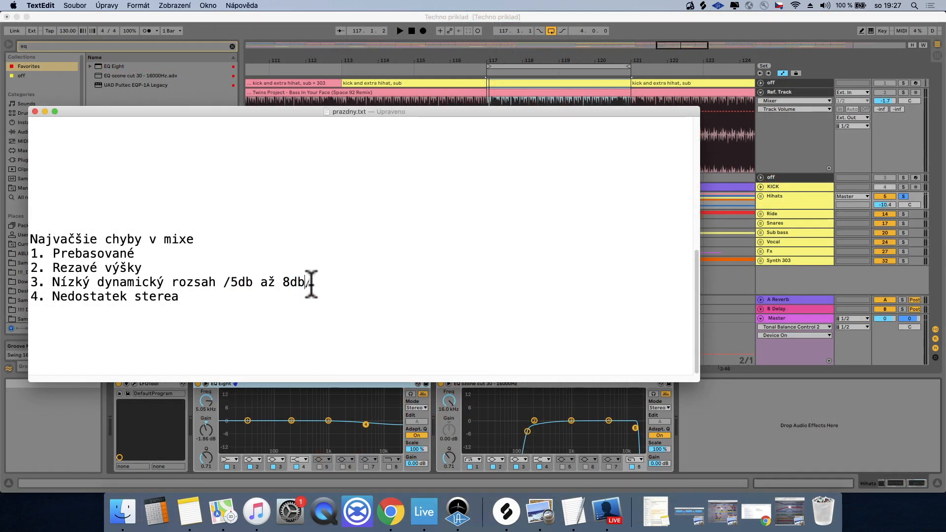
pyautogui.click(314, 283)
pyautogui.moveTo(372, 284); pyautogui.dragTo(28, 283)
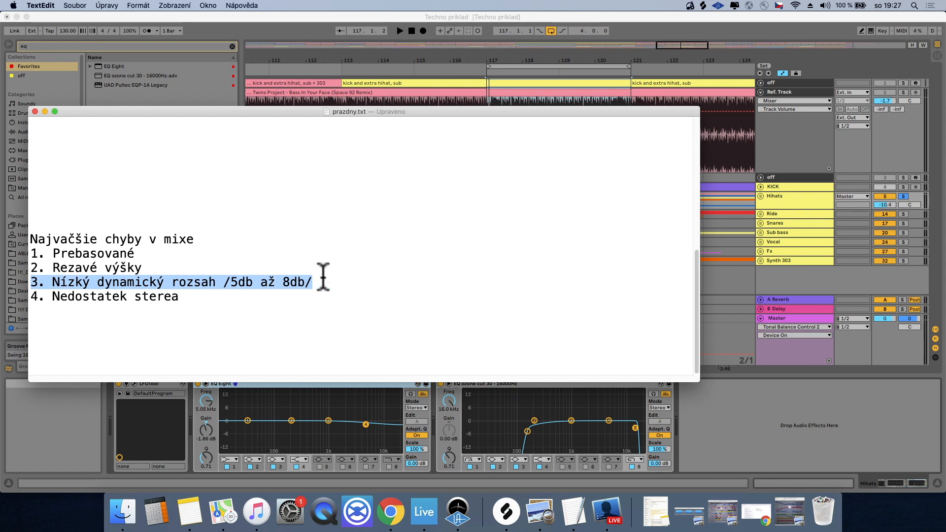
pyautogui.click(321, 280)
pyautogui.doubleClick(196, 297)
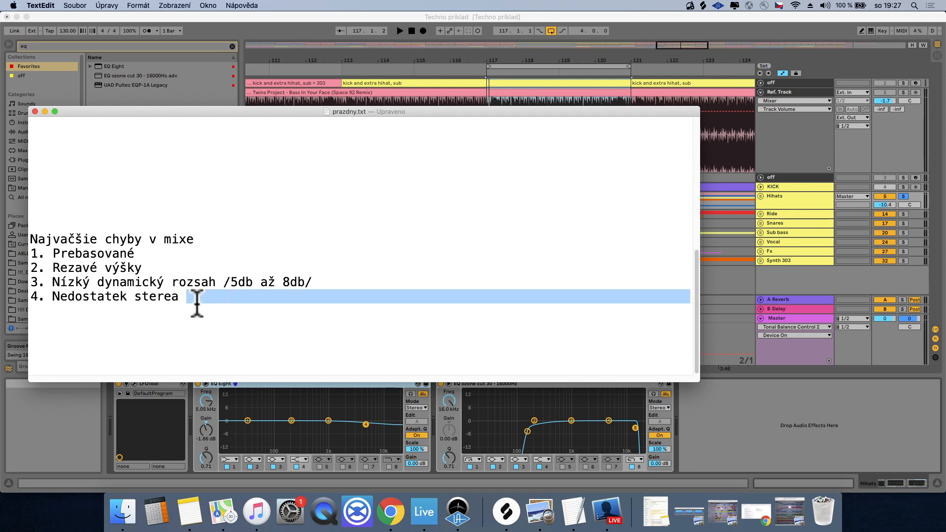
pyautogui.tripleClick(196, 298)
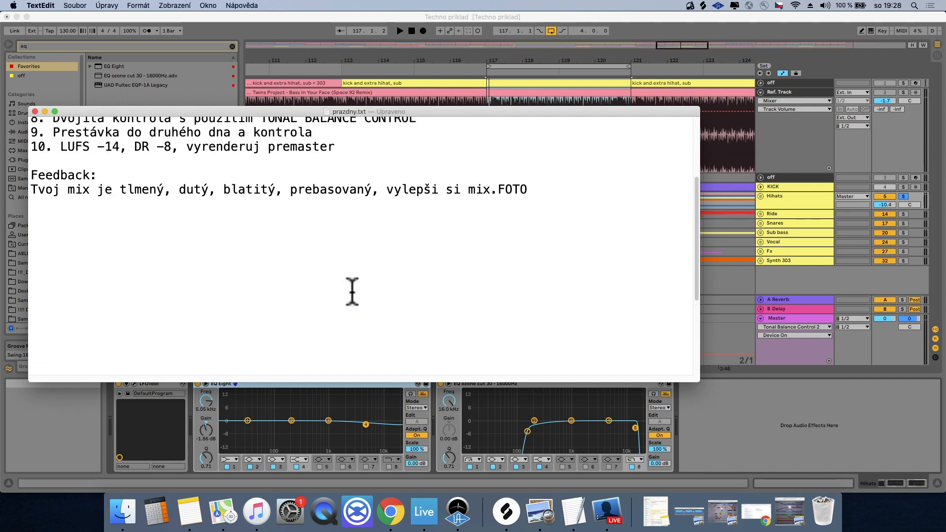
# - Look back over the notes above the mistakes list, from the Feedback section up to the earlier text
pyautogui.scroll(5, 353, 292)
pyautogui.click(352, 292)
pyautogui.scroll(-5, 353, 312)
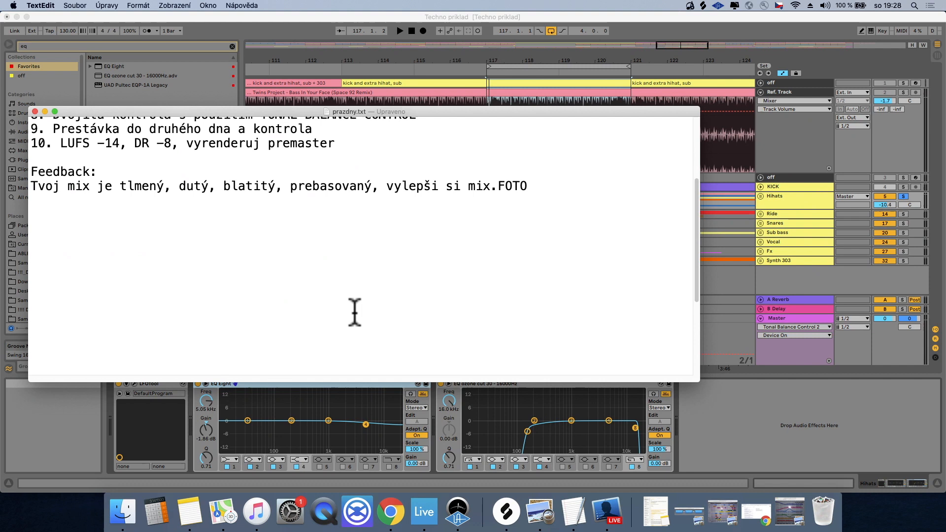
pyautogui.scroll(-5, 354, 311)
pyautogui.scroll(5, 332, 266)
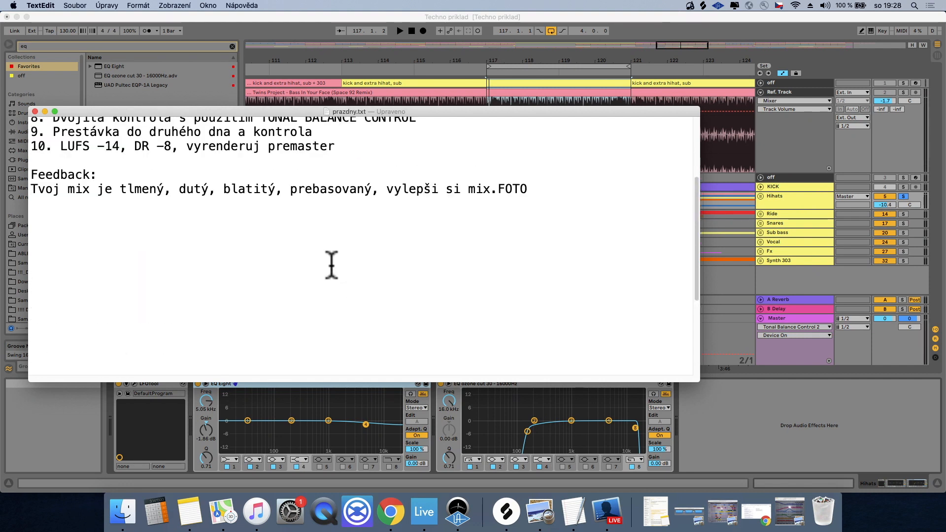
pyautogui.scroll(1, 332, 266)
pyautogui.click(514, 262)
# - Move the TextEdit notes and the Live window mostly off screen to expose the empty desktop
pyautogui.moveTo(550, 110); pyautogui.dragTo(0, 335)
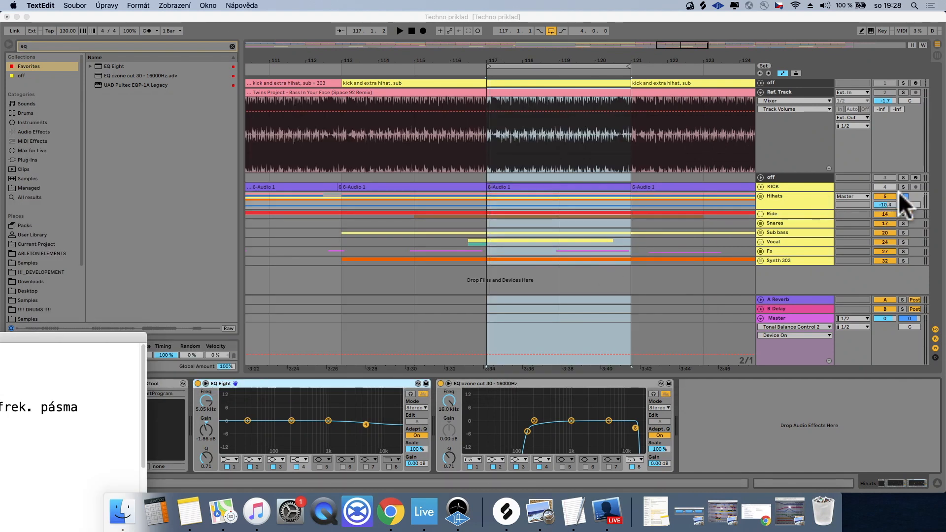
pyautogui.click(909, 205)
pyautogui.moveTo(566, 61)
pyautogui.mouseDown()
pyautogui.moveTo(537, 59)
pyautogui.moveTo(572, 62)
pyautogui.mouseUp()
pyautogui.moveTo(492, 68); pyautogui.dragTo(133, 456)
pyautogui.moveTo(119, 339); pyautogui.dragTo(161, 383)
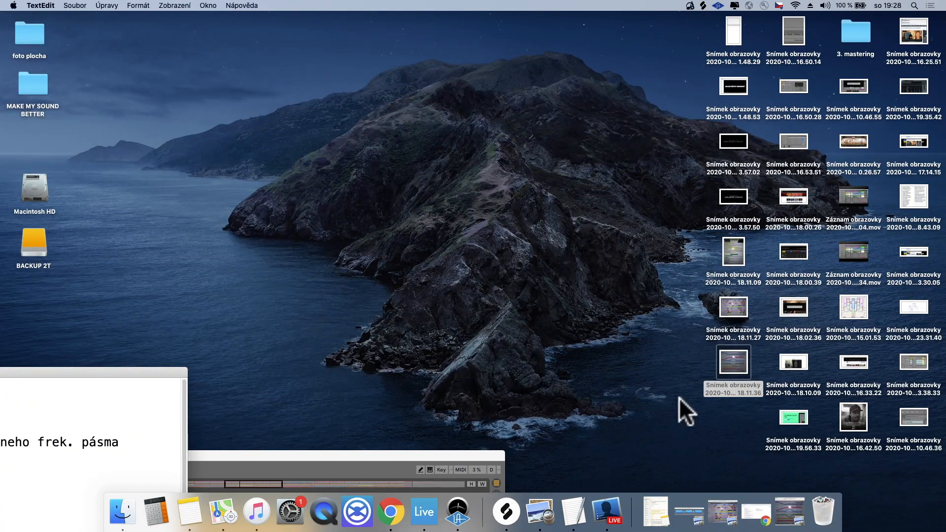
pyautogui.click(663, 449)
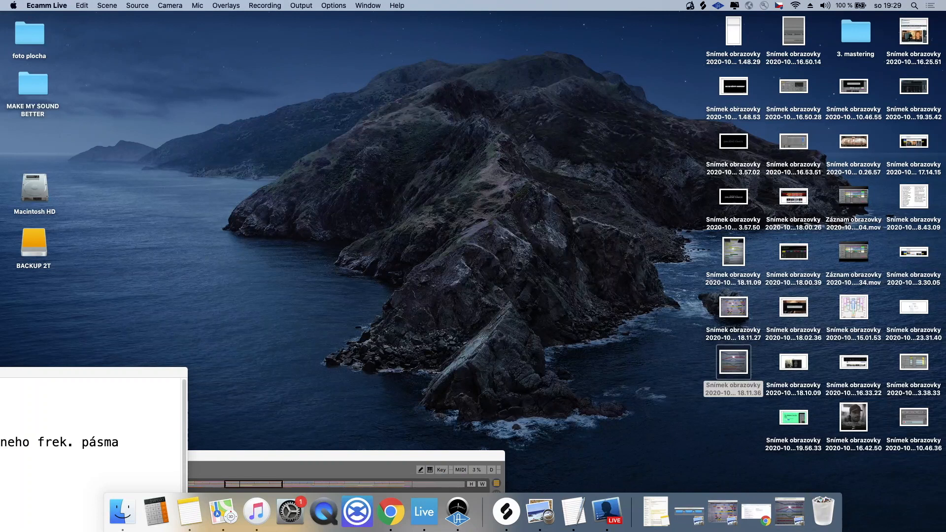
pyautogui.moveTo(167, 371); pyautogui.dragTo(46, 446)
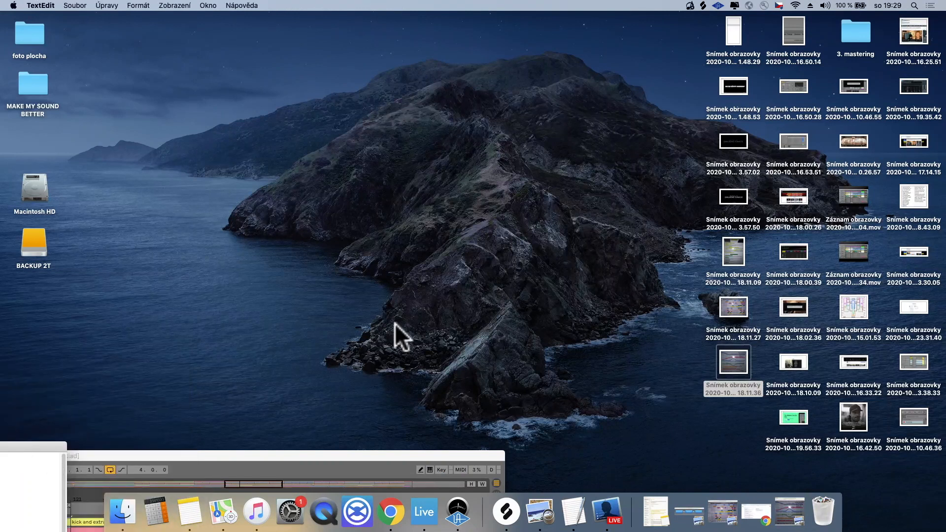
pyautogui.moveTo(477, 455); pyautogui.dragTo(144, 394)
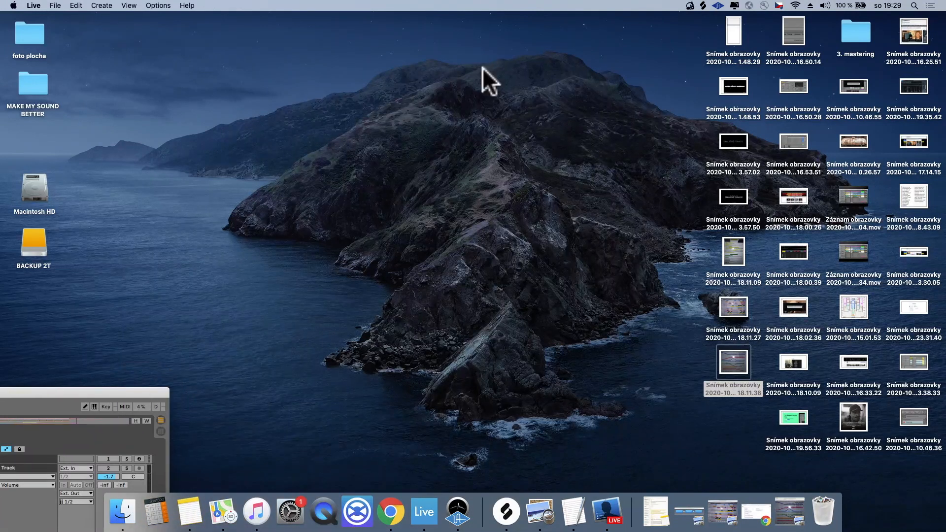